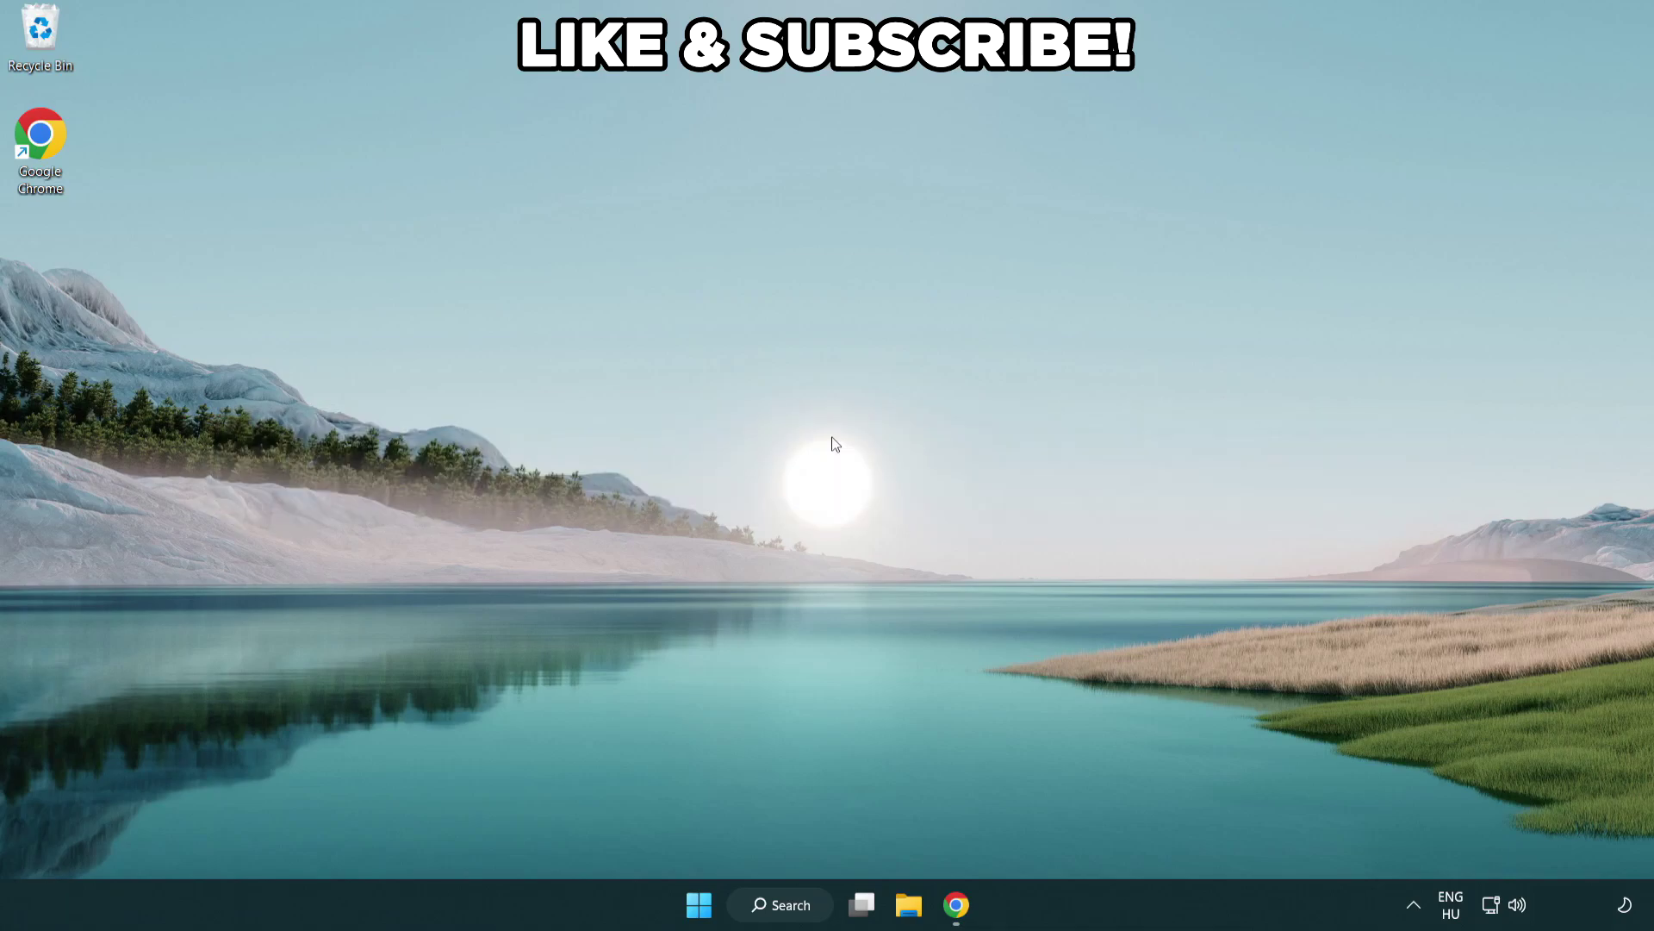
# Step: Search Windows for 'edit power plan'
pyautogui.click(797, 912)
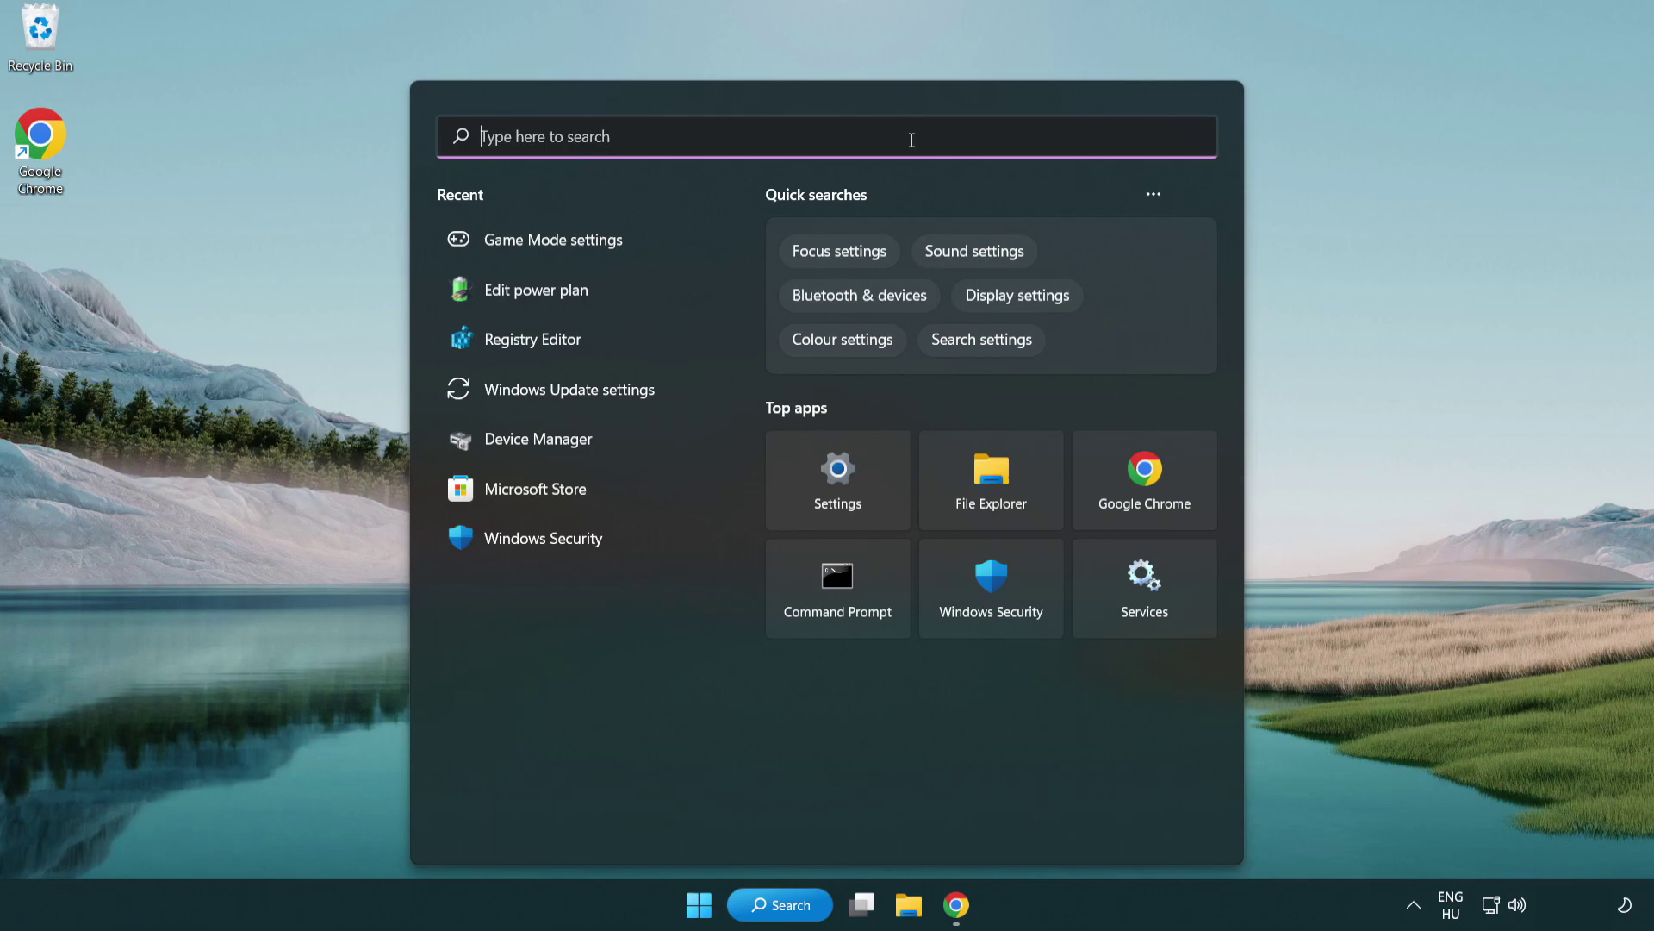
pyautogui.write('edit power ')
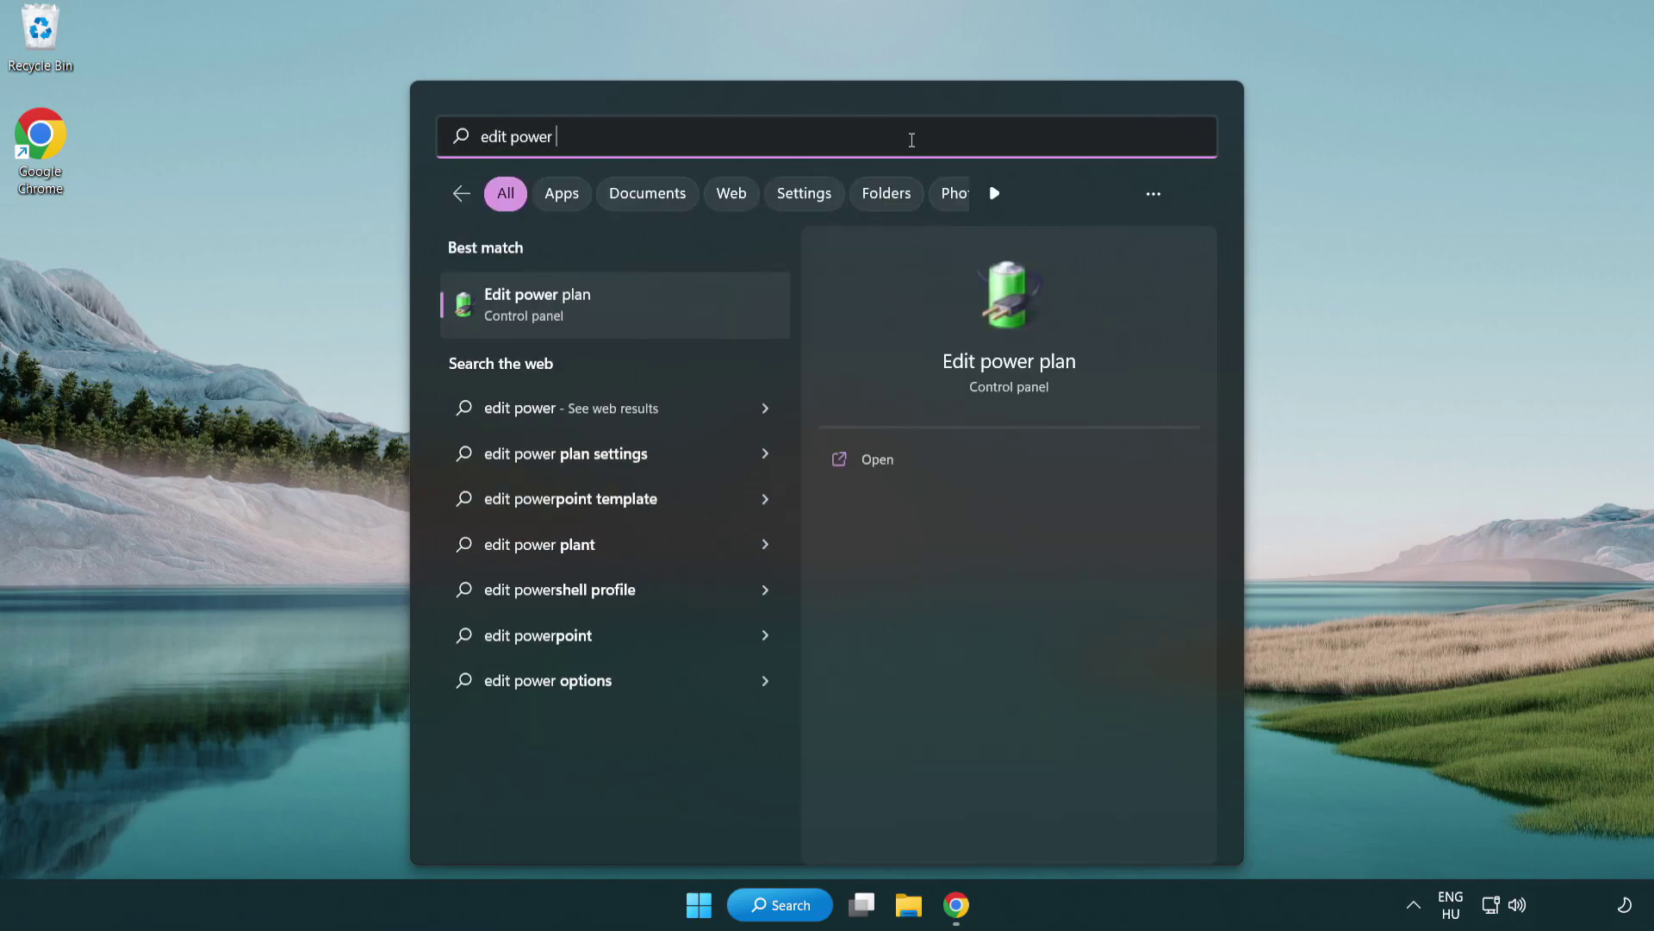
pyautogui.write('plan')
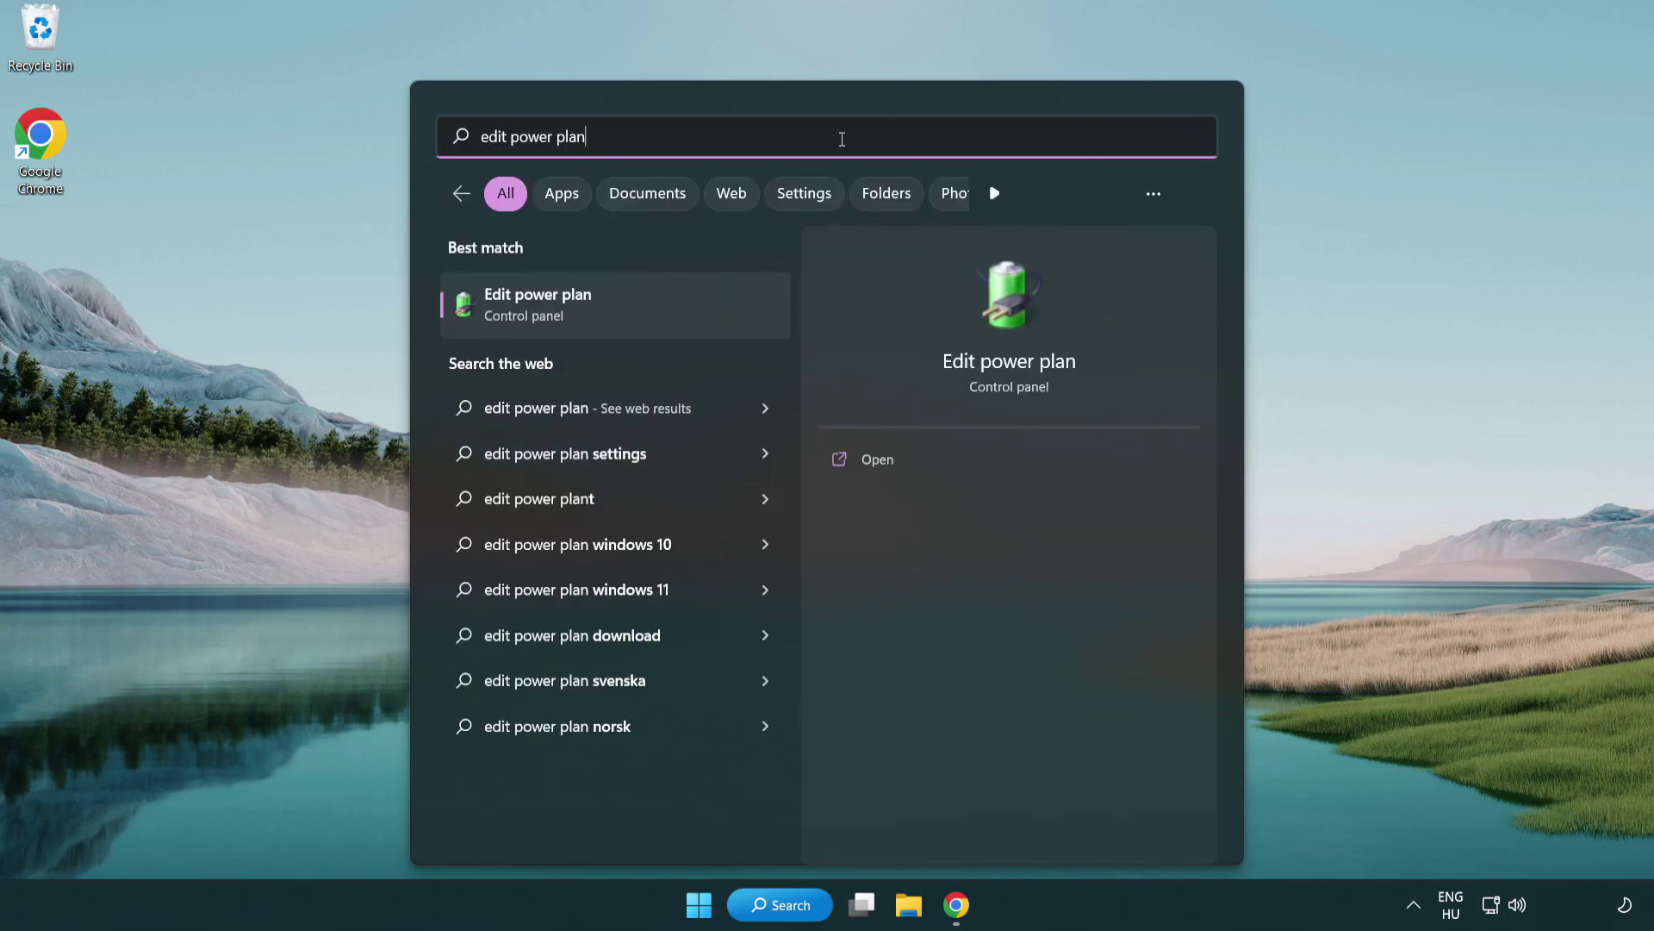
# Step: Switch the active power plan to High performance in Power Options
pyautogui.click(622, 310)
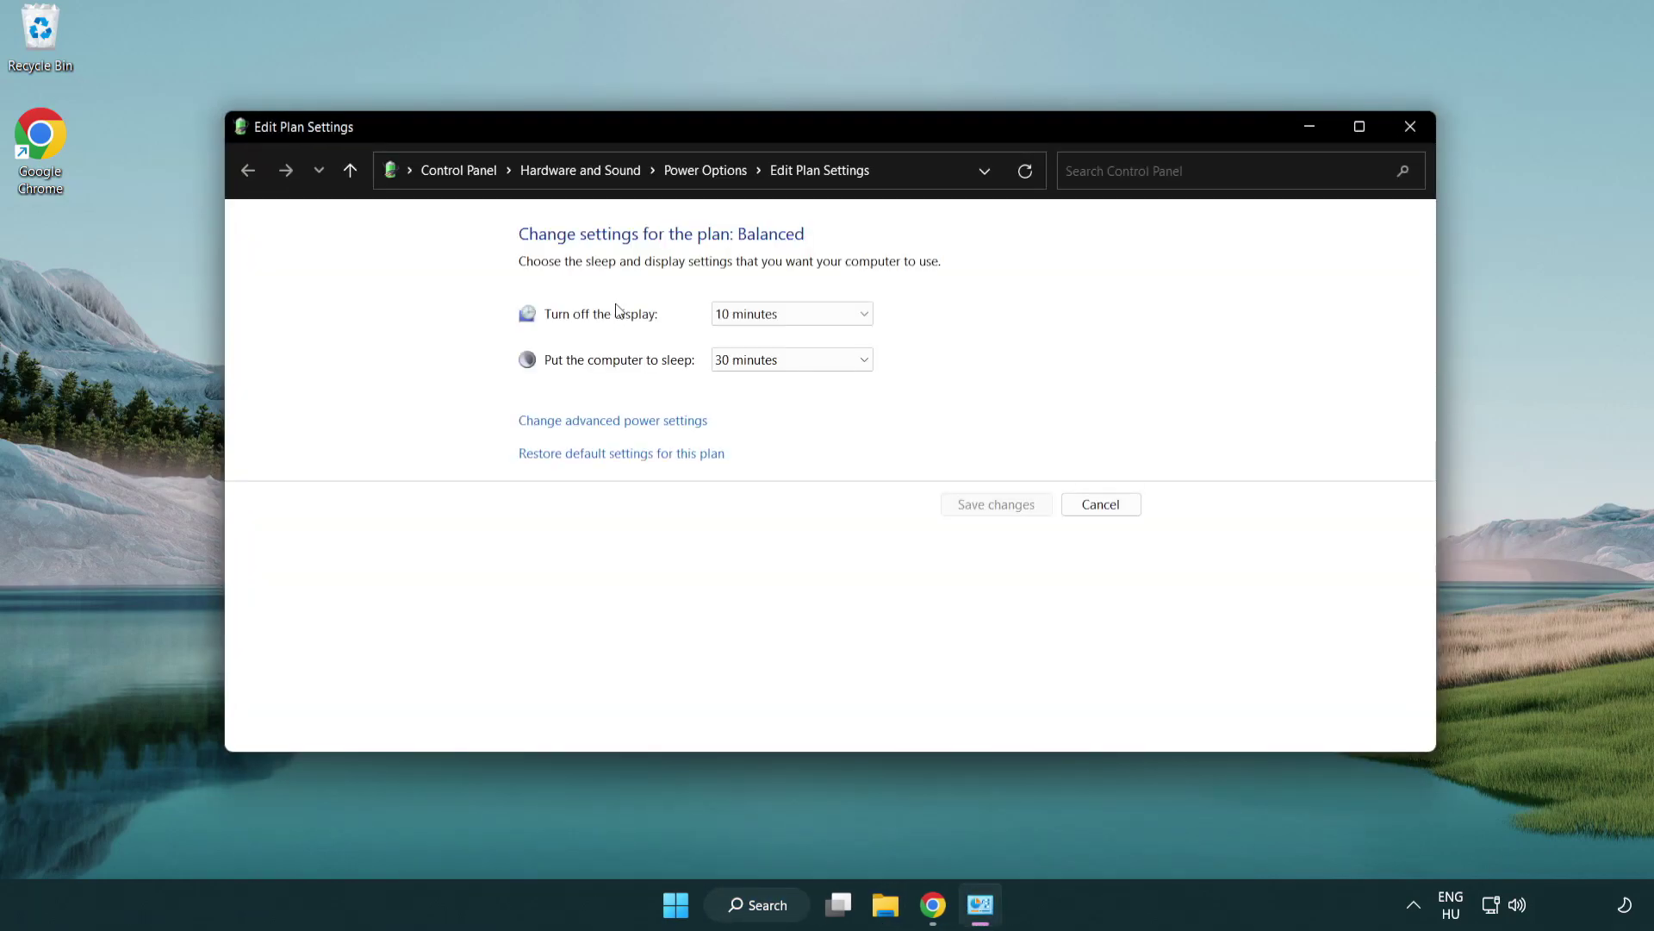
pyautogui.click(720, 187)
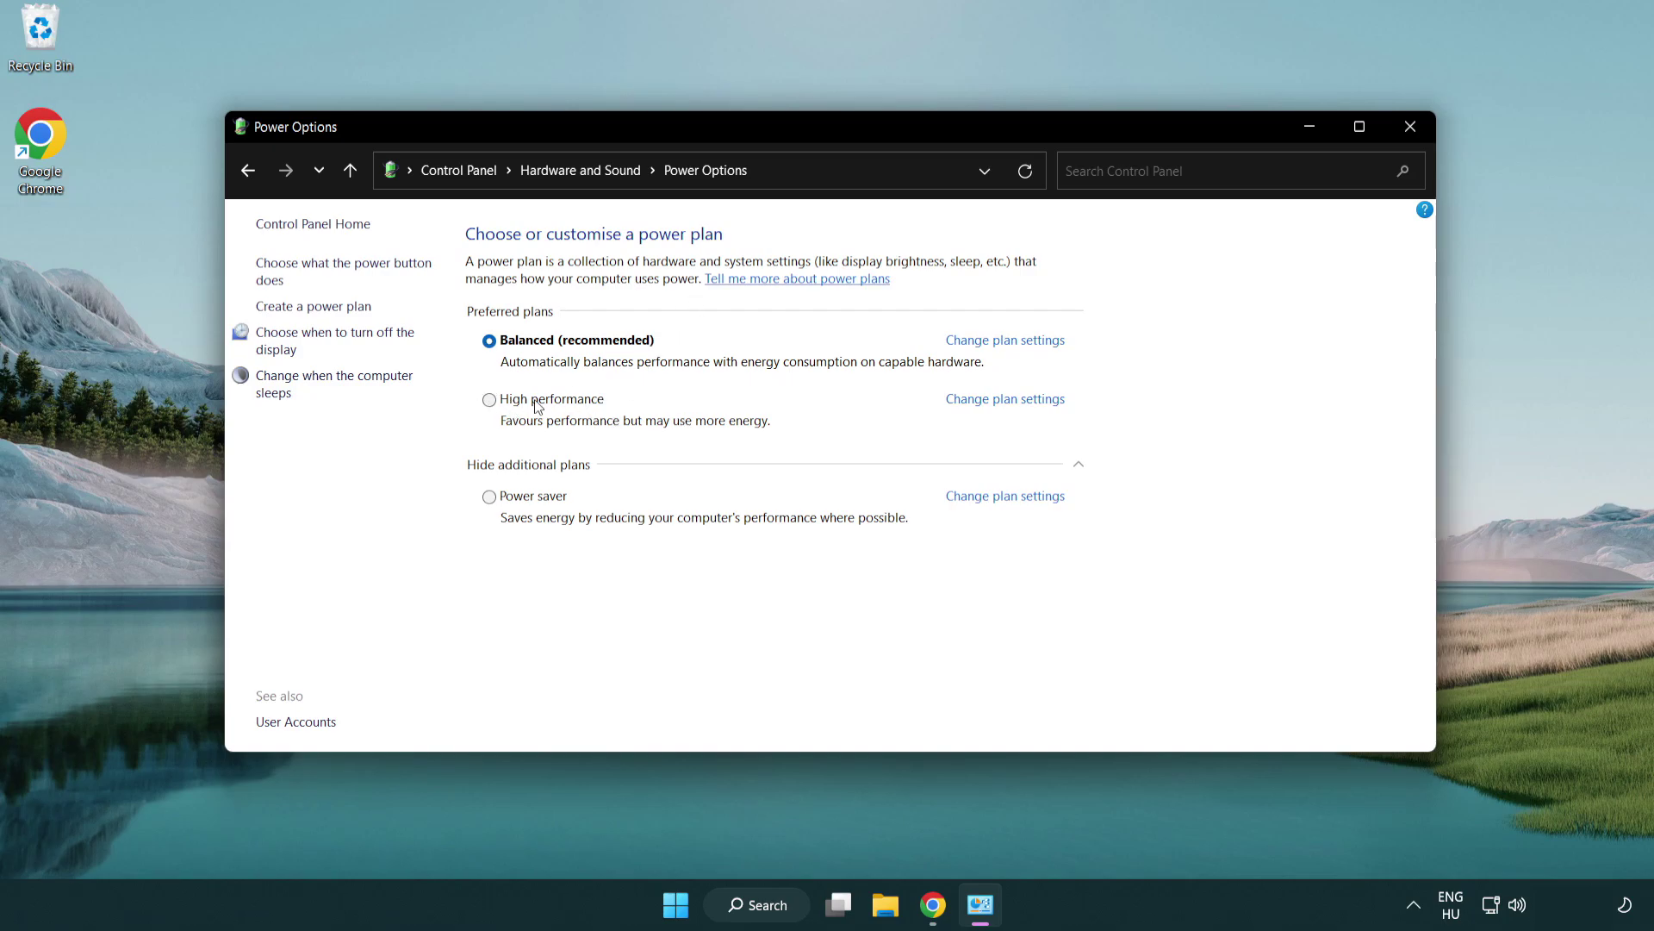
pyautogui.click(489, 400)
# Step: Close Power Options and search Windows for 'device manager'
pyautogui.click(1409, 127)
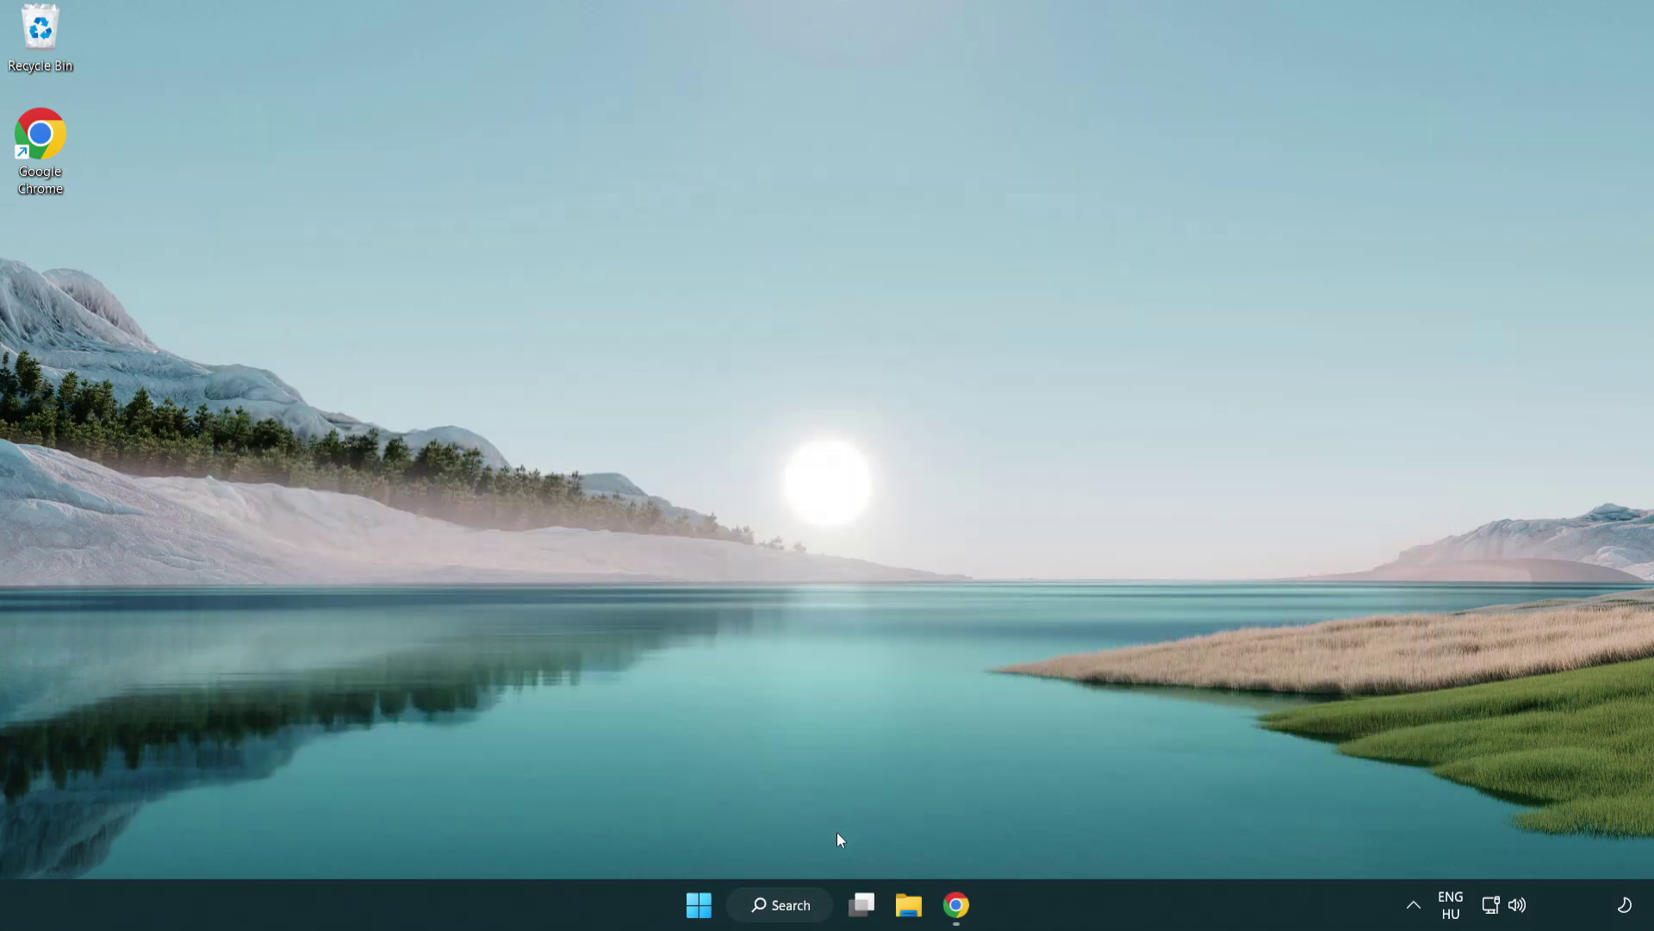
pyautogui.click(800, 905)
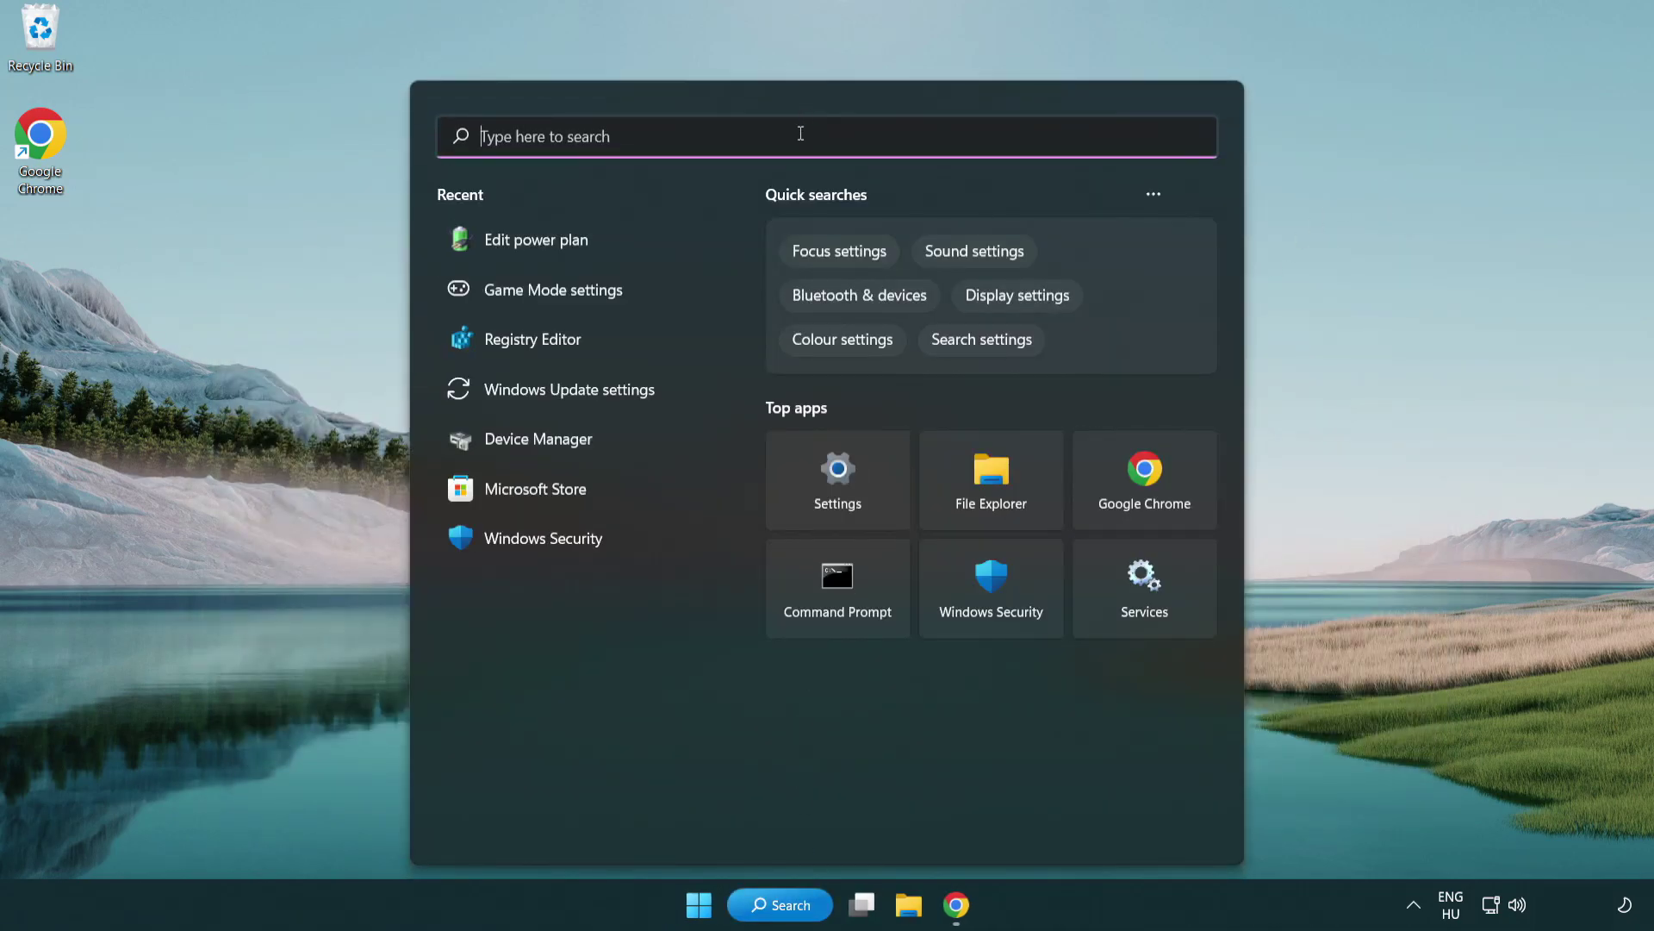
pyautogui.write('device manager')
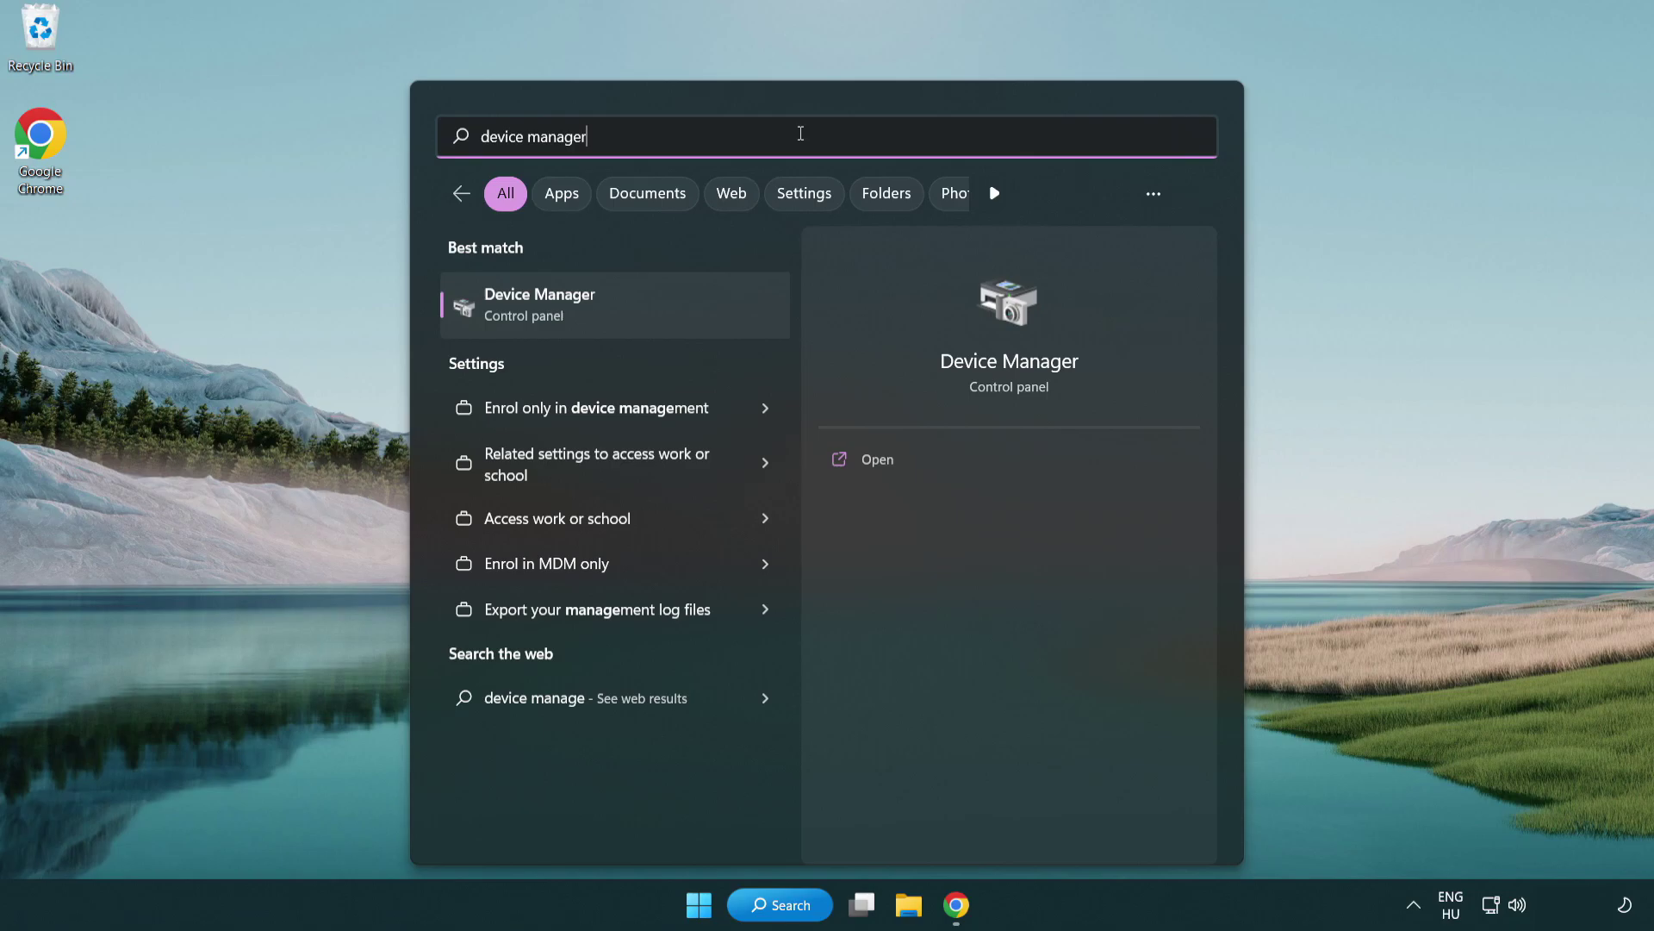
# Step: Launch Device Manager, expand Display adapters and bring up the VMware SVGA 3D adapter's actions
pyautogui.click(633, 308)
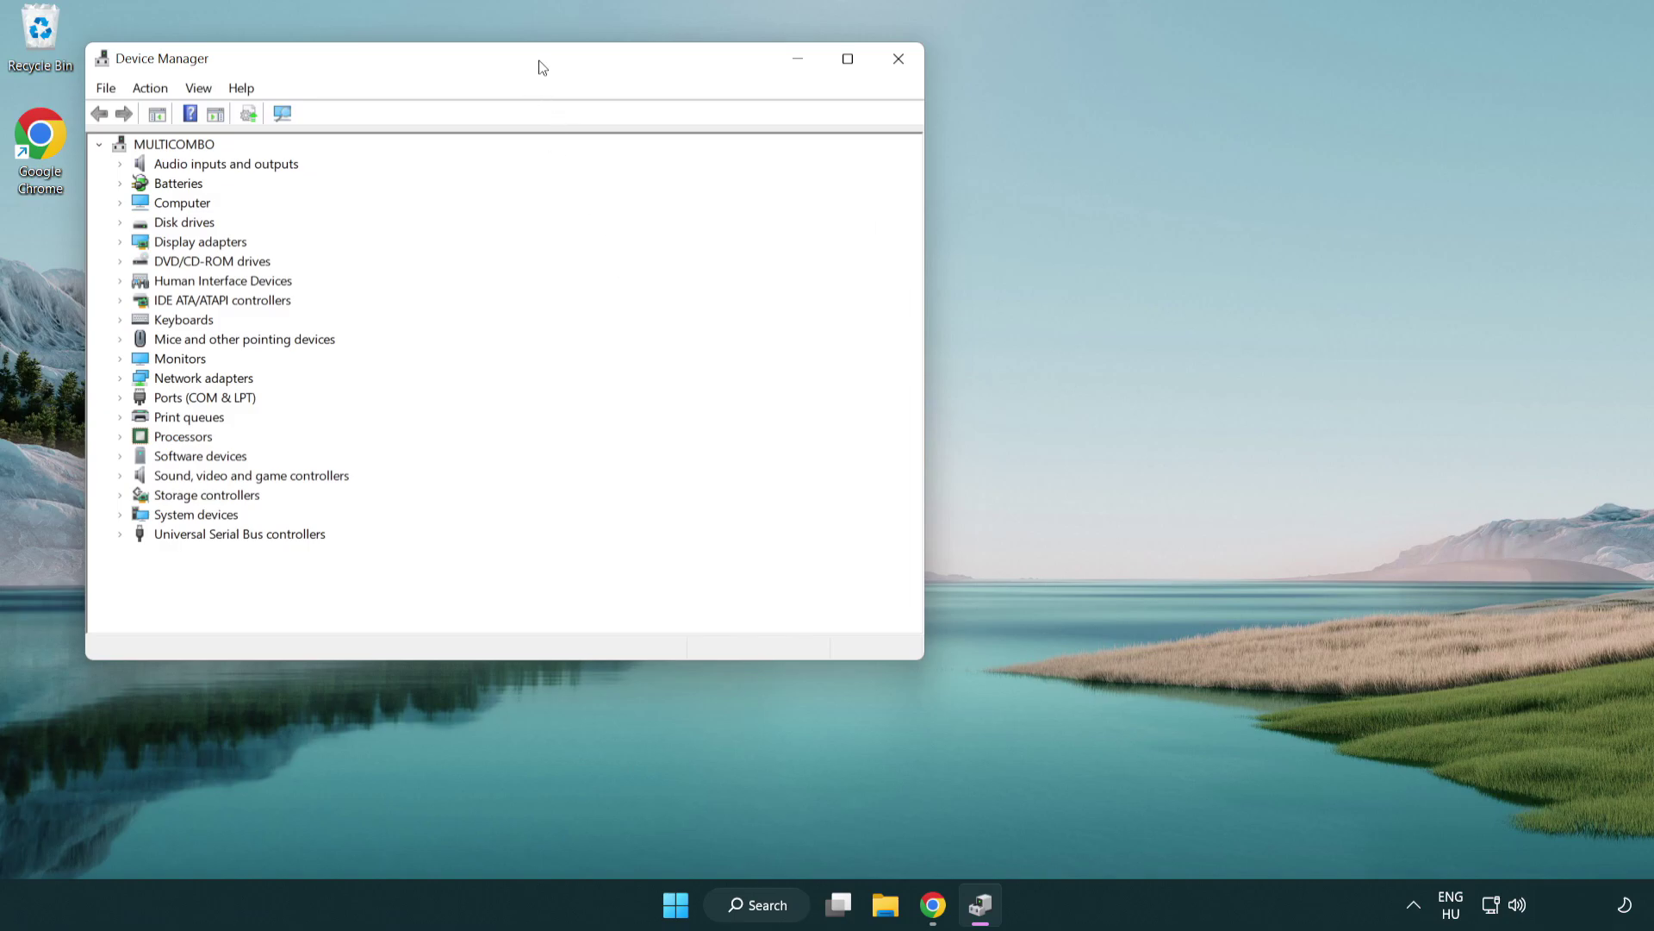
pyautogui.moveTo(542, 68); pyautogui.dragTo(849, 155)
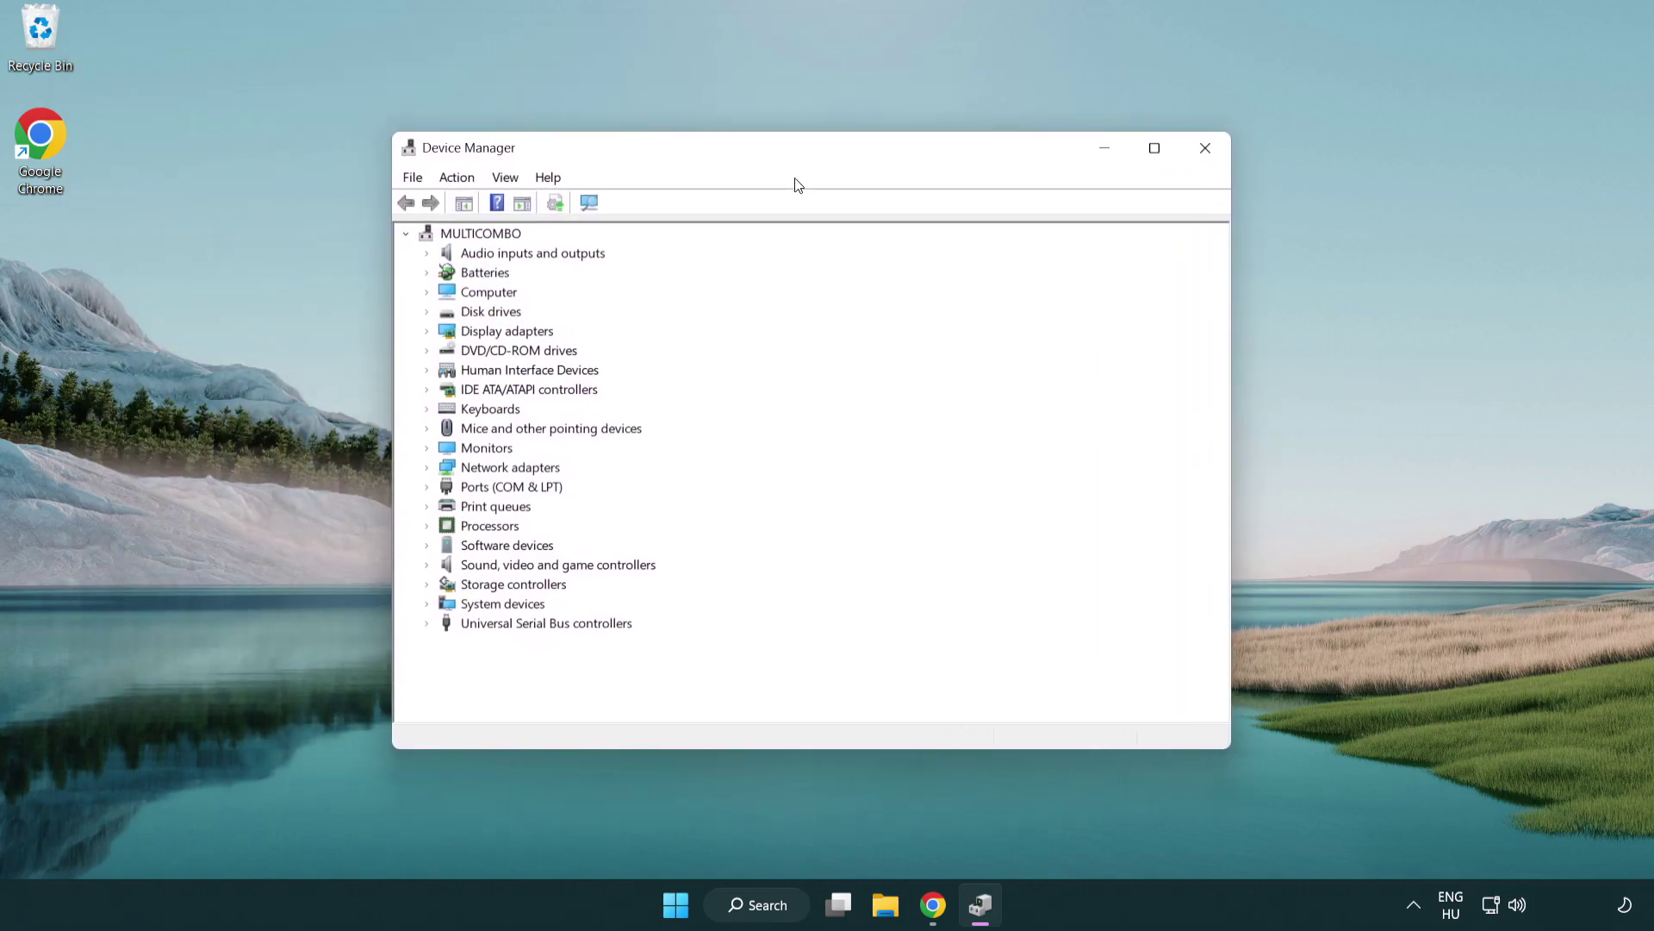
pyautogui.click(449, 331)
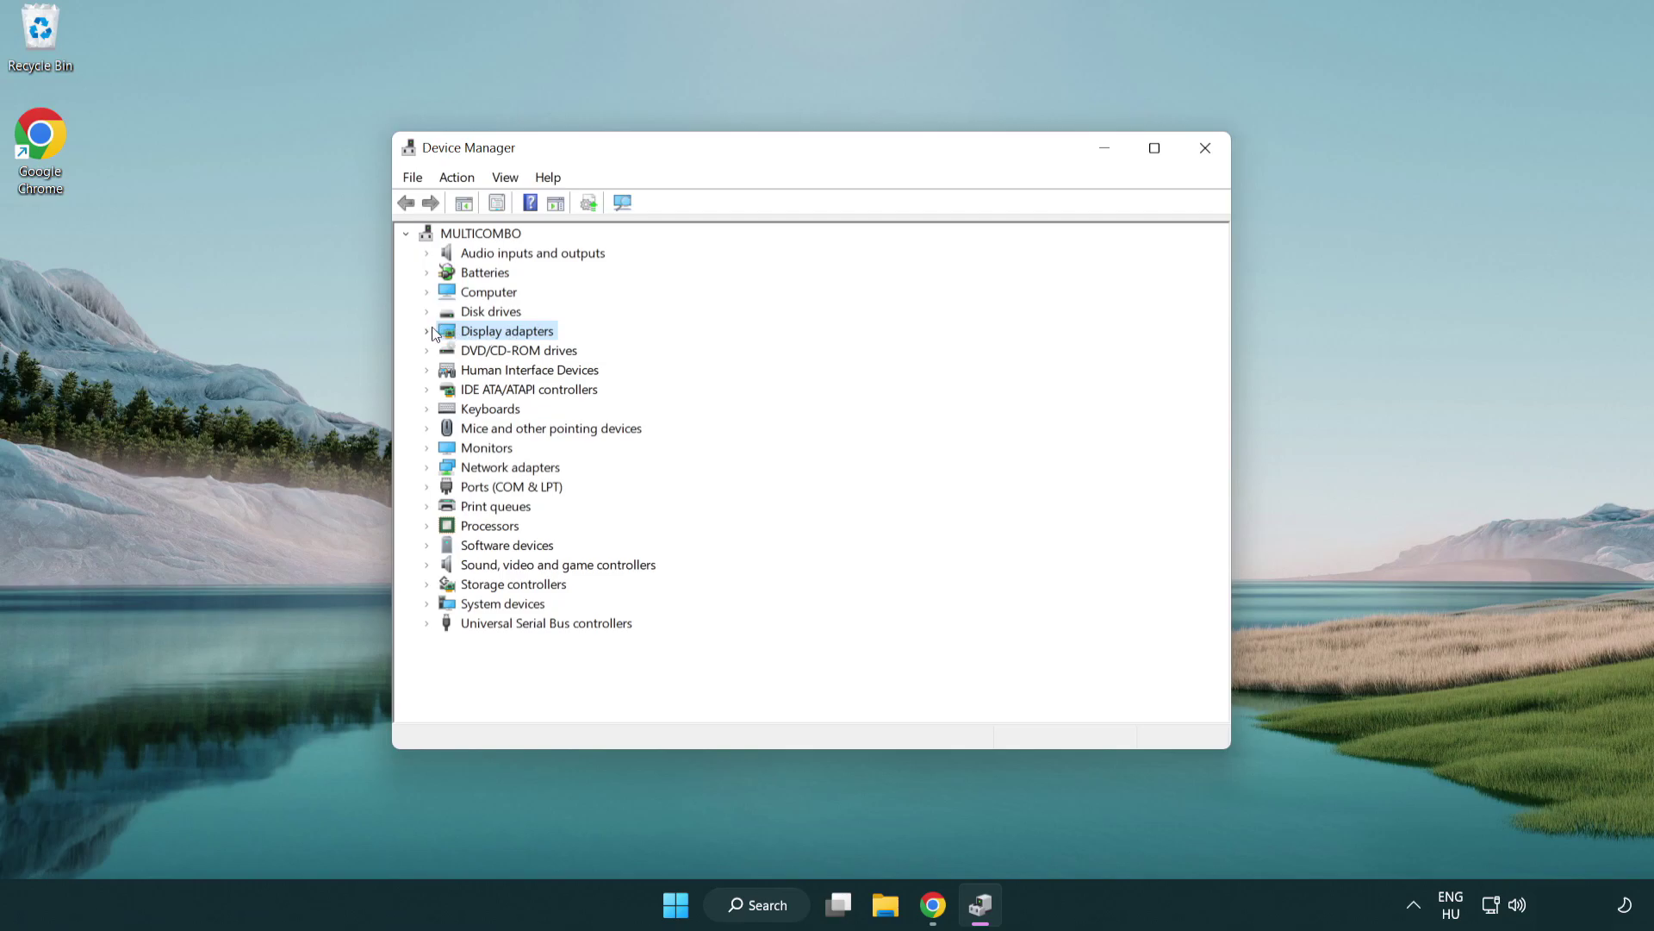
pyautogui.click(427, 332)
pyautogui.click(466, 352)
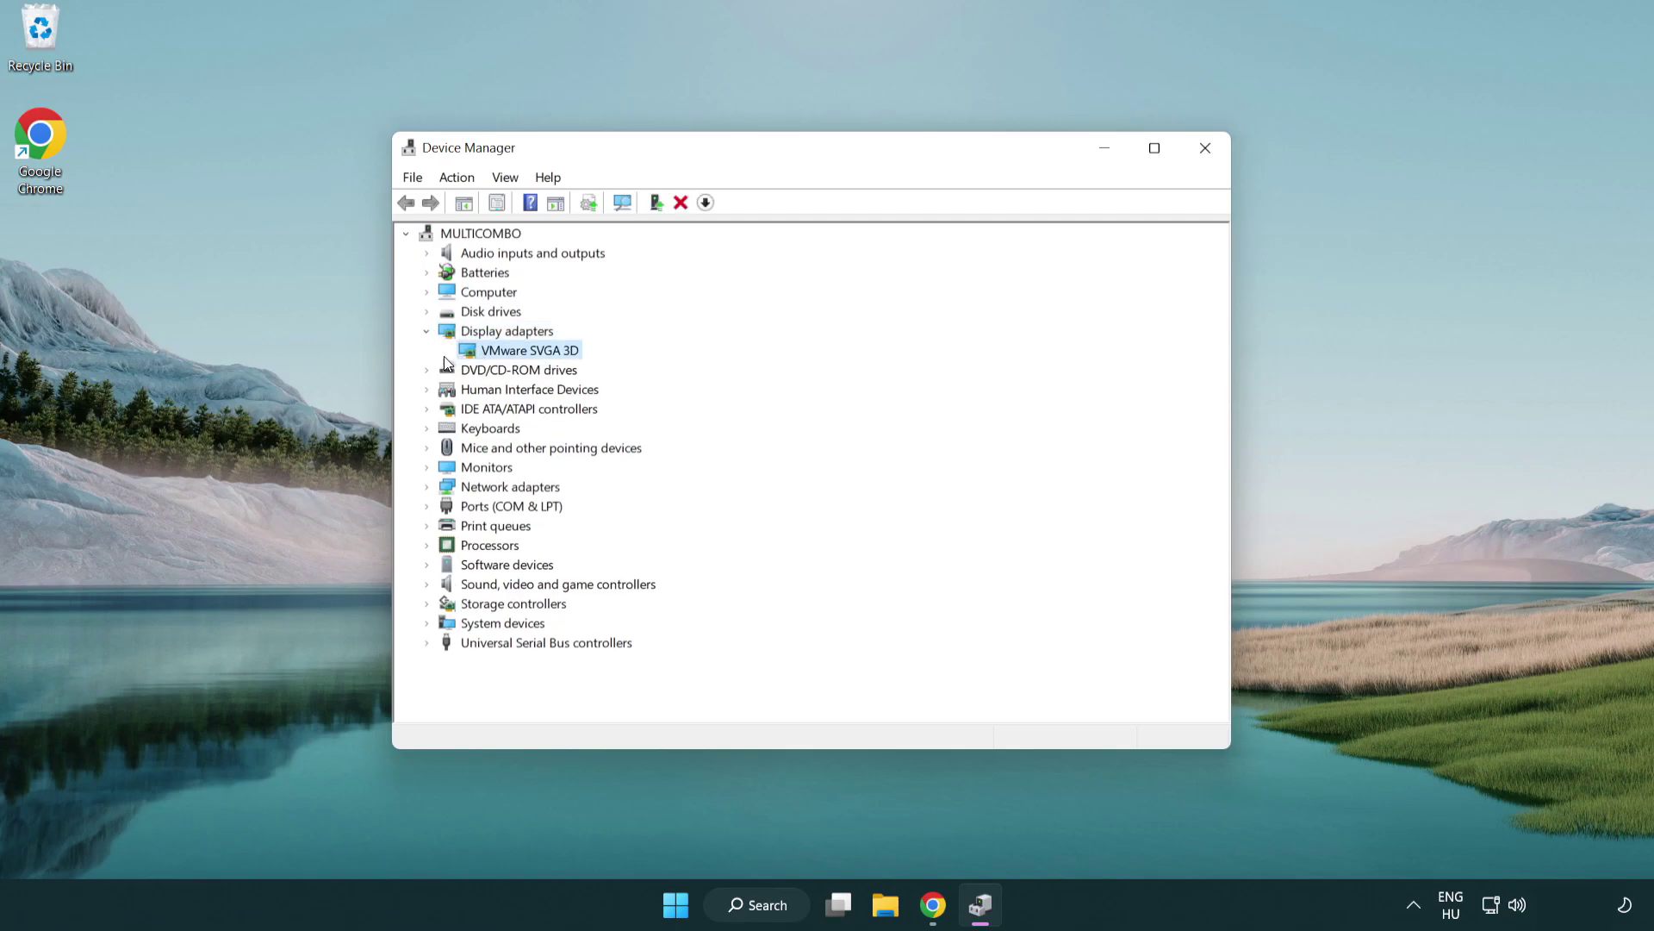
pyautogui.rightClick(521, 357)
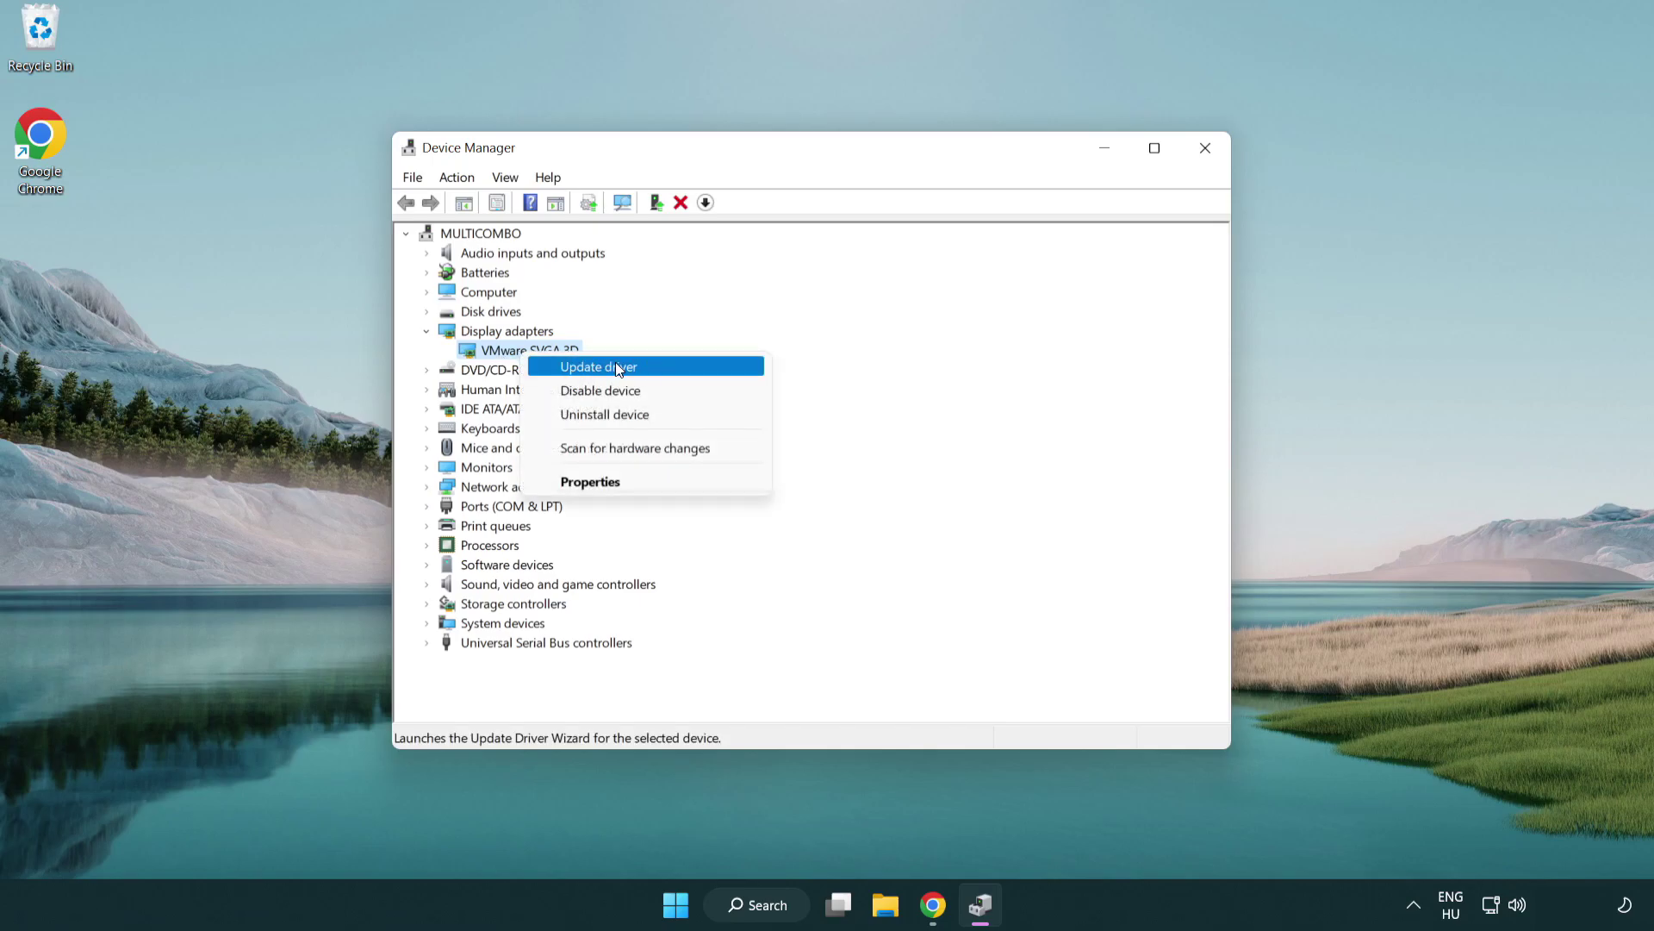
# Step: Search automatically for an updated VMware SVGA 3D driver, dismiss the result, and exit Device Manager
pyautogui.click(660, 369)
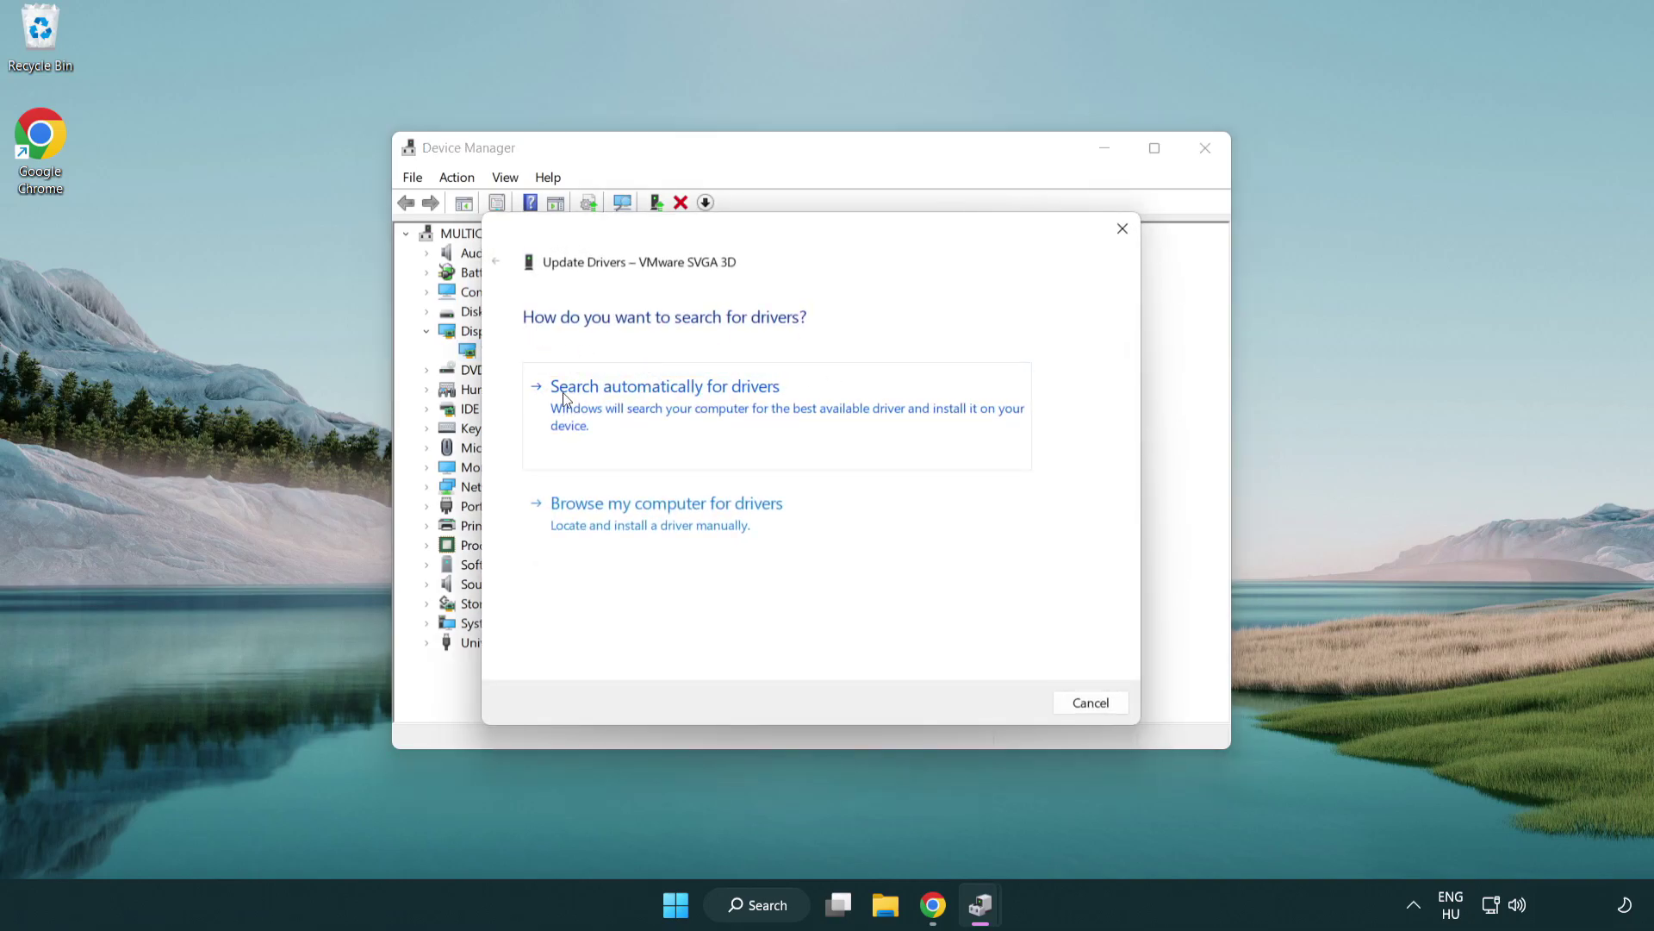
pyautogui.click(678, 398)
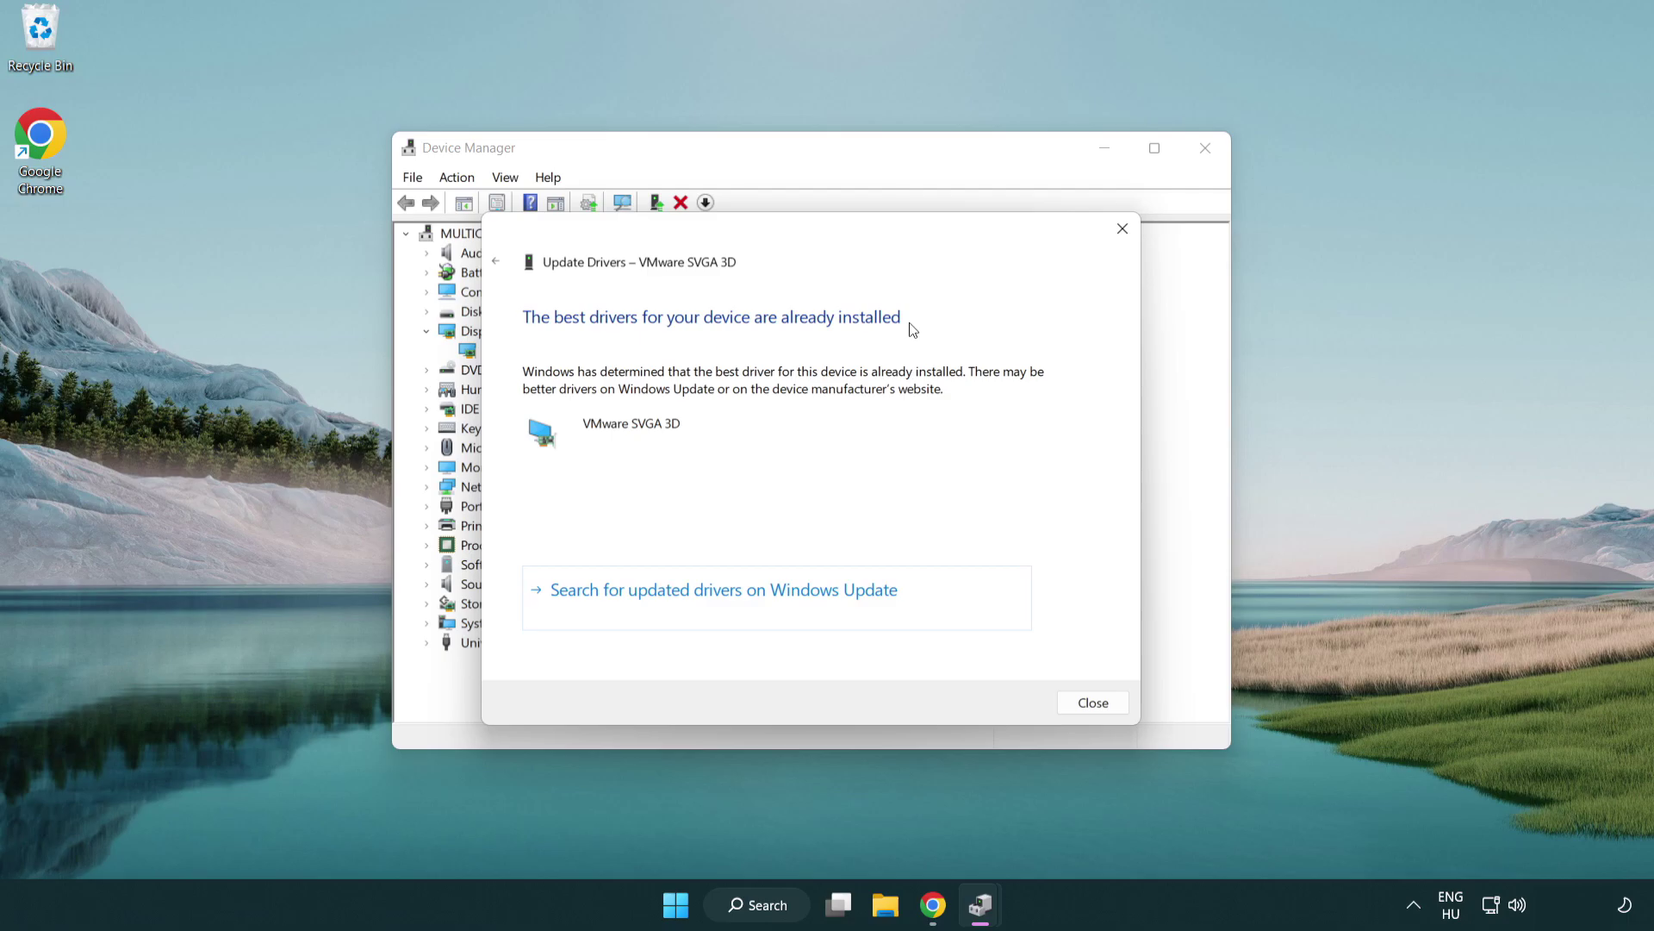
pyautogui.click(1085, 699)
pyautogui.click(1204, 152)
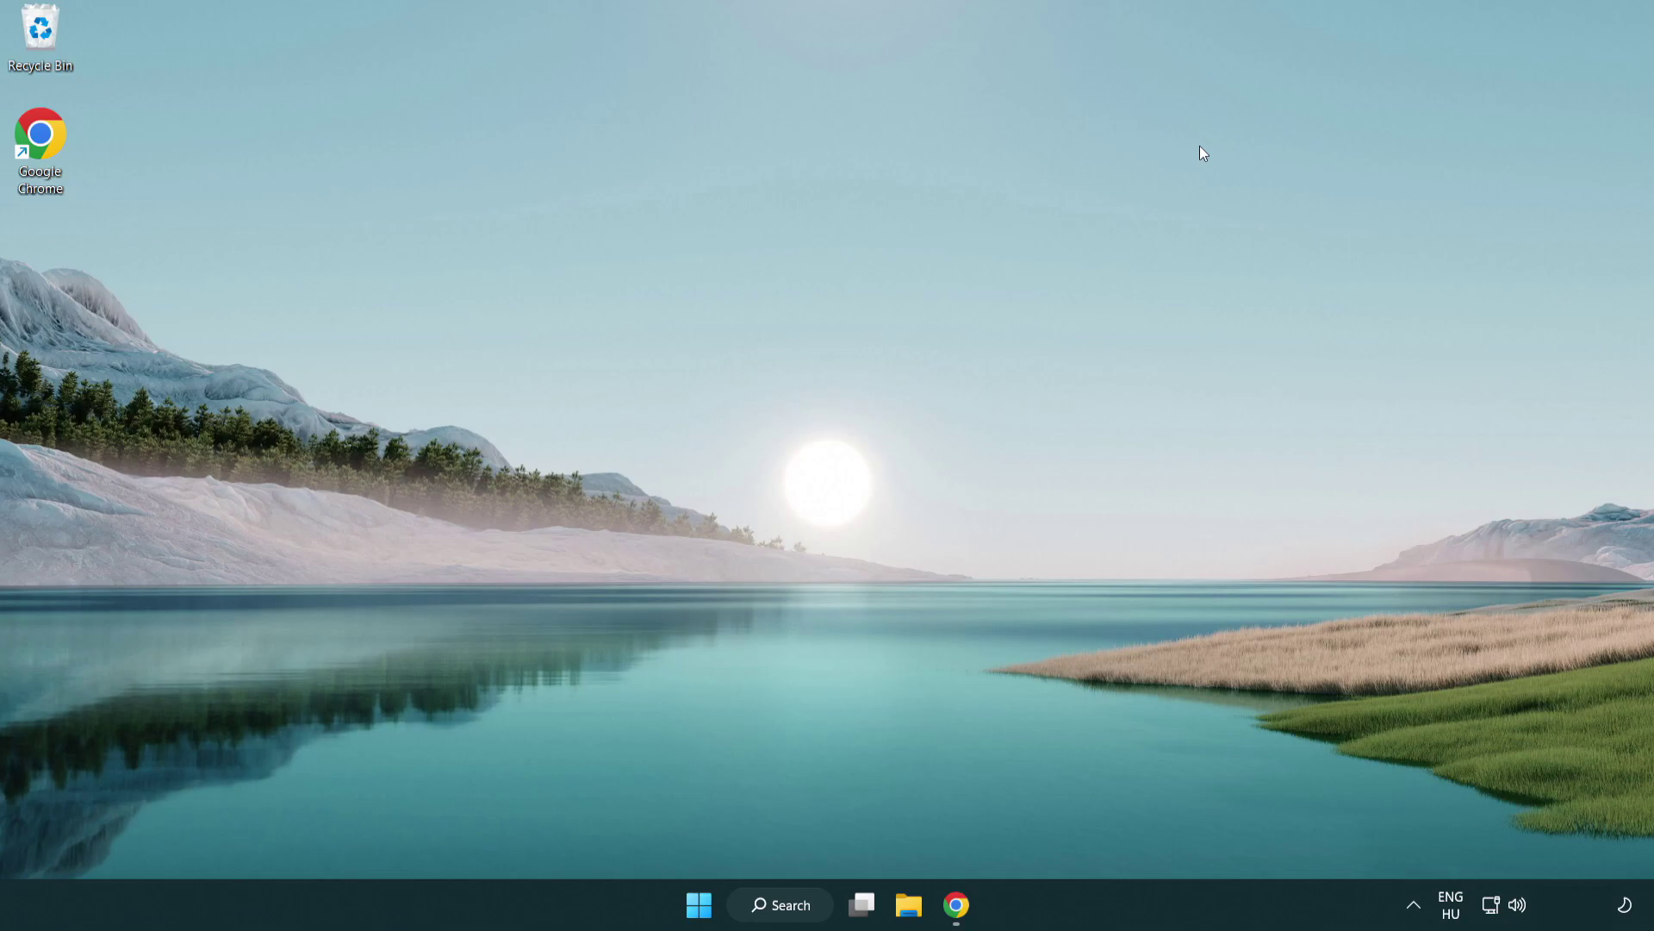
# Step: Search for 'game mode' and go to the Game Mode settings page
pyautogui.click(791, 913)
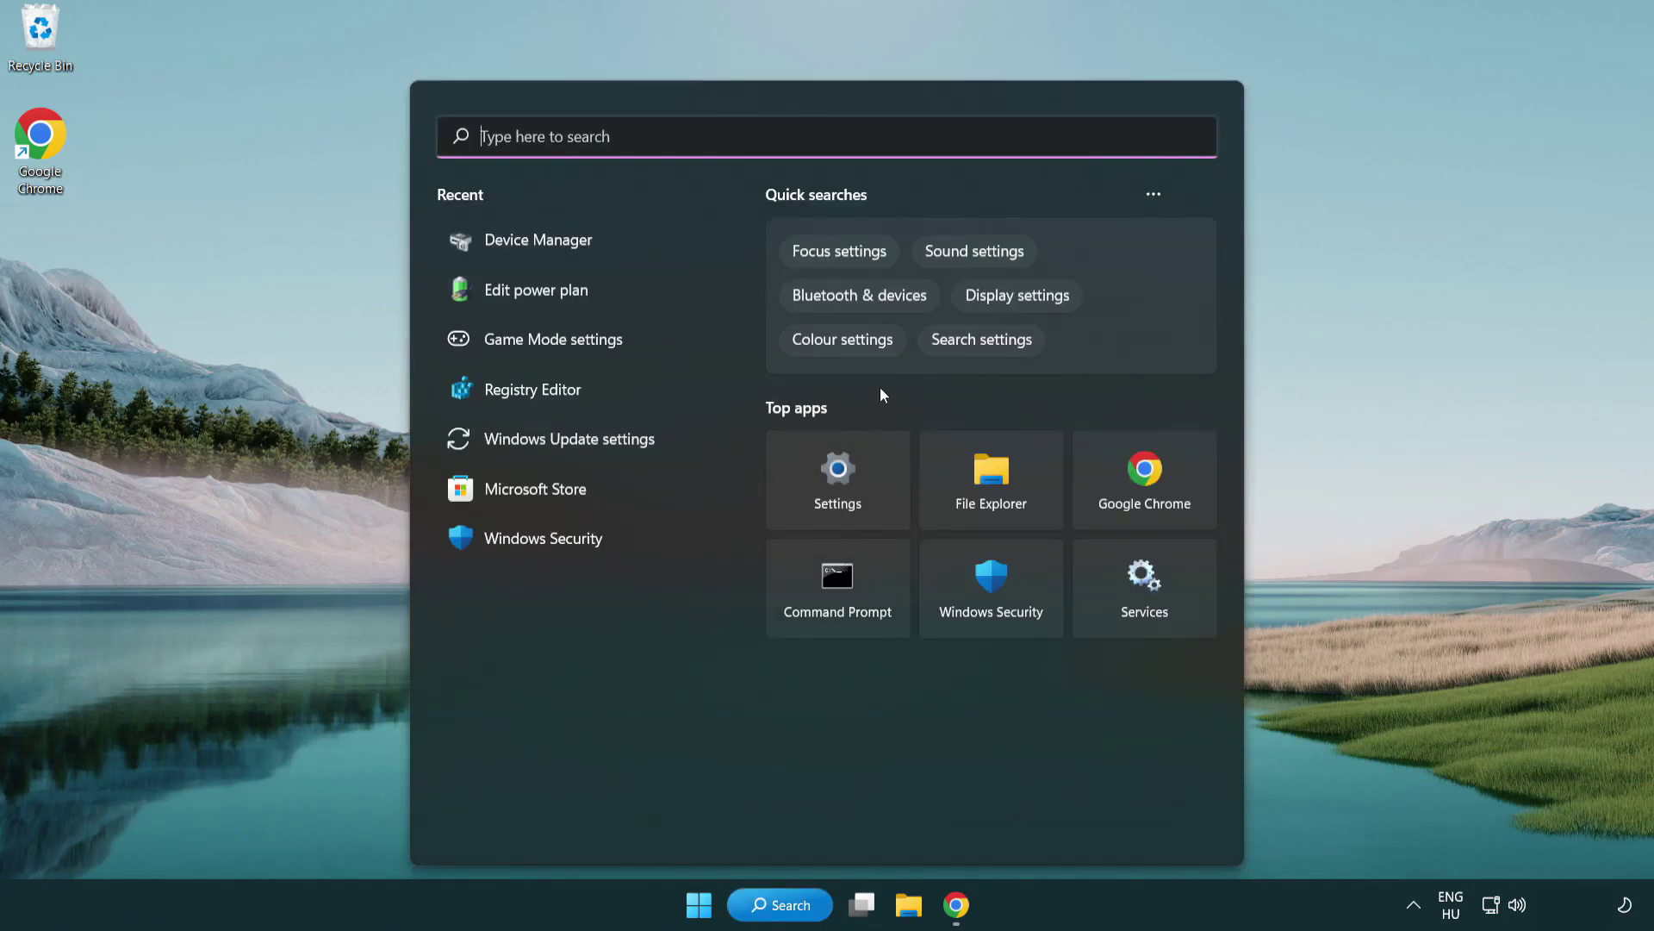
pyautogui.write('gam')
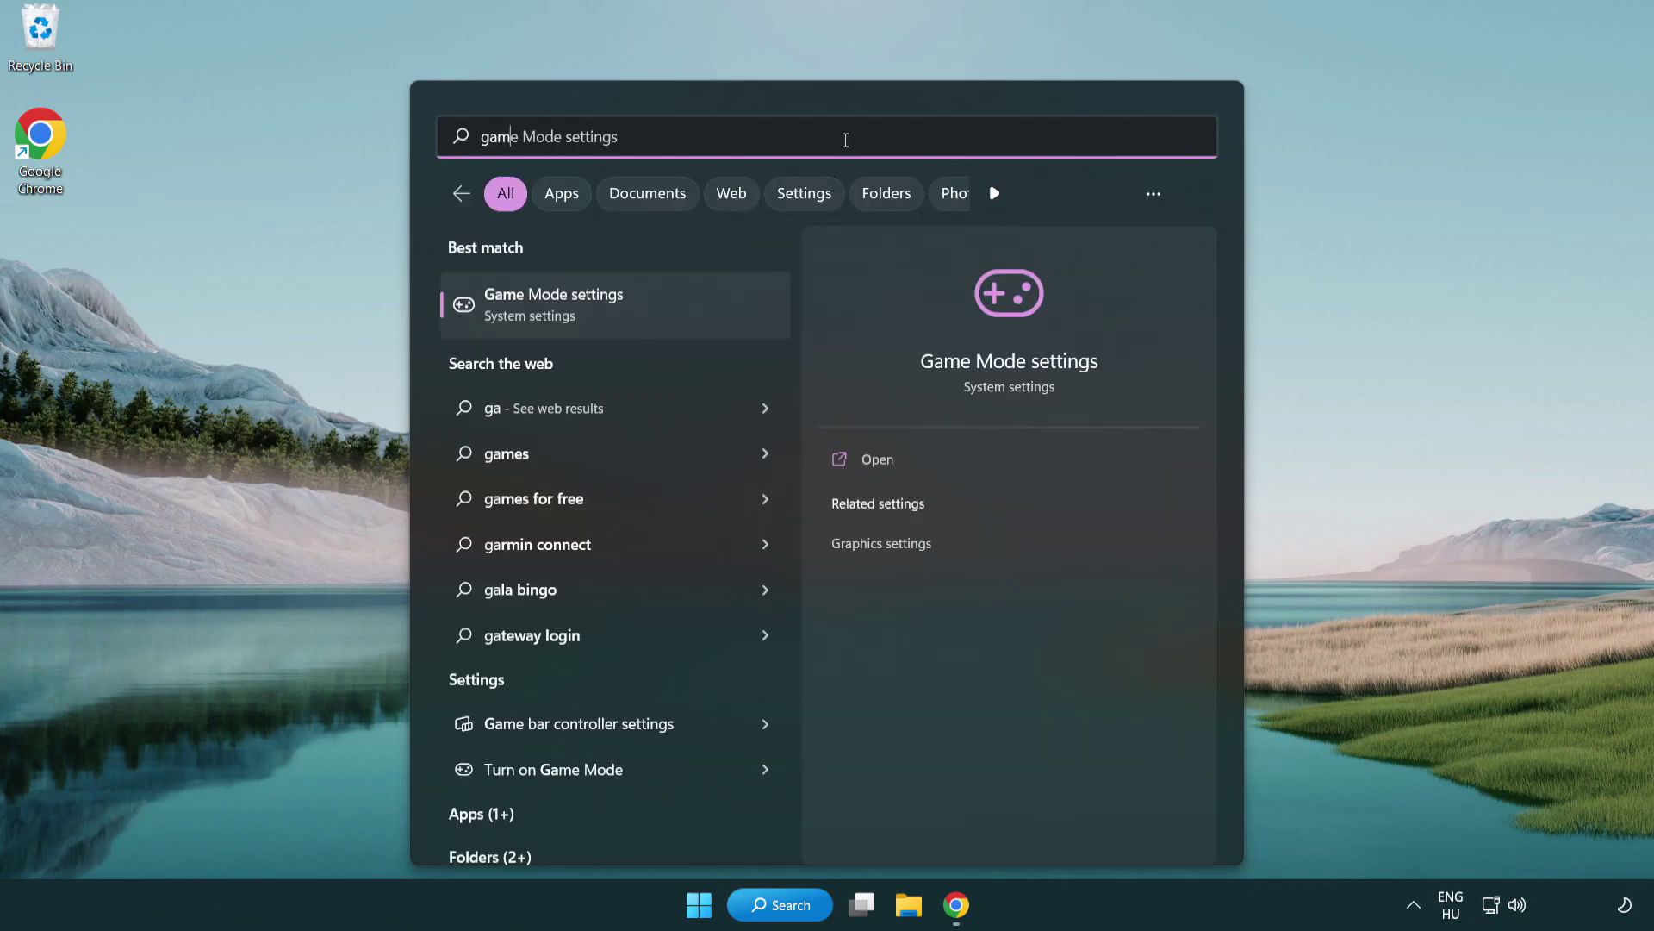
pyautogui.write('e mode')
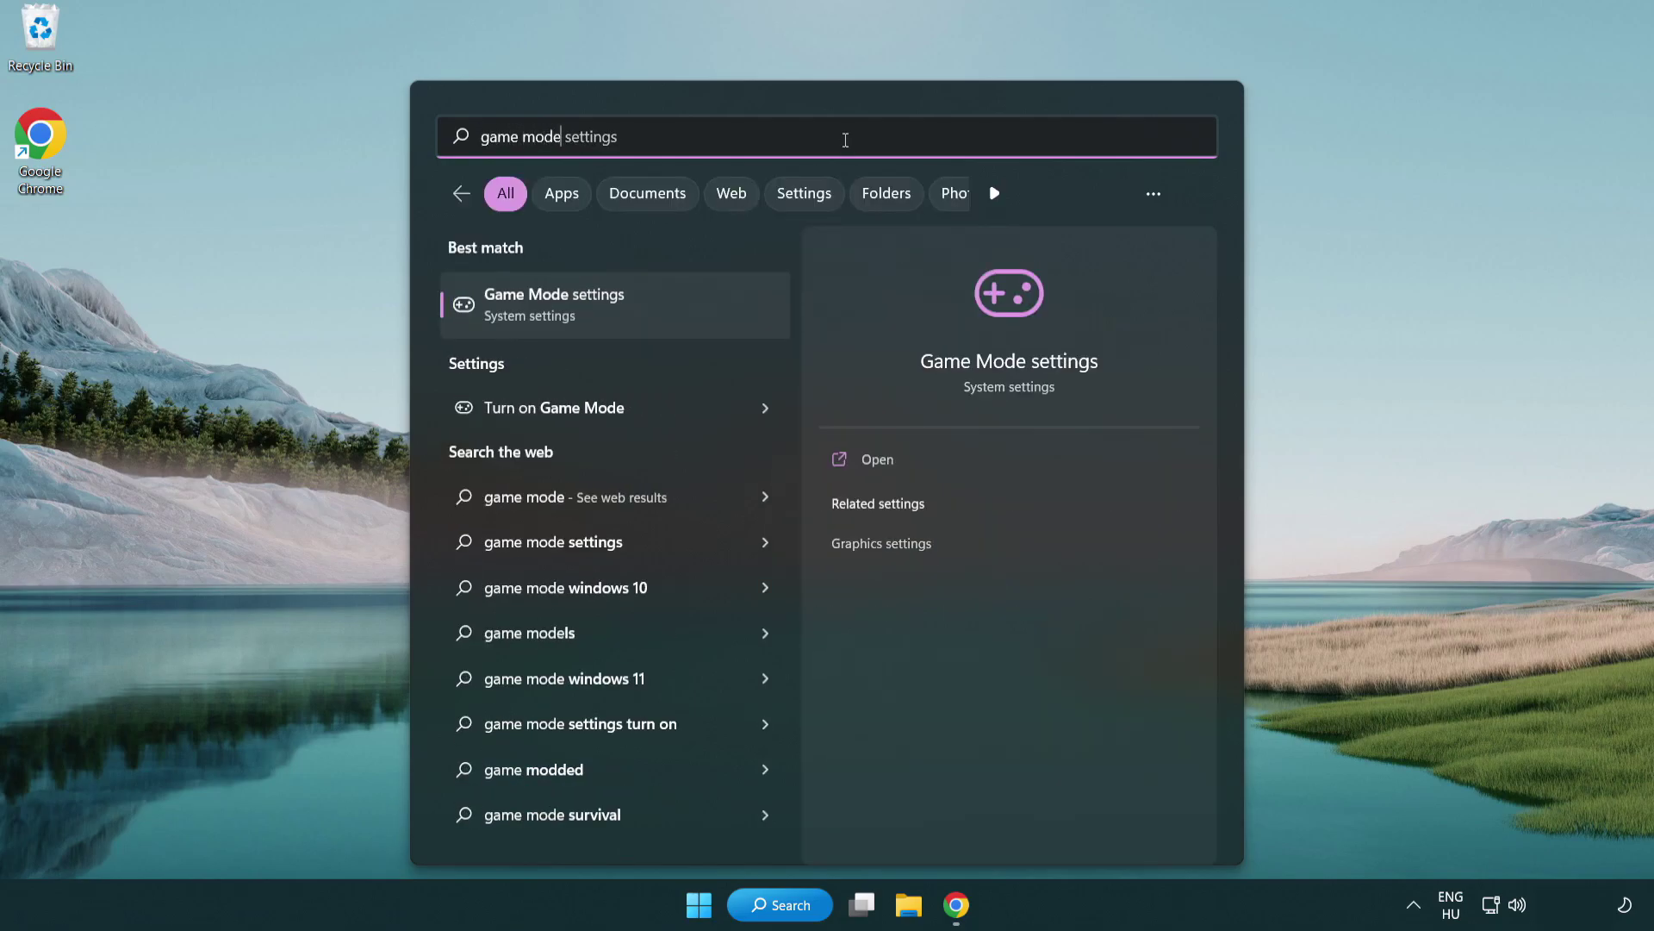
pyautogui.click(621, 309)
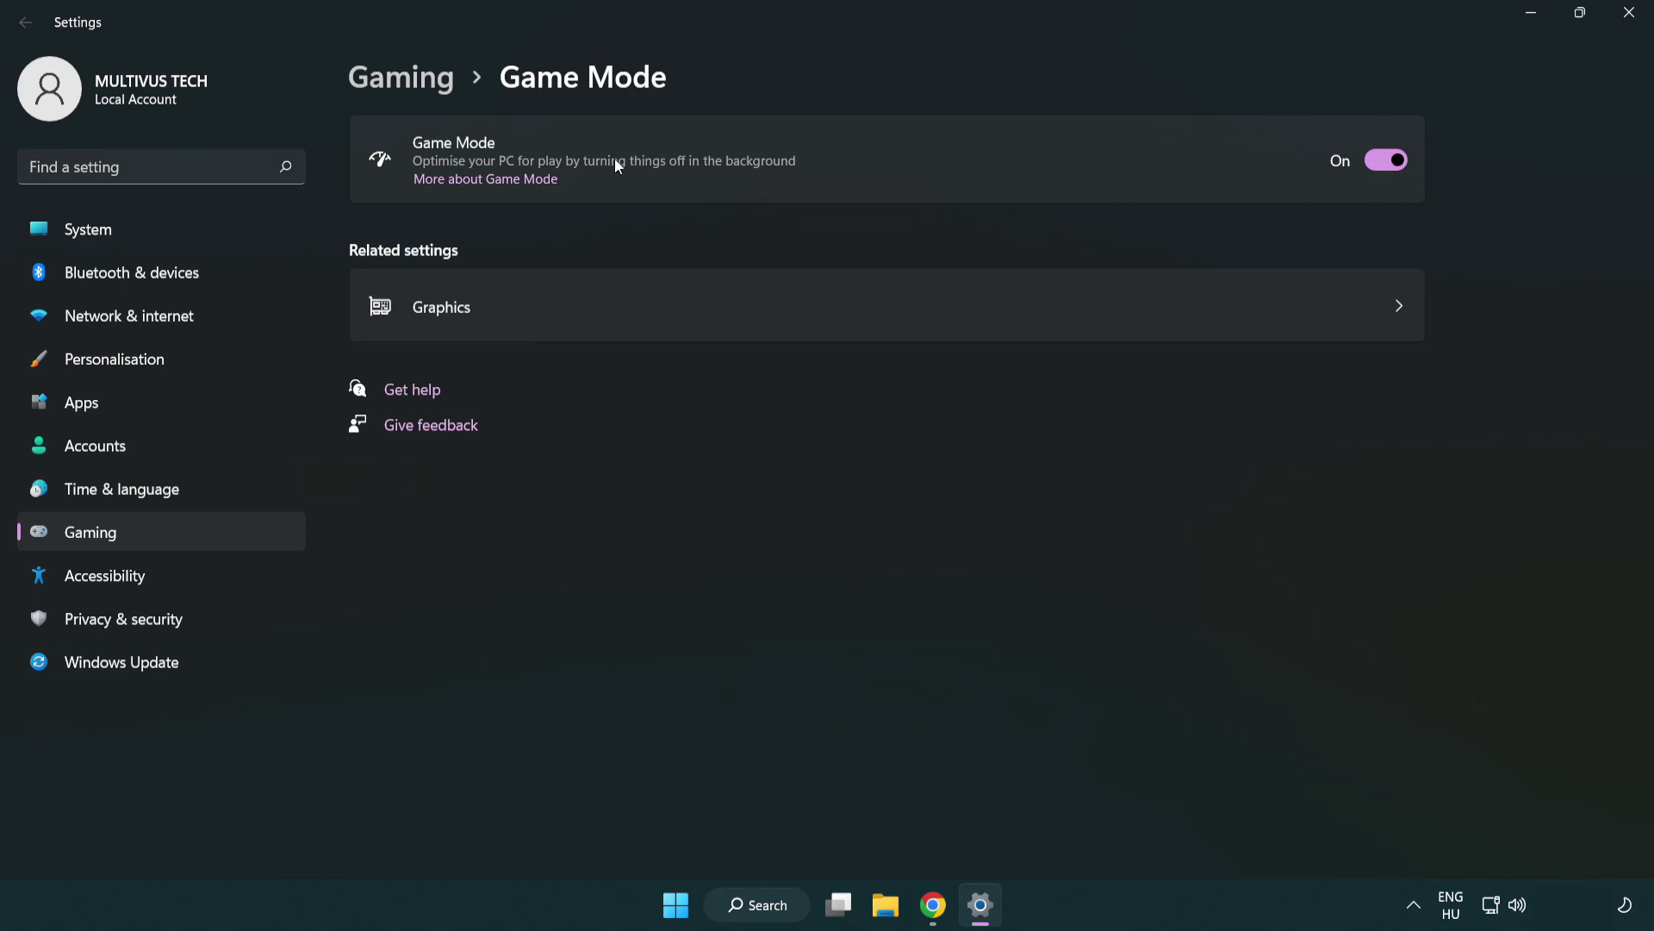
# Step: Go to the Xbox Game Bar settings under Gaming, then close Settings
pyautogui.click(429, 93)
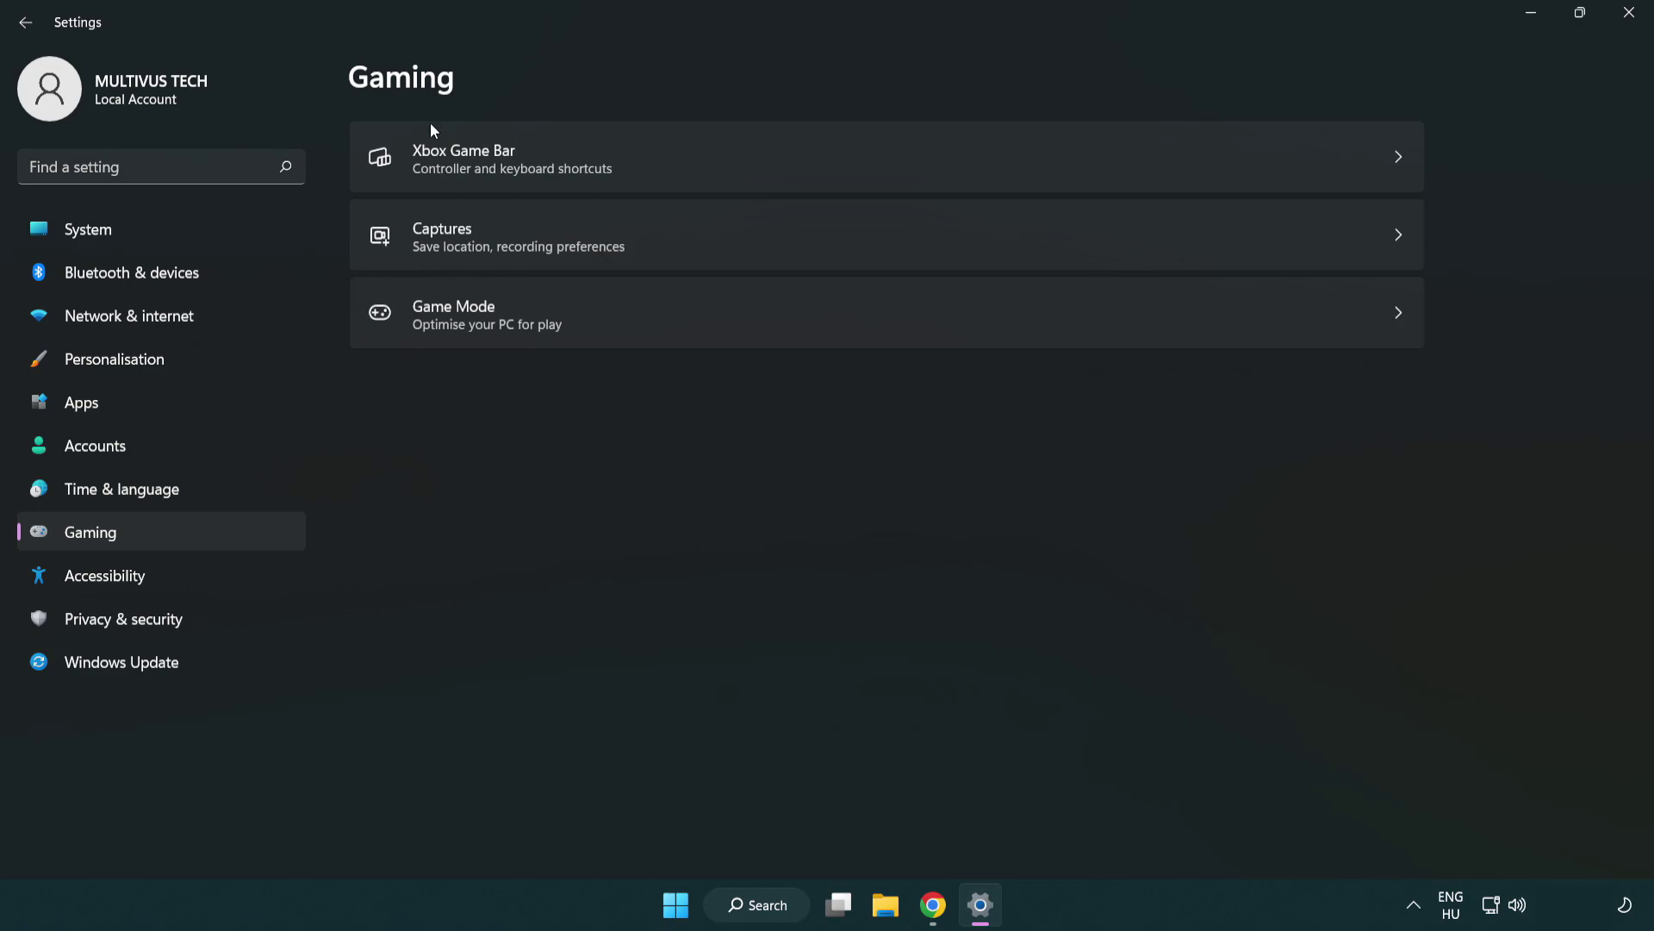
pyautogui.click(733, 161)
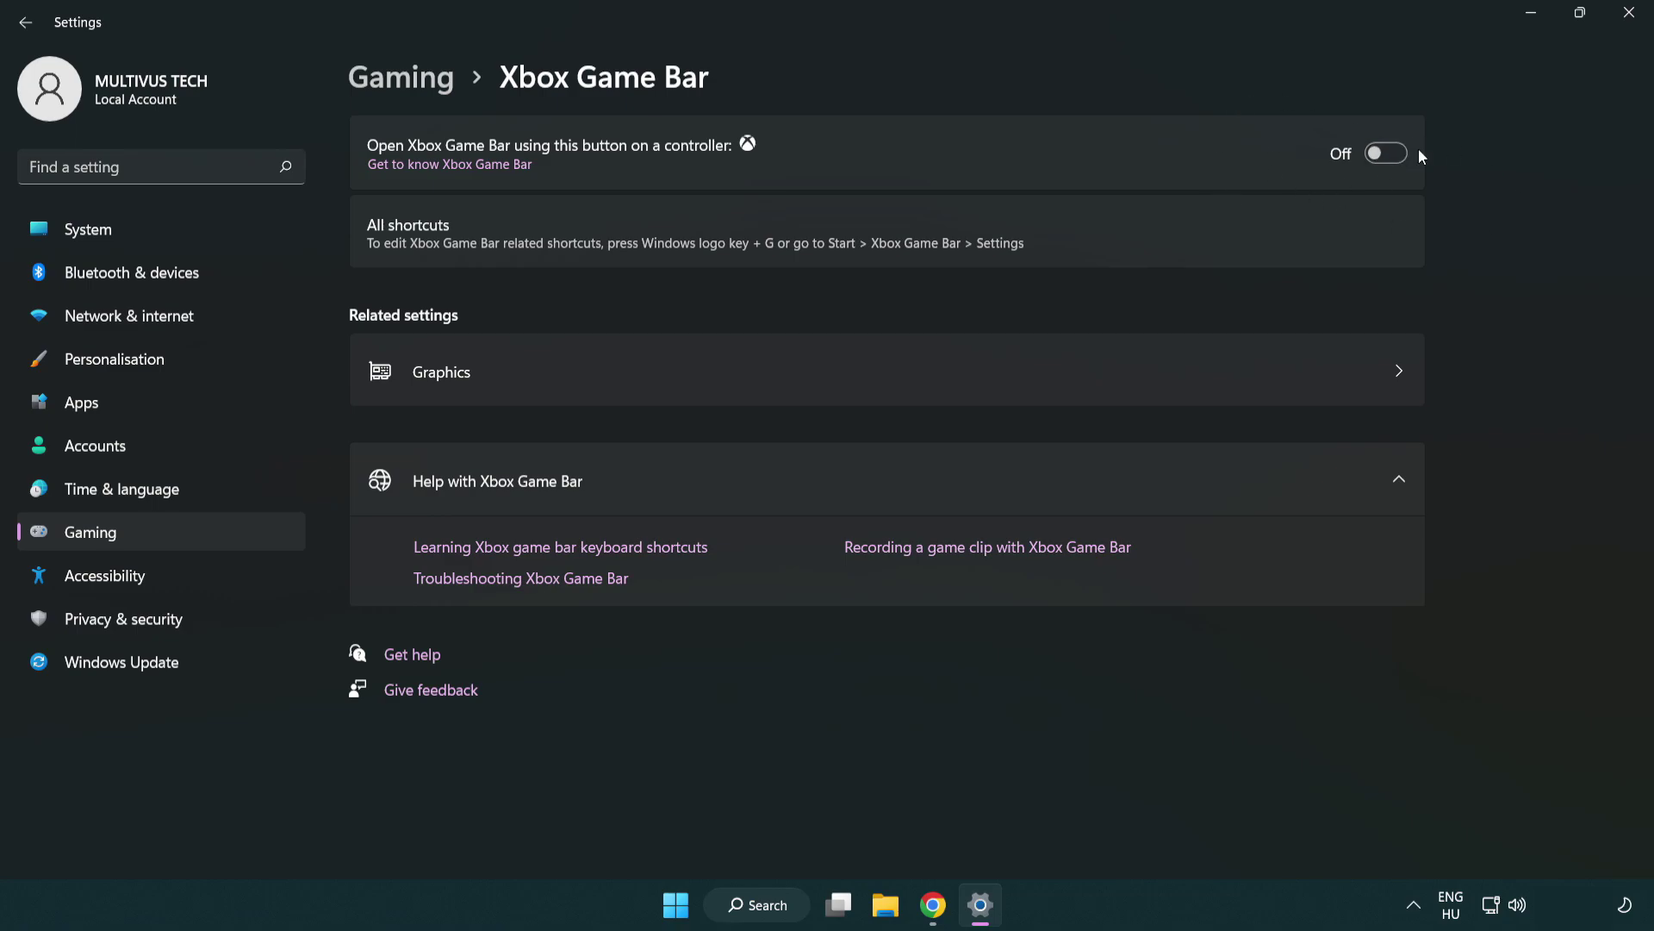
pyautogui.click(1630, 21)
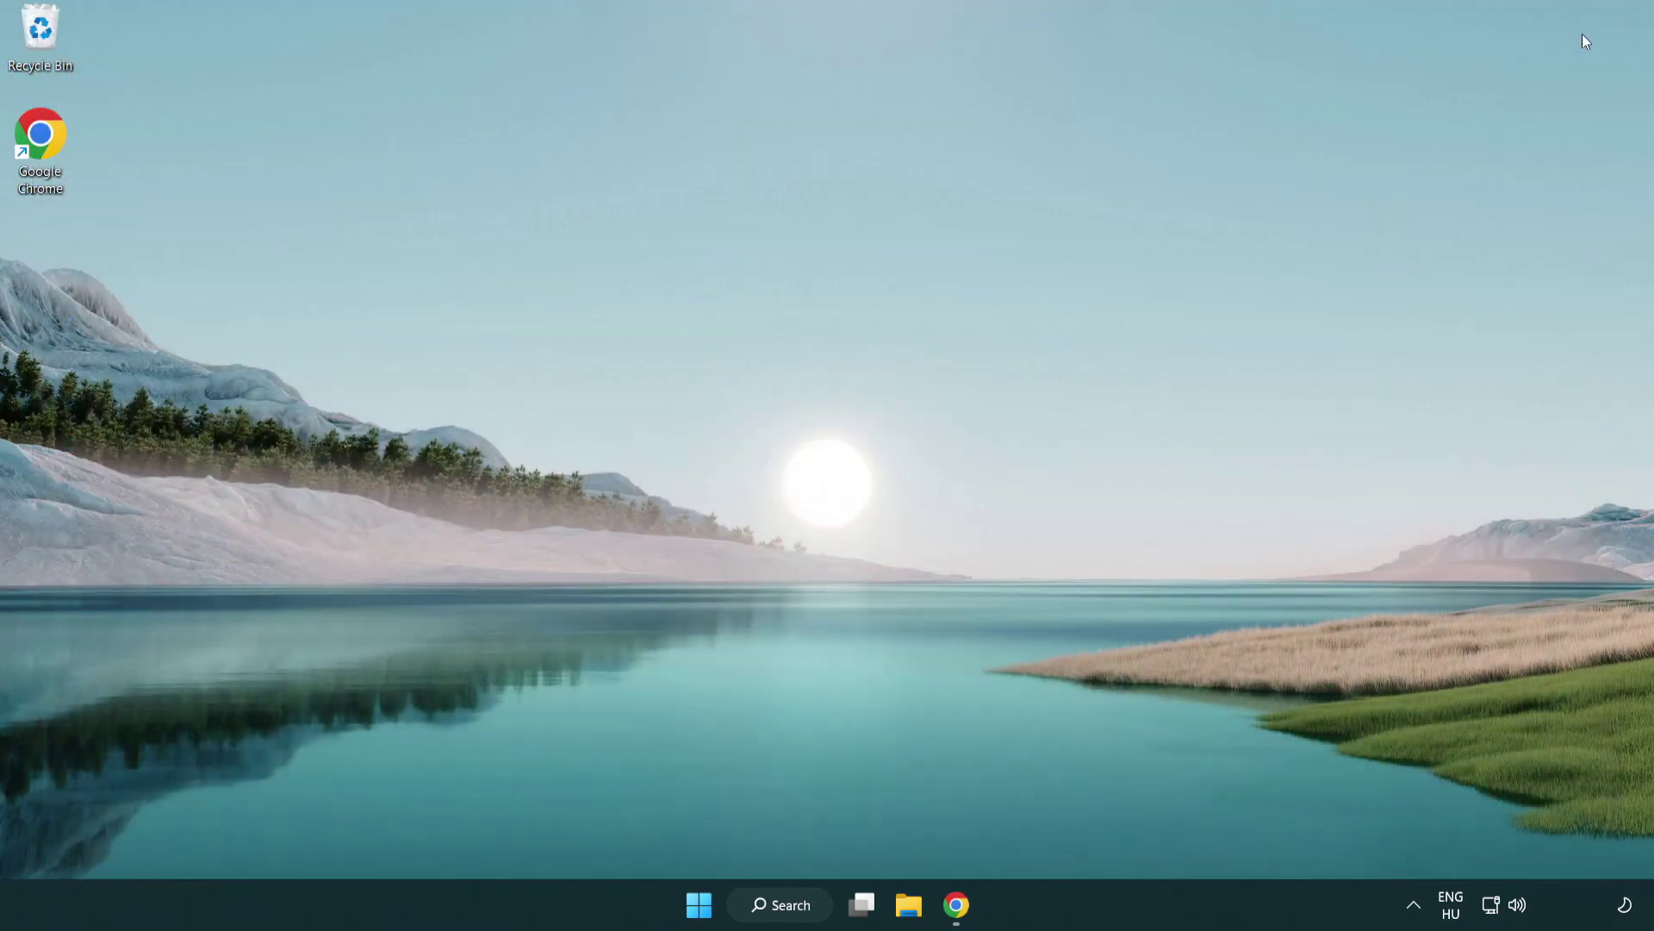
# Step: Launch Task Manager and end the Google Chrome (8) process
pyautogui.rightClick(701, 905)
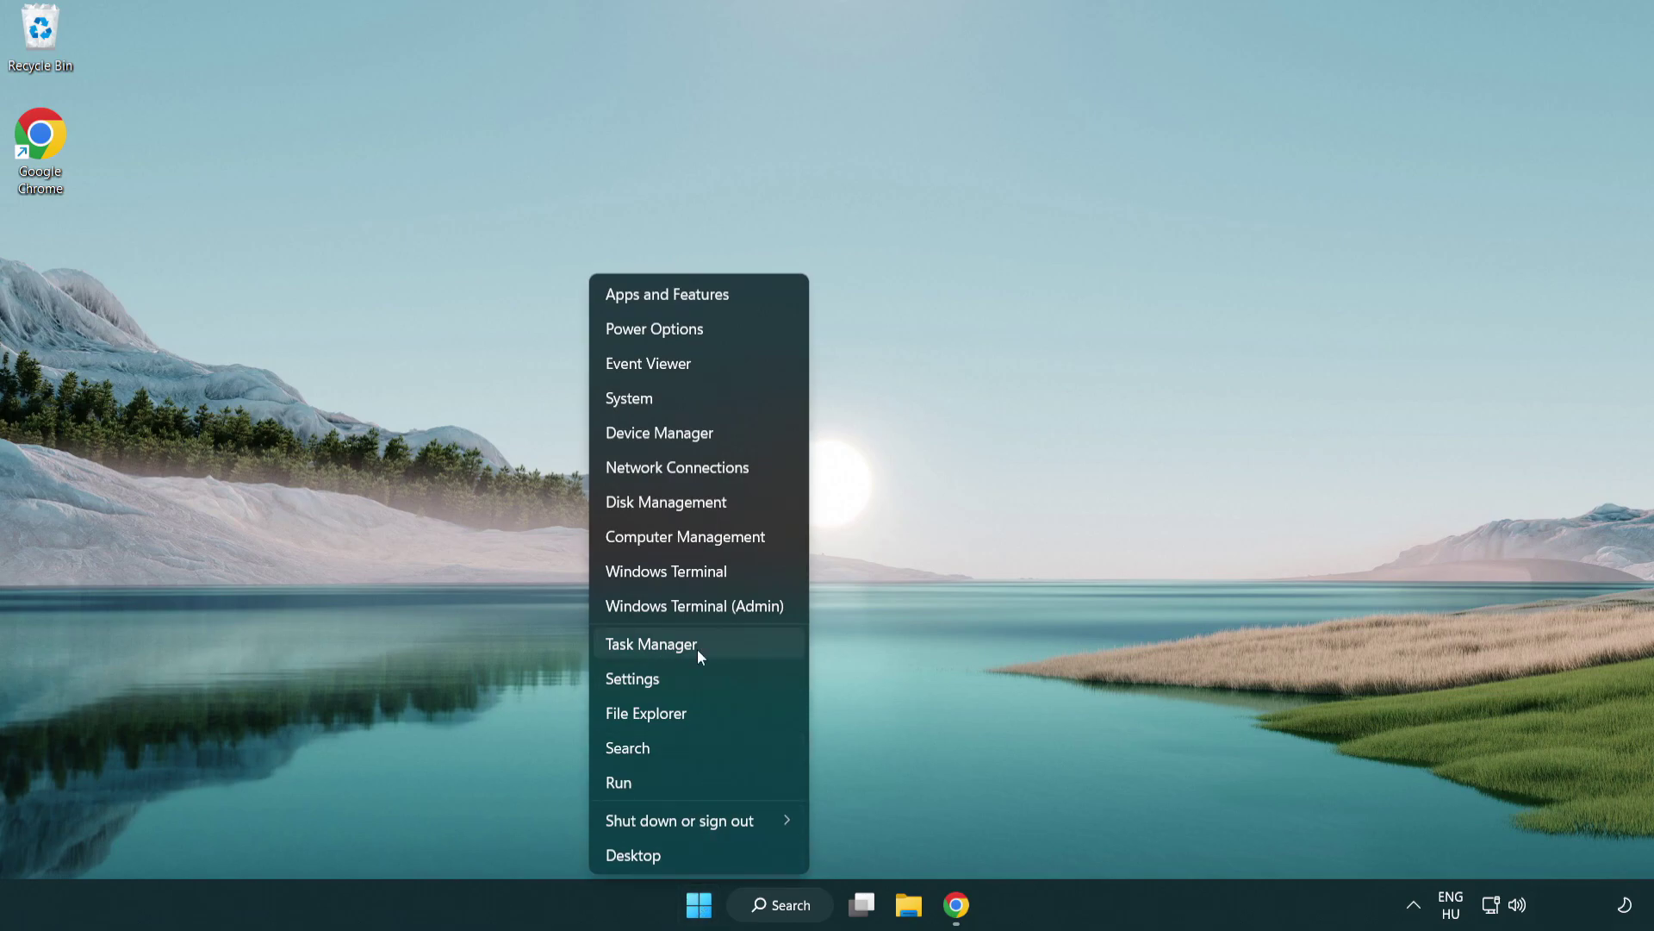
pyautogui.click(725, 646)
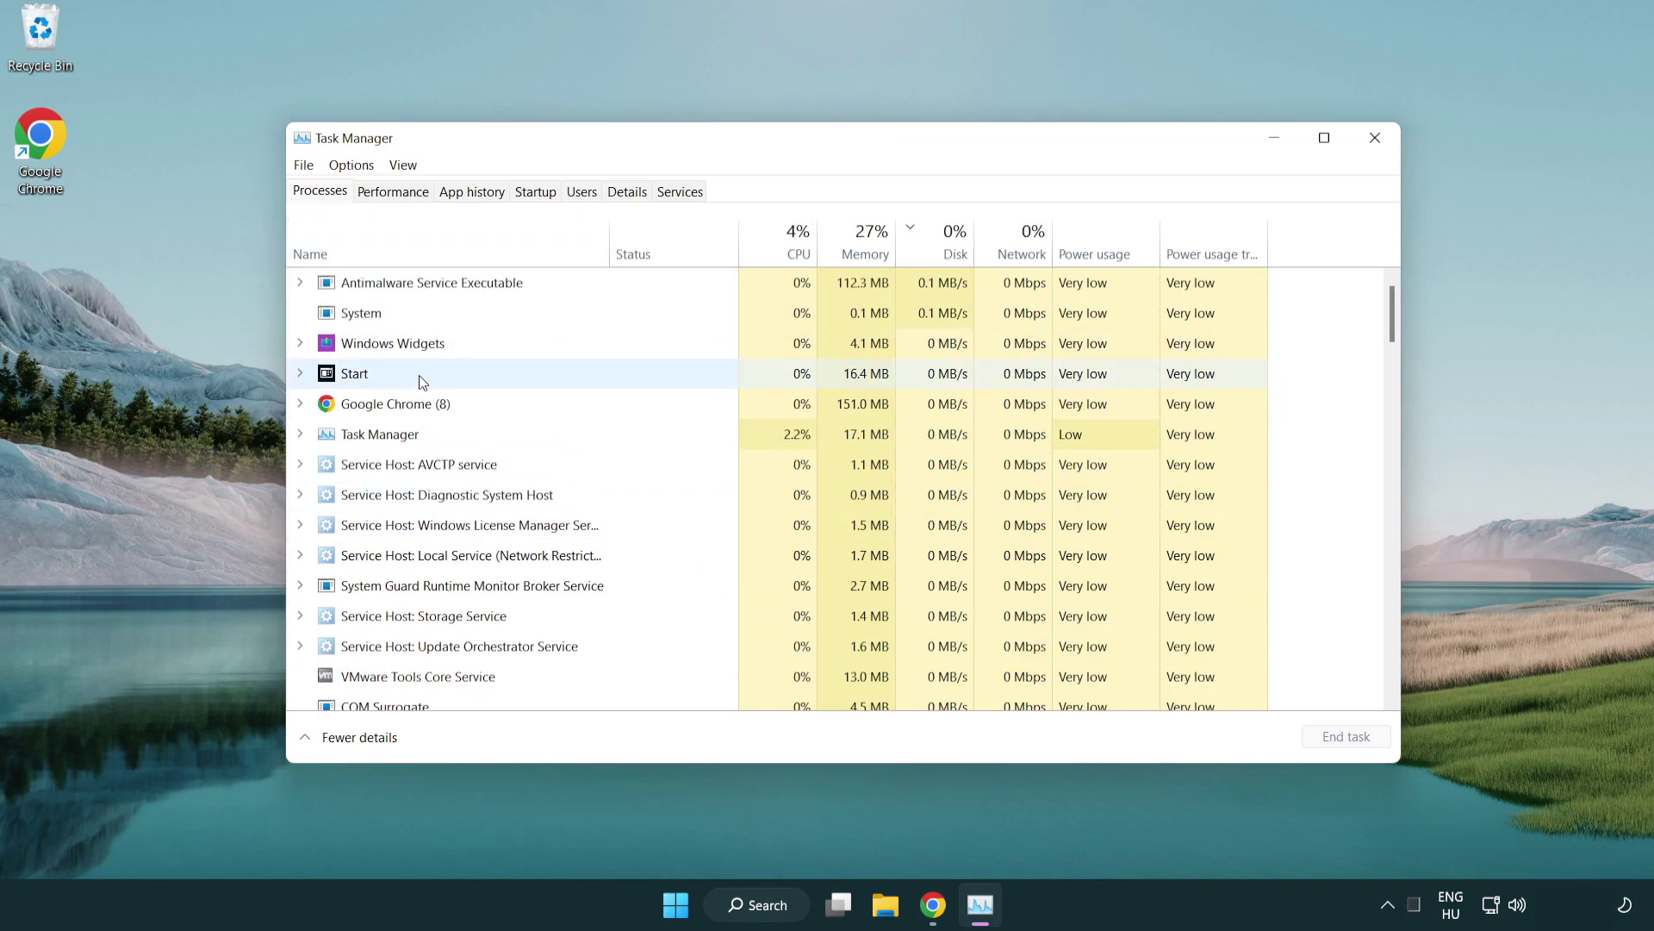
pyautogui.click(422, 405)
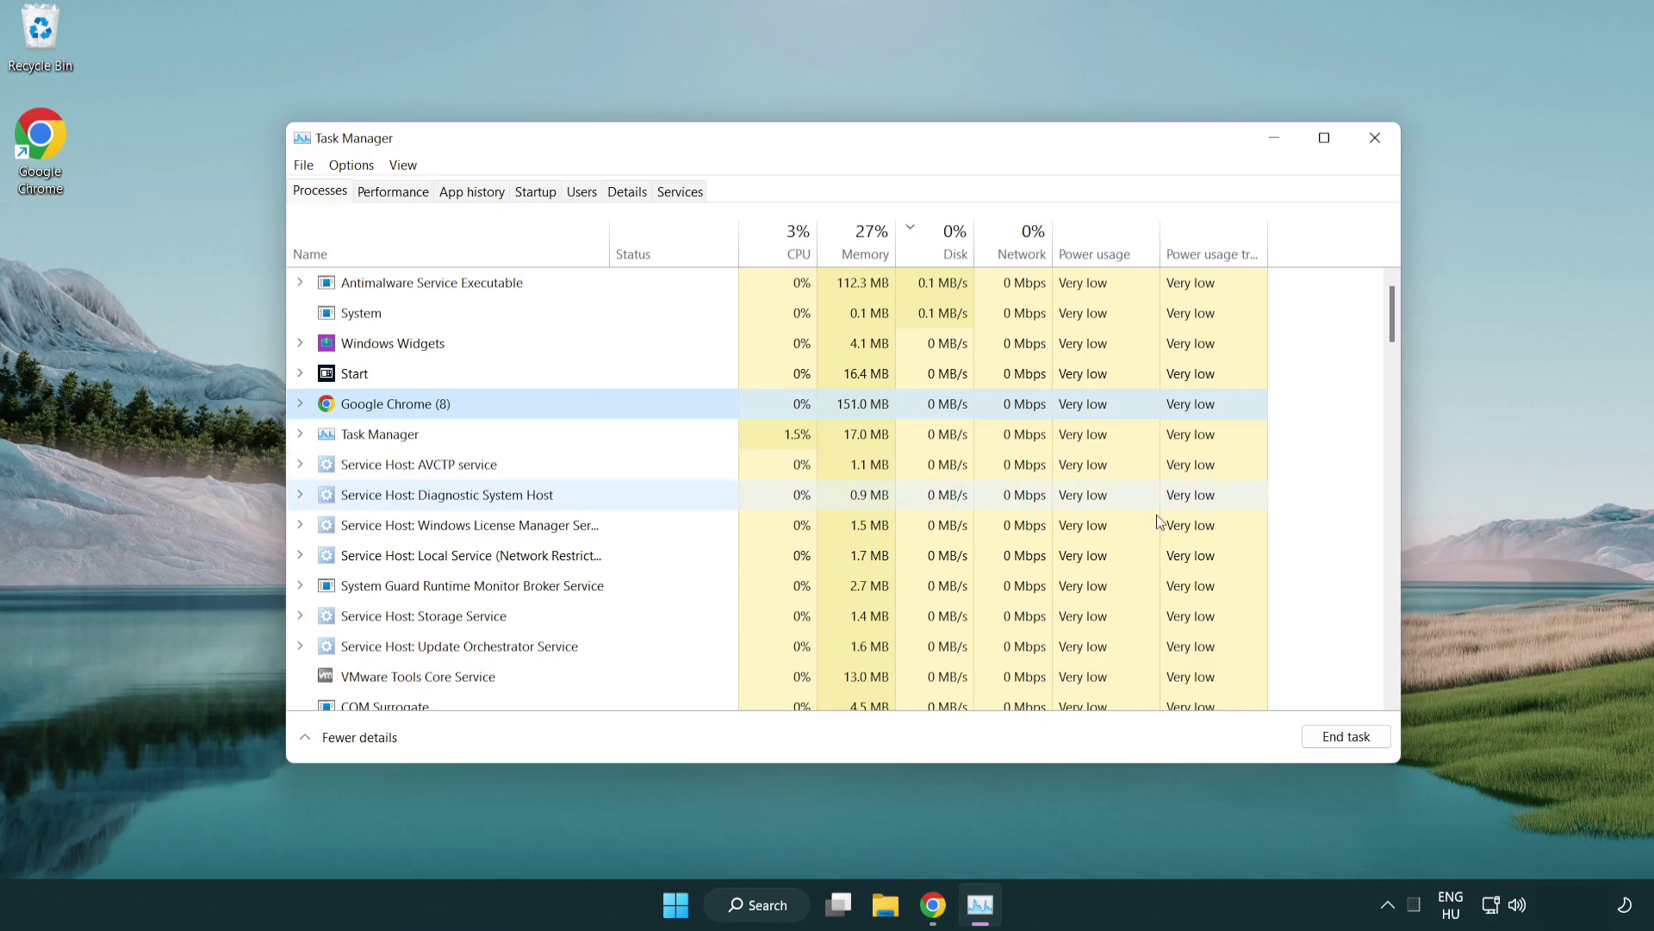
pyautogui.click(1357, 743)
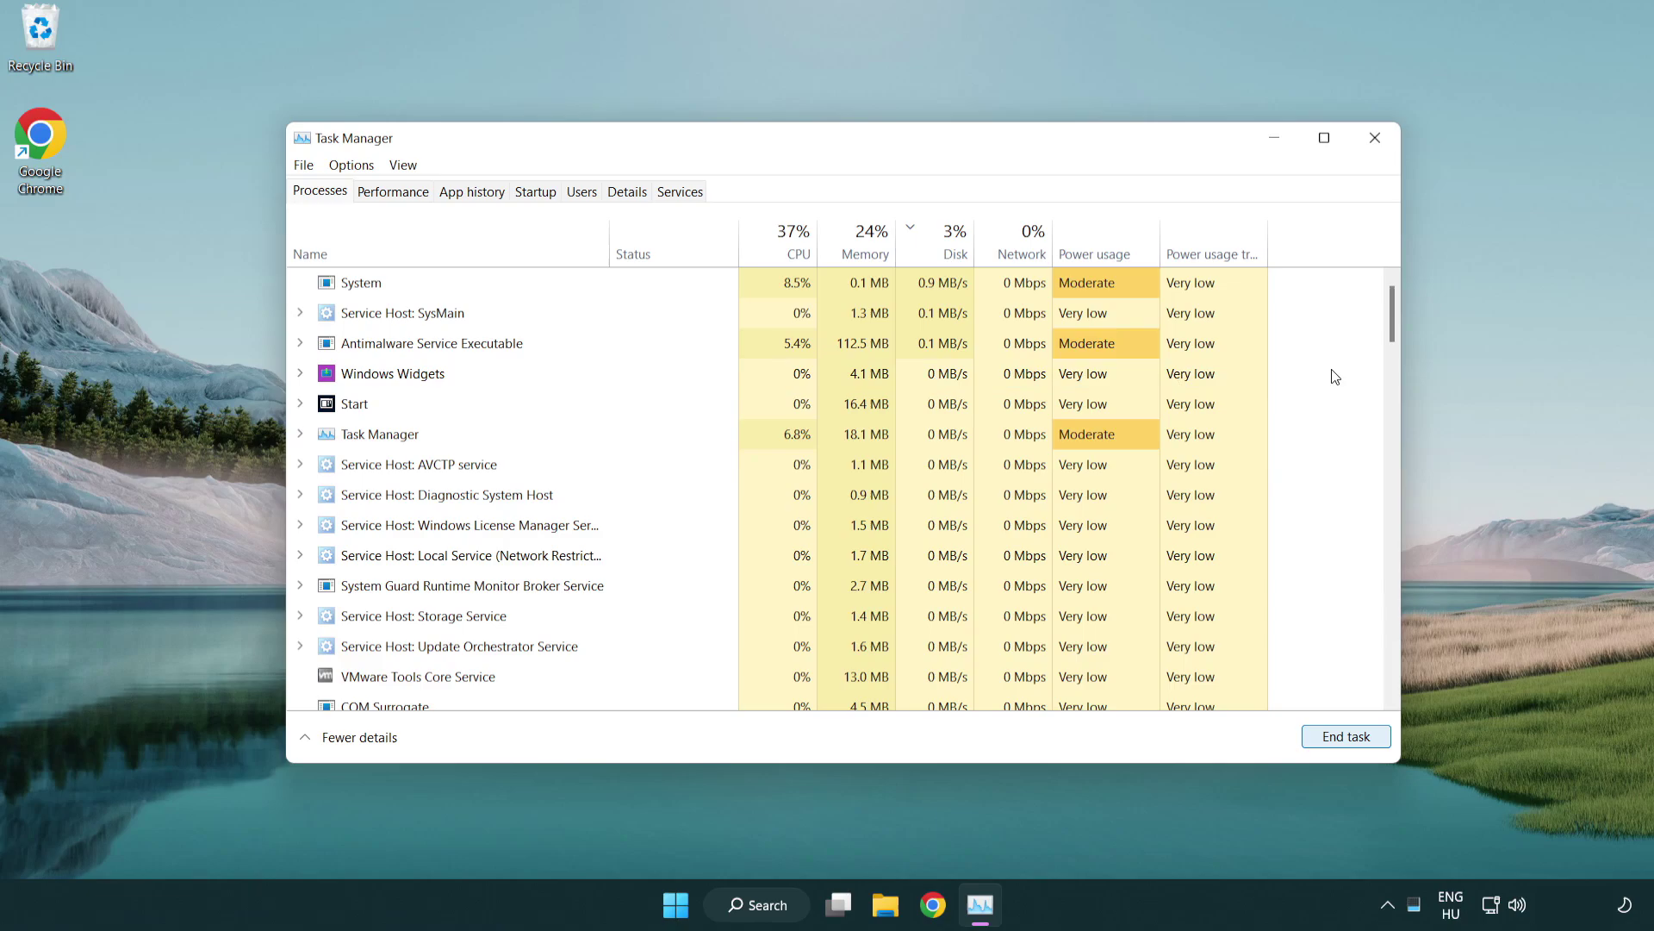
pyautogui.moveTo(1393, 333); pyautogui.dragTo(1385, 296)
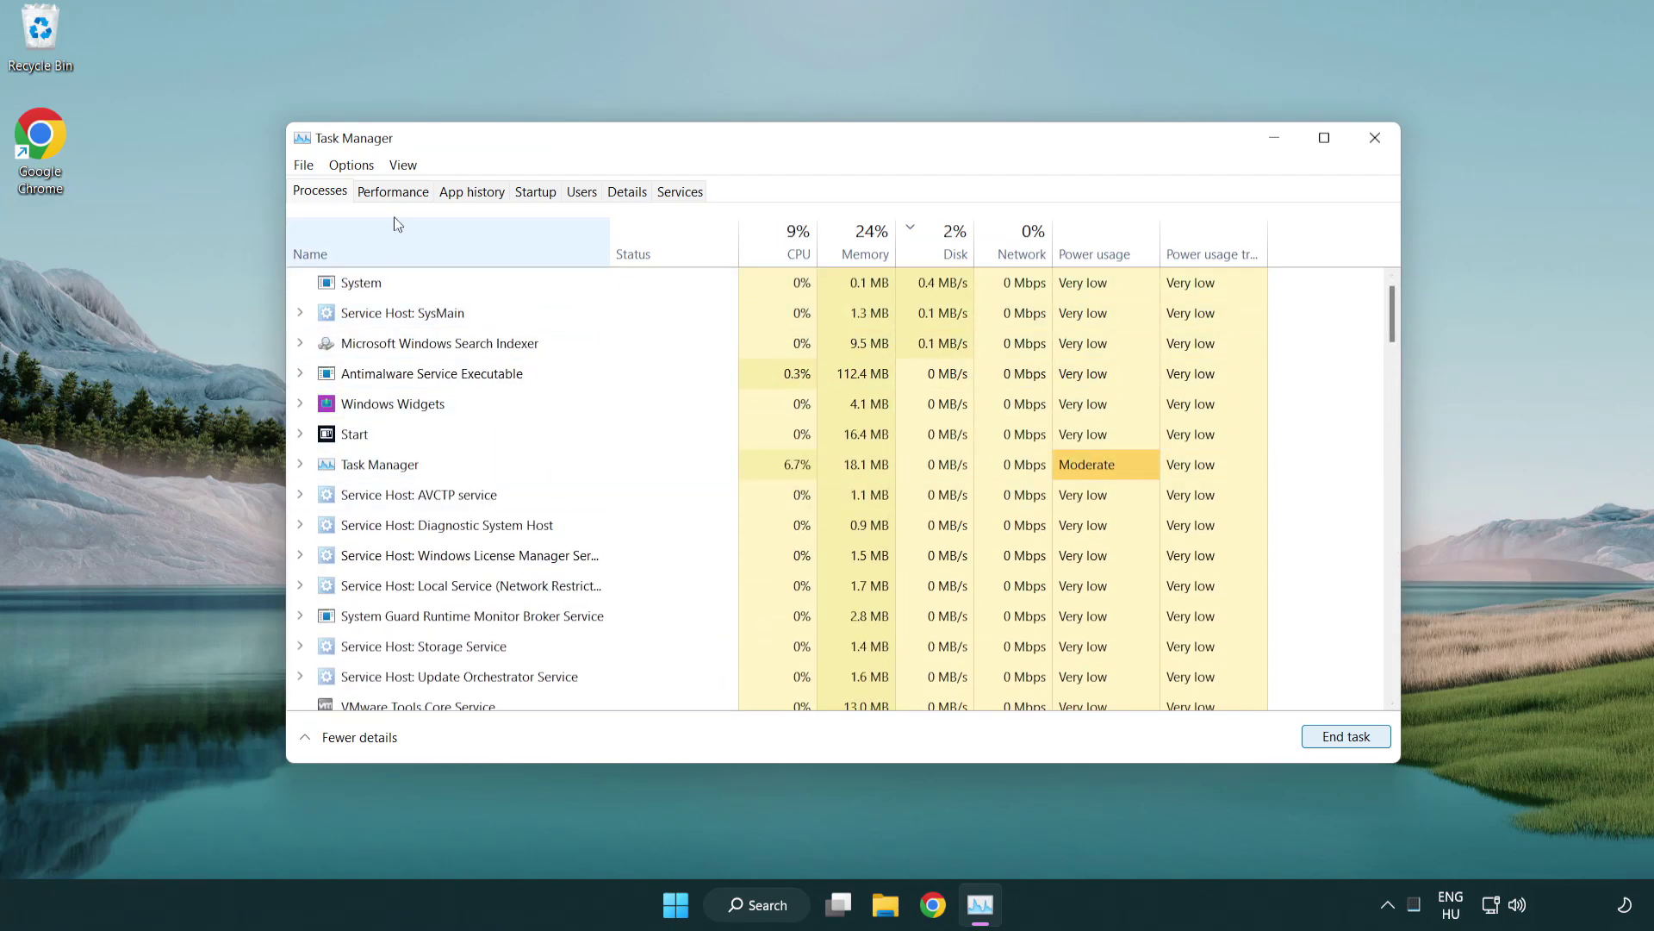
# Step: Disable Cortana, Phone Link and Terminal as startup apps
pyautogui.click(536, 192)
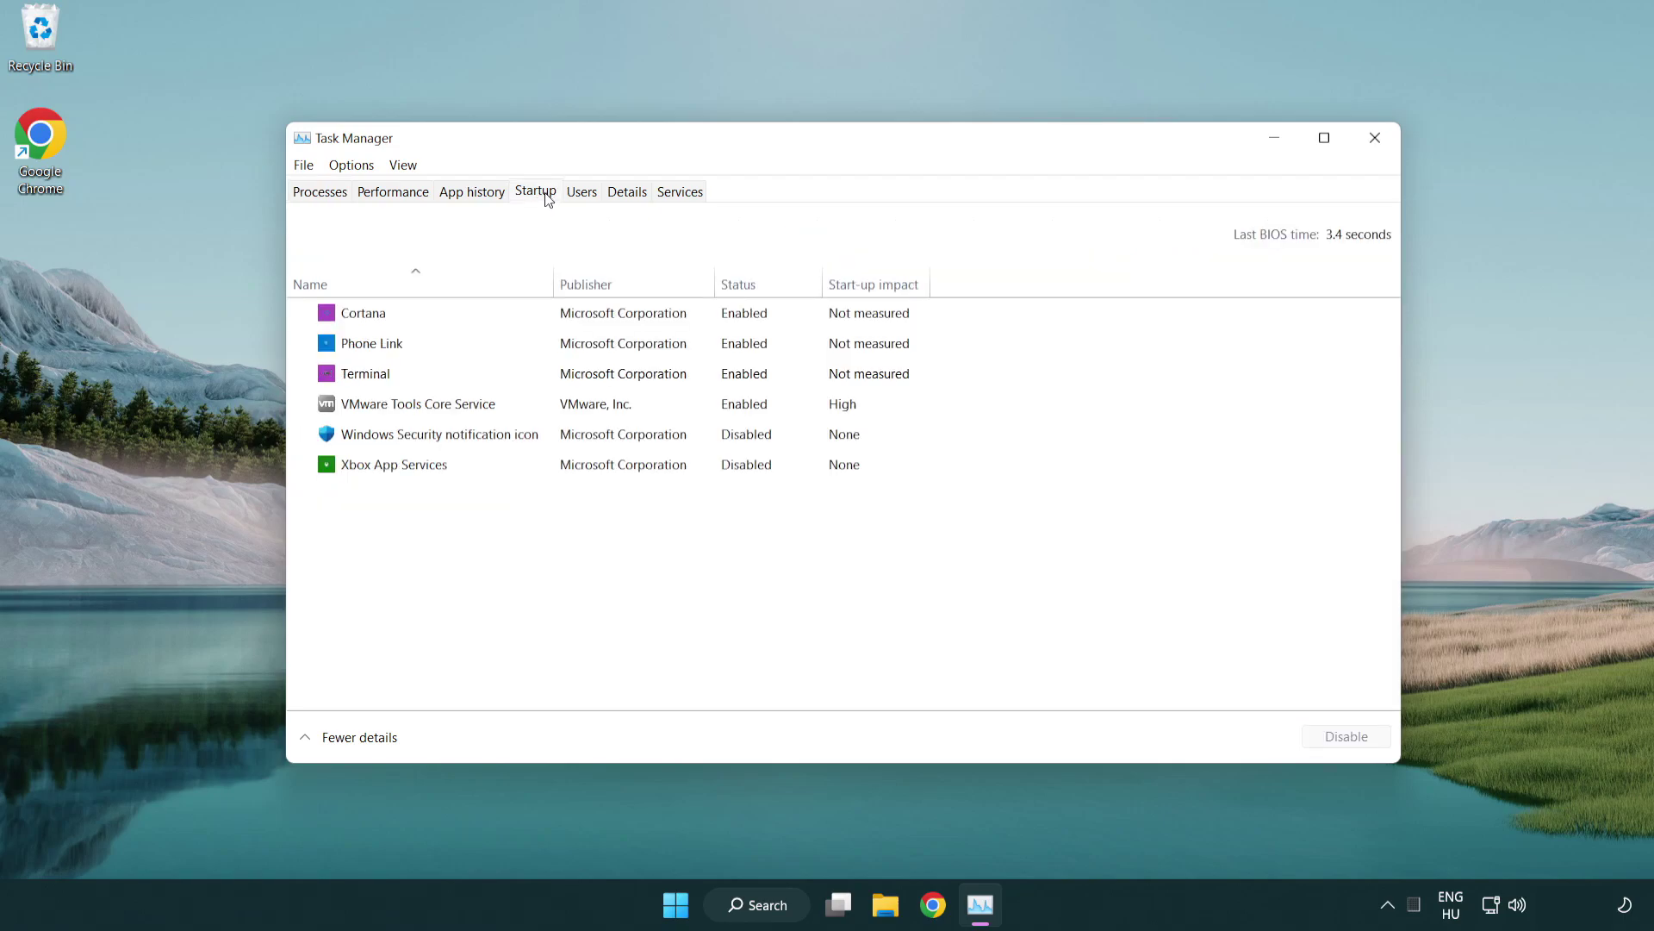
pyautogui.click(592, 320)
pyautogui.click(1347, 736)
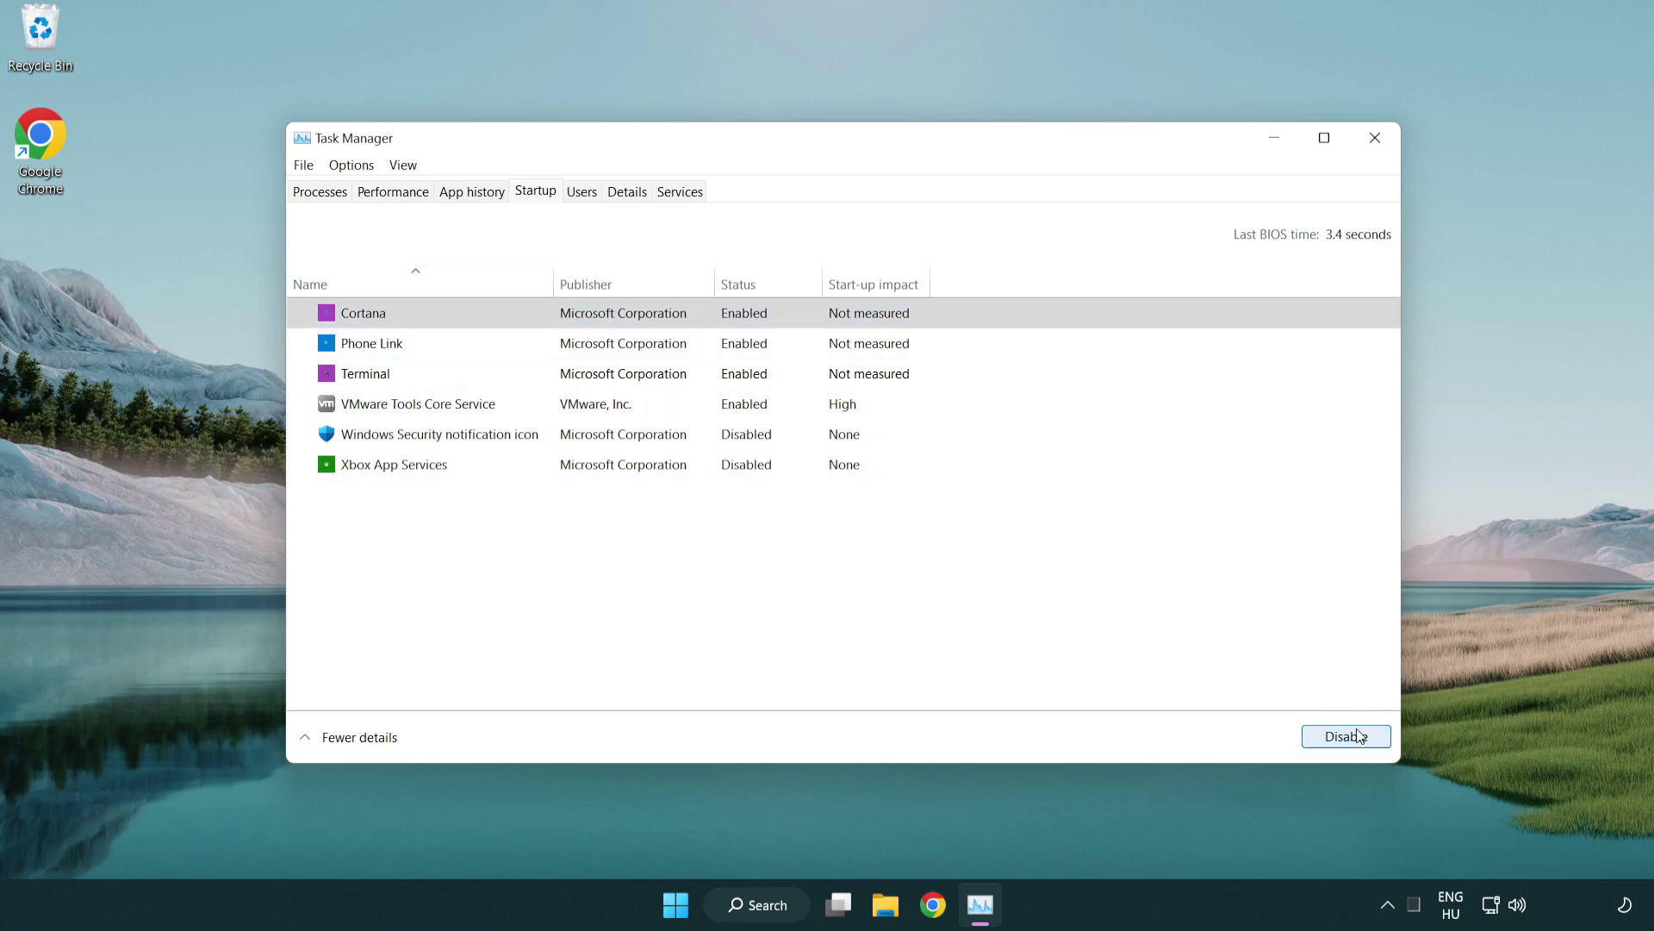
pyautogui.click(659, 344)
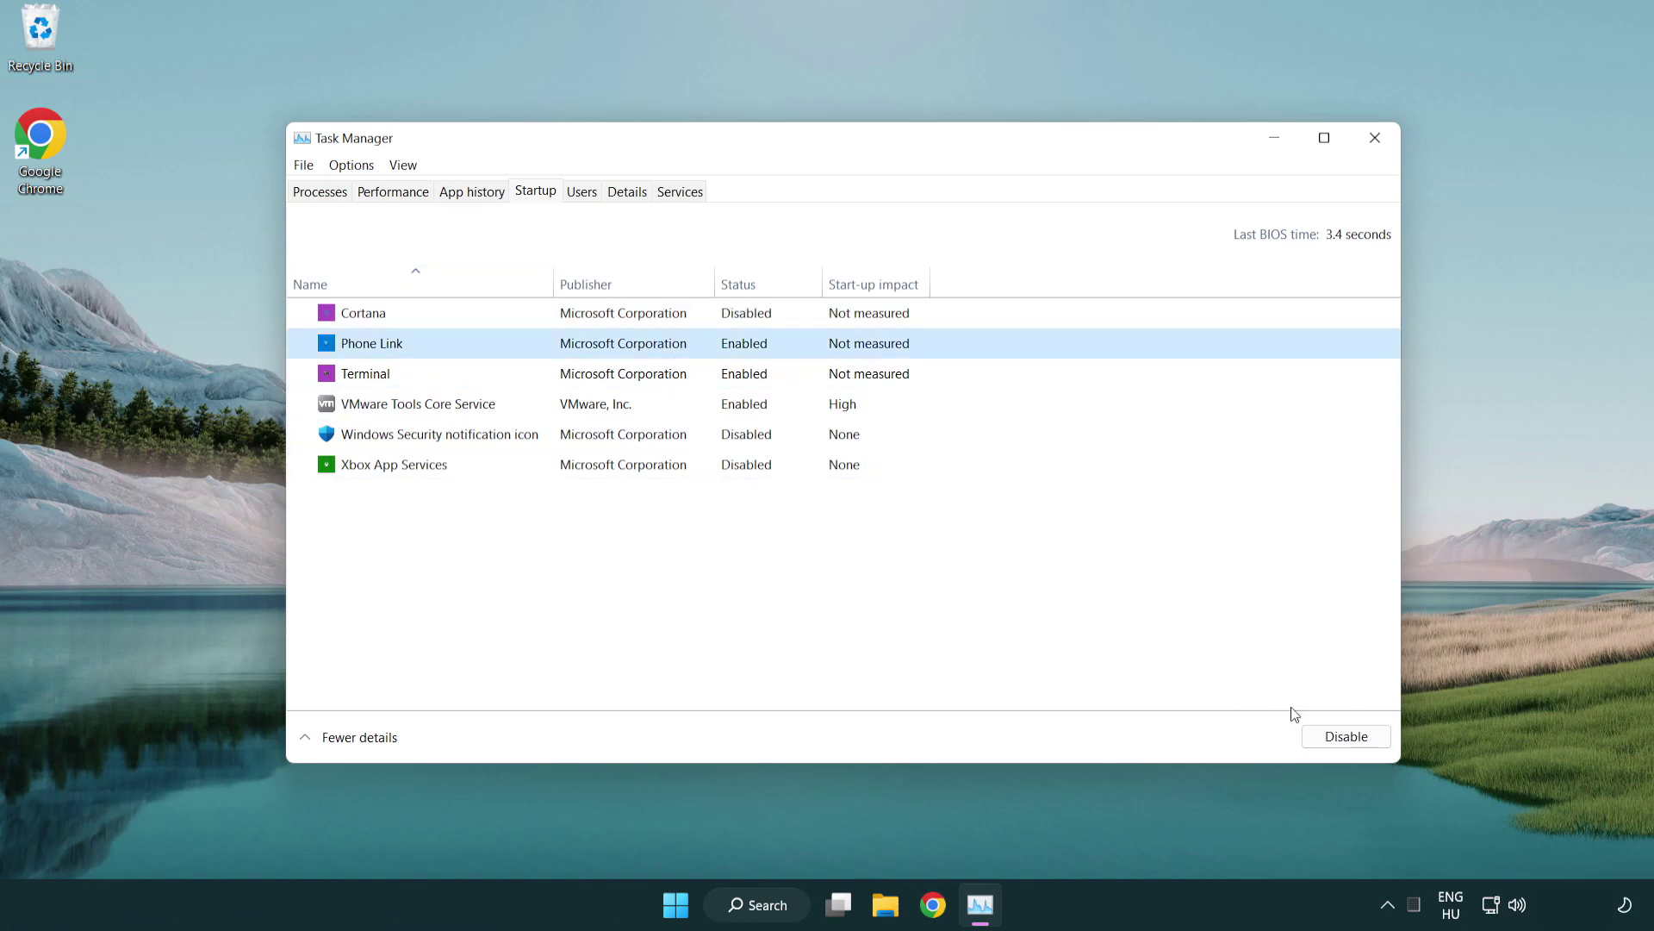
pyautogui.click(1344, 736)
pyautogui.click(565, 379)
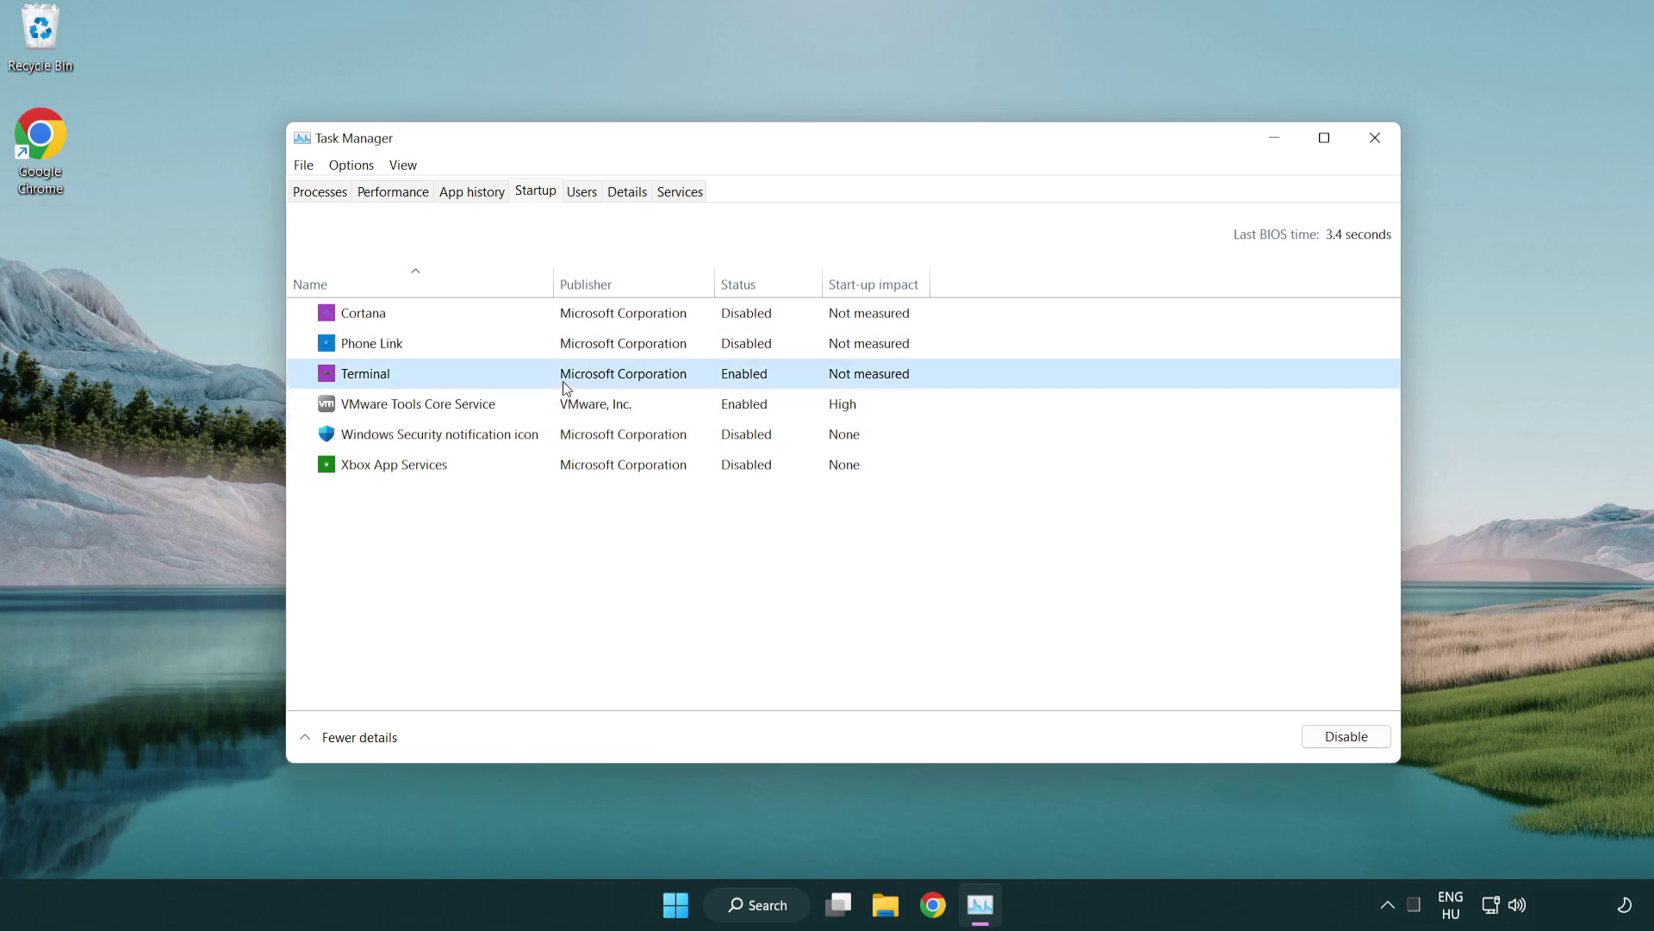
pyautogui.click(1376, 744)
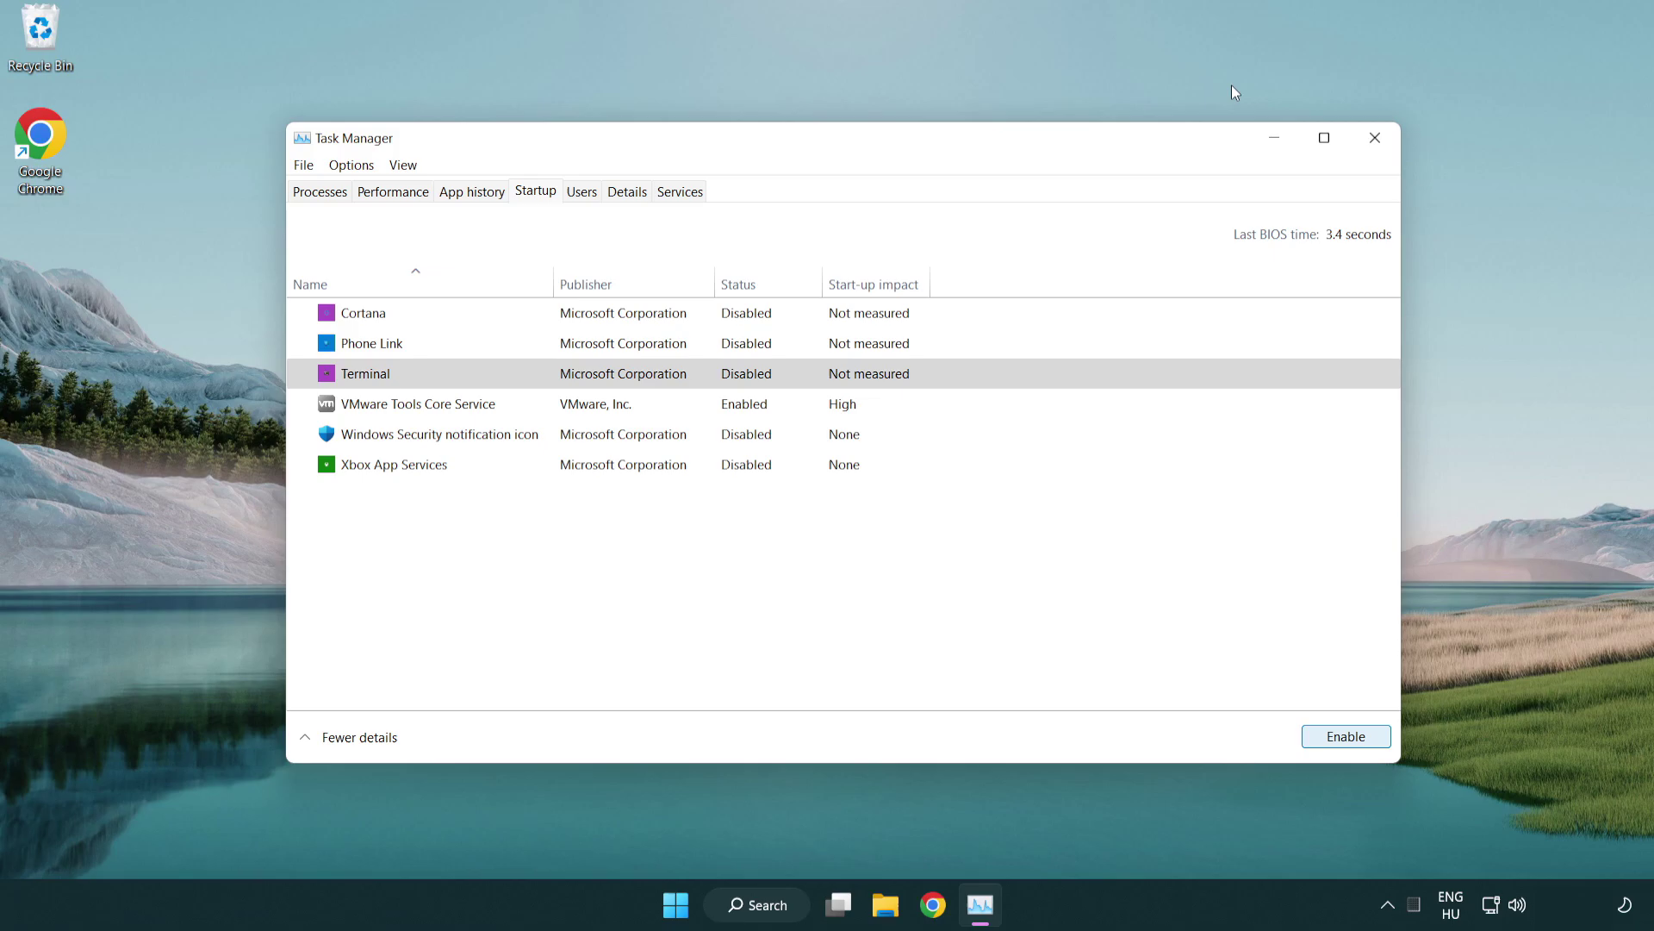
# Step: Close Task Manager and search Windows for 'update'
pyautogui.click(1375, 138)
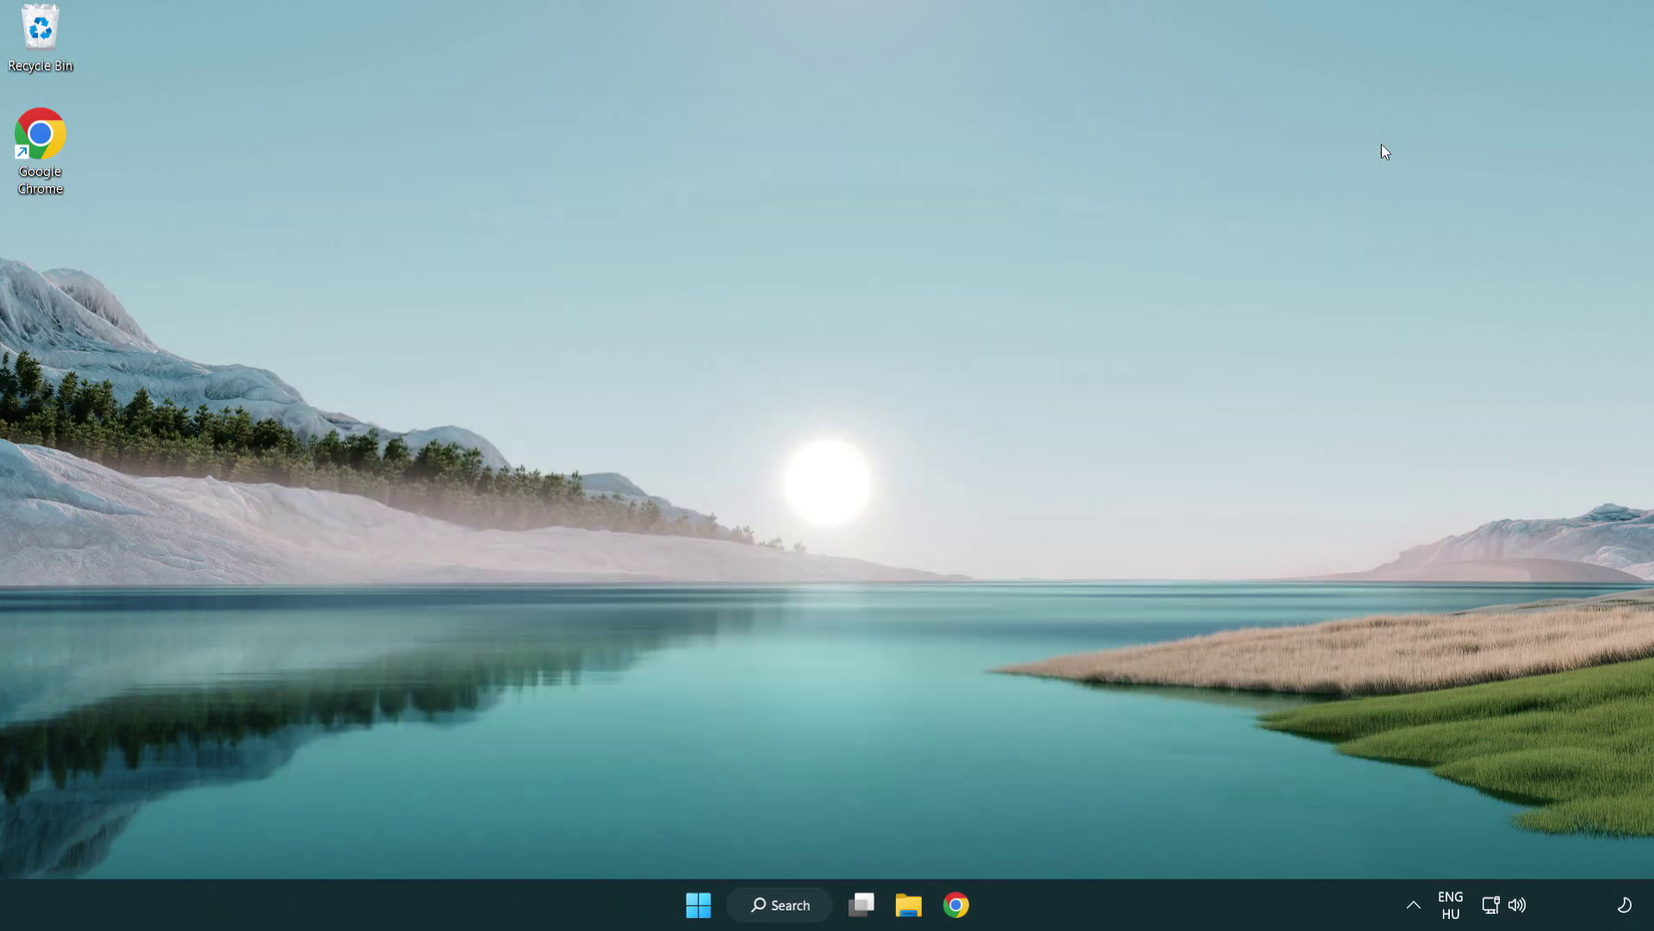
pyautogui.click(775, 905)
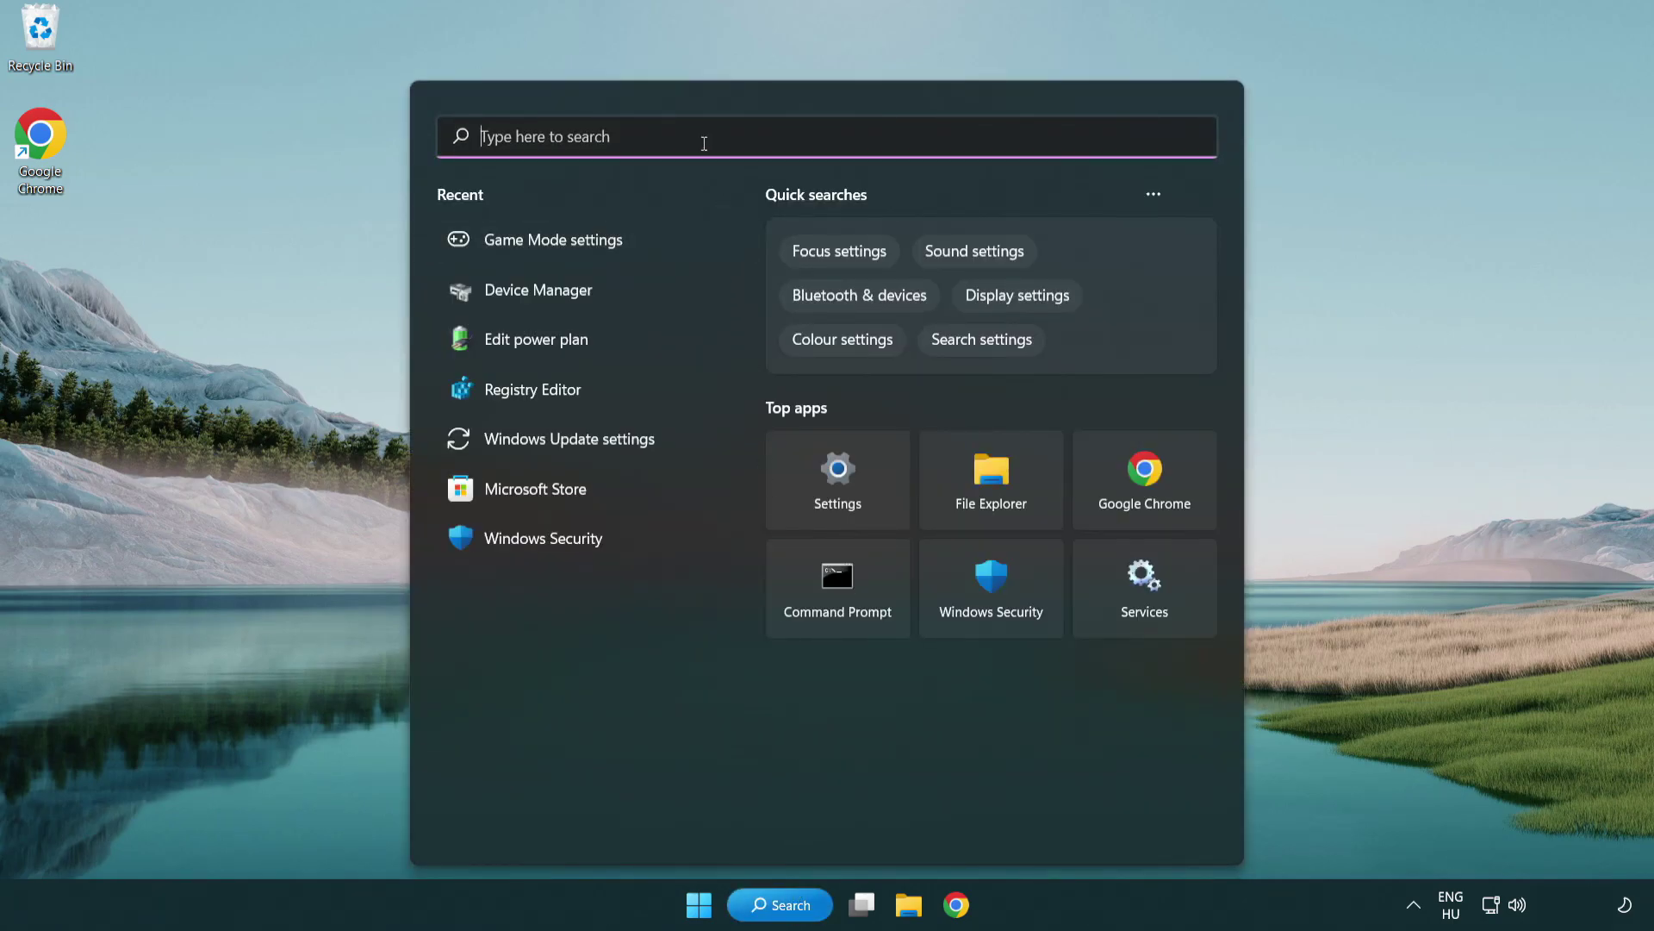
pyautogui.write('update')
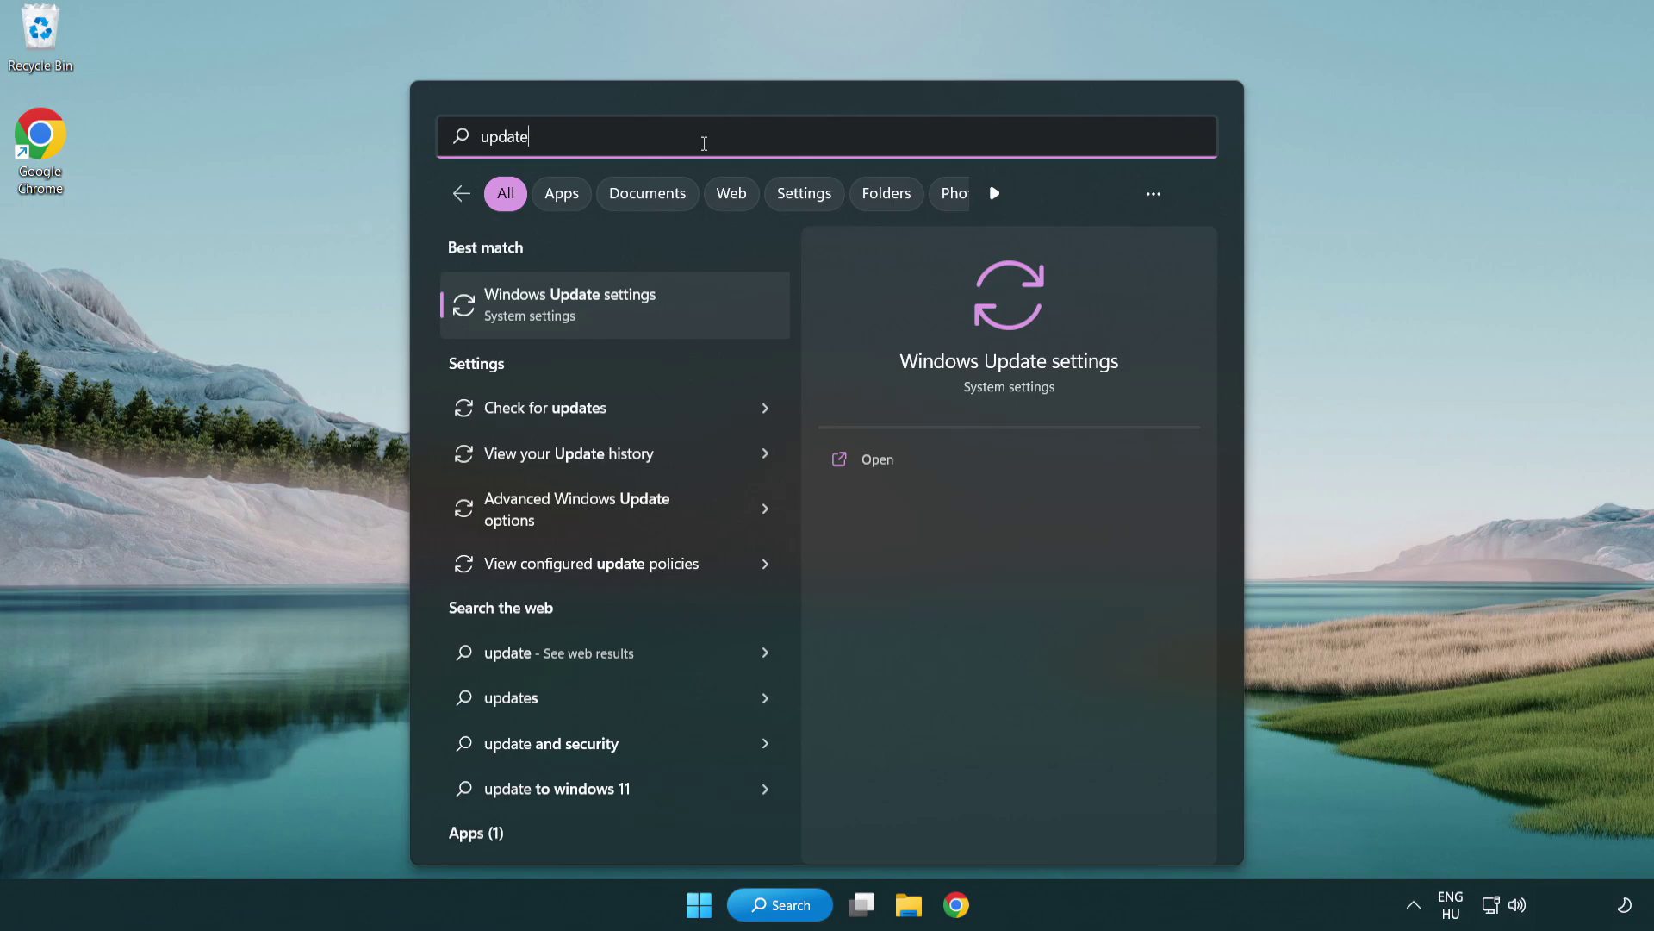
# Step: Run a Windows Update check until it reports You're up to date, then close Settings
pyautogui.click(640, 314)
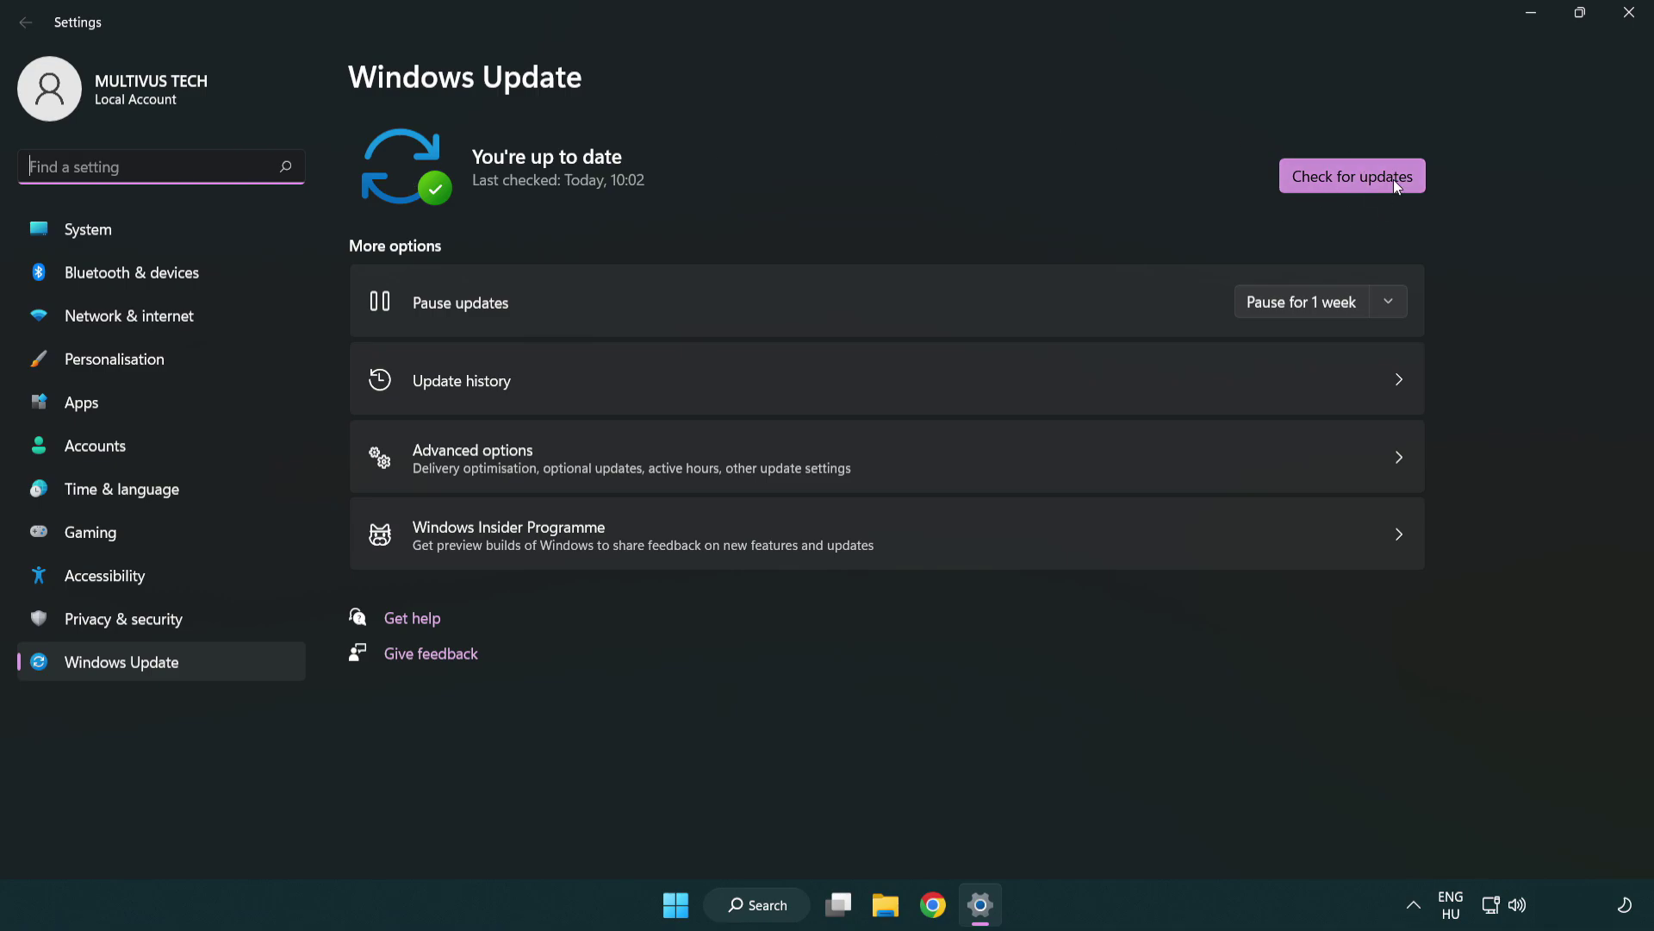
pyautogui.click(1363, 179)
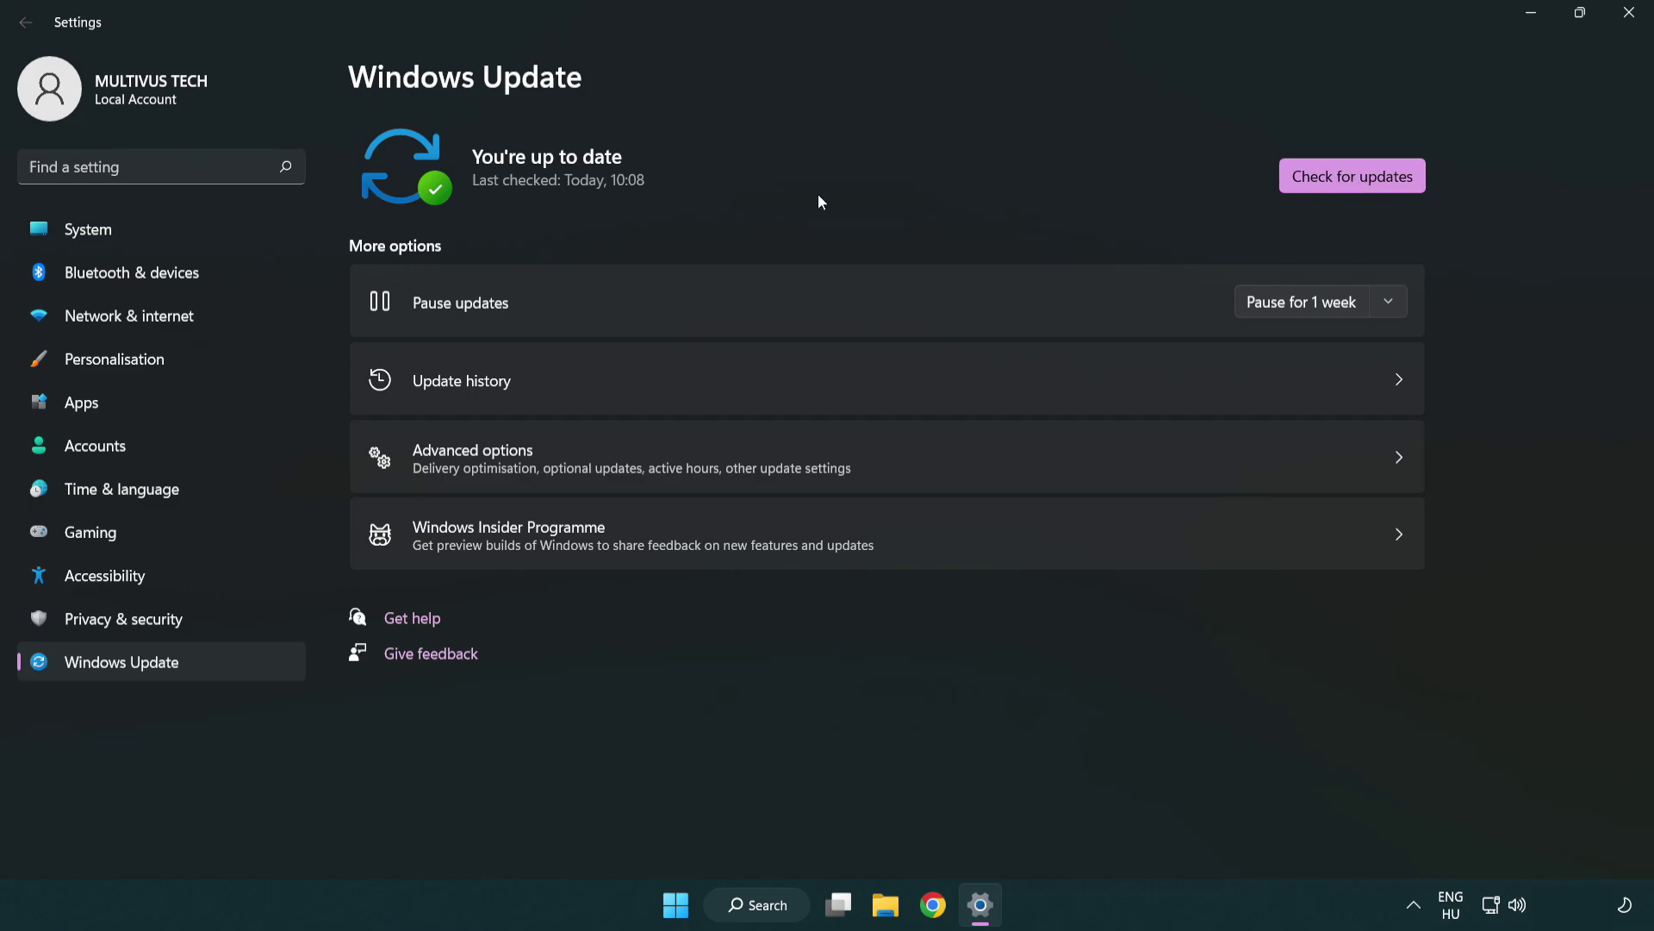
pyautogui.click(1631, 25)
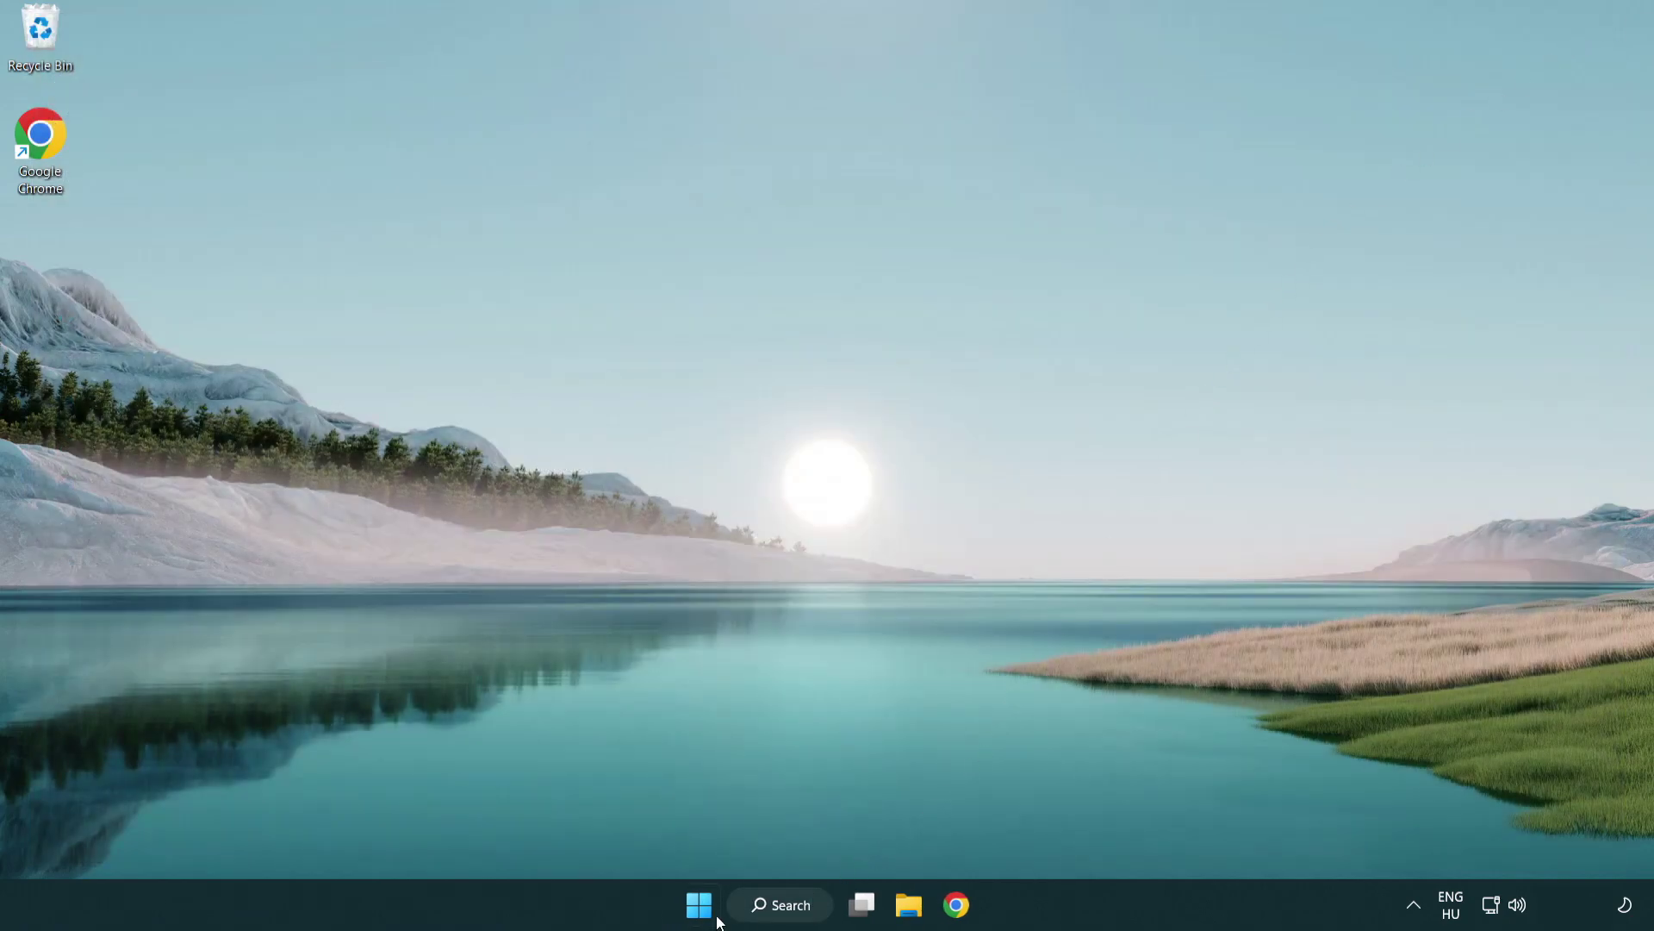
# Step: Search Windows for 'regedit' to bring up Registry Editor
pyautogui.click(780, 907)
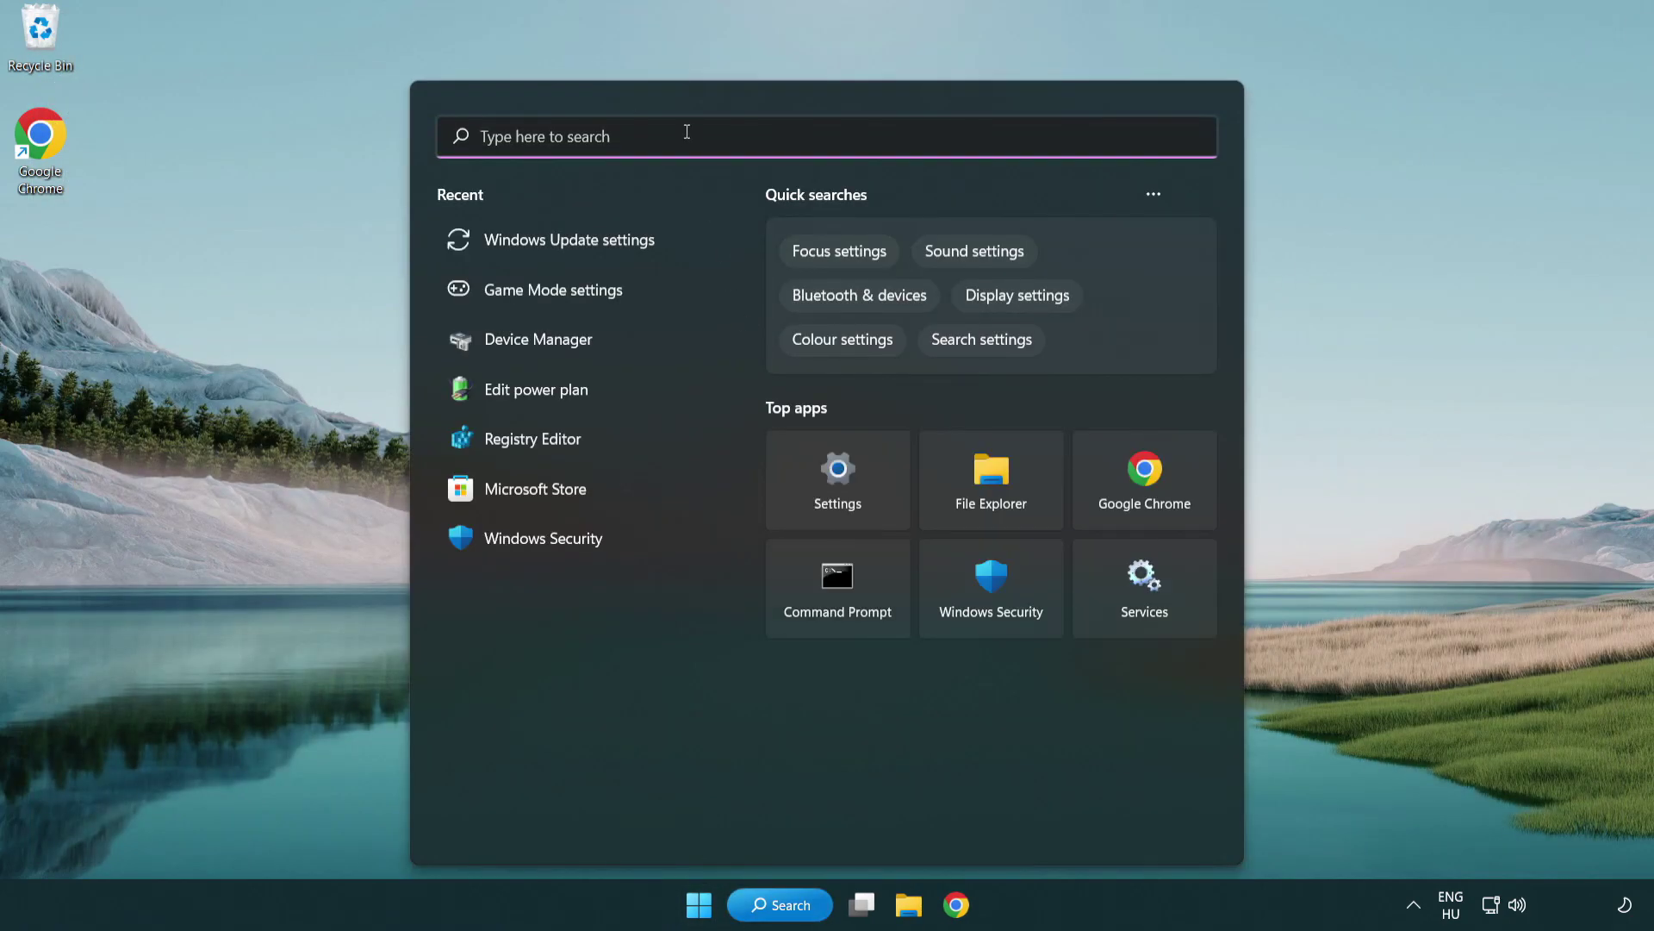
pyautogui.write('regedit')
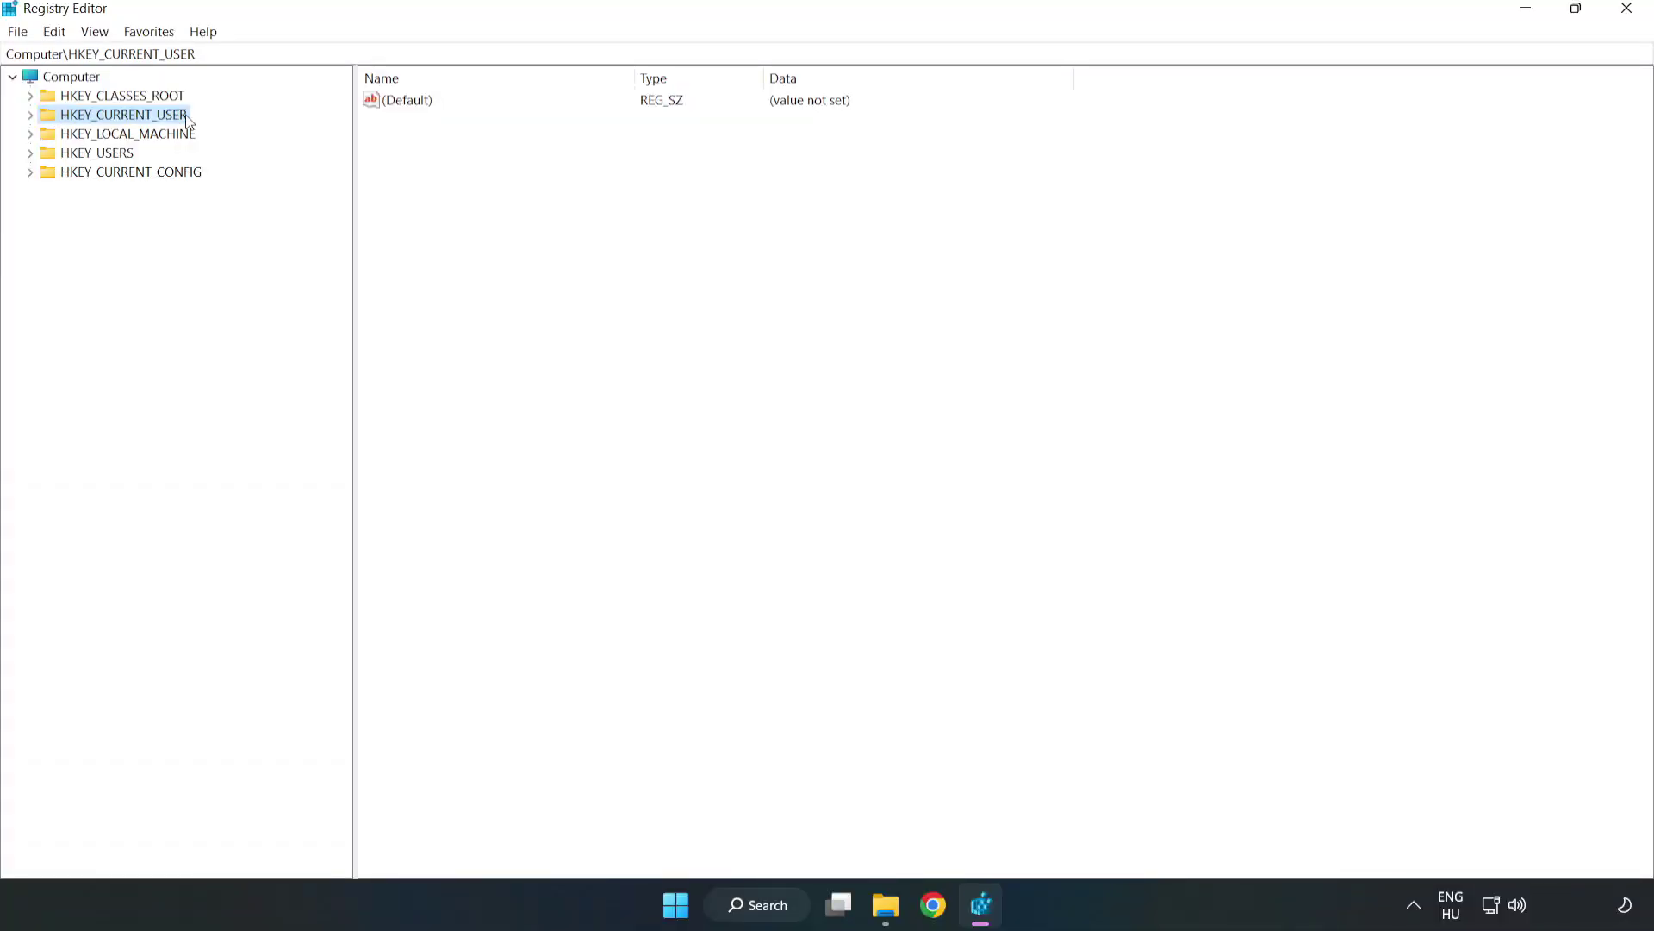
# Step: Change GameDVR_Enabled under HKEY_CURRENT_USER\System\GameConfigStore from 1 to 0
pyautogui.click(31, 115)
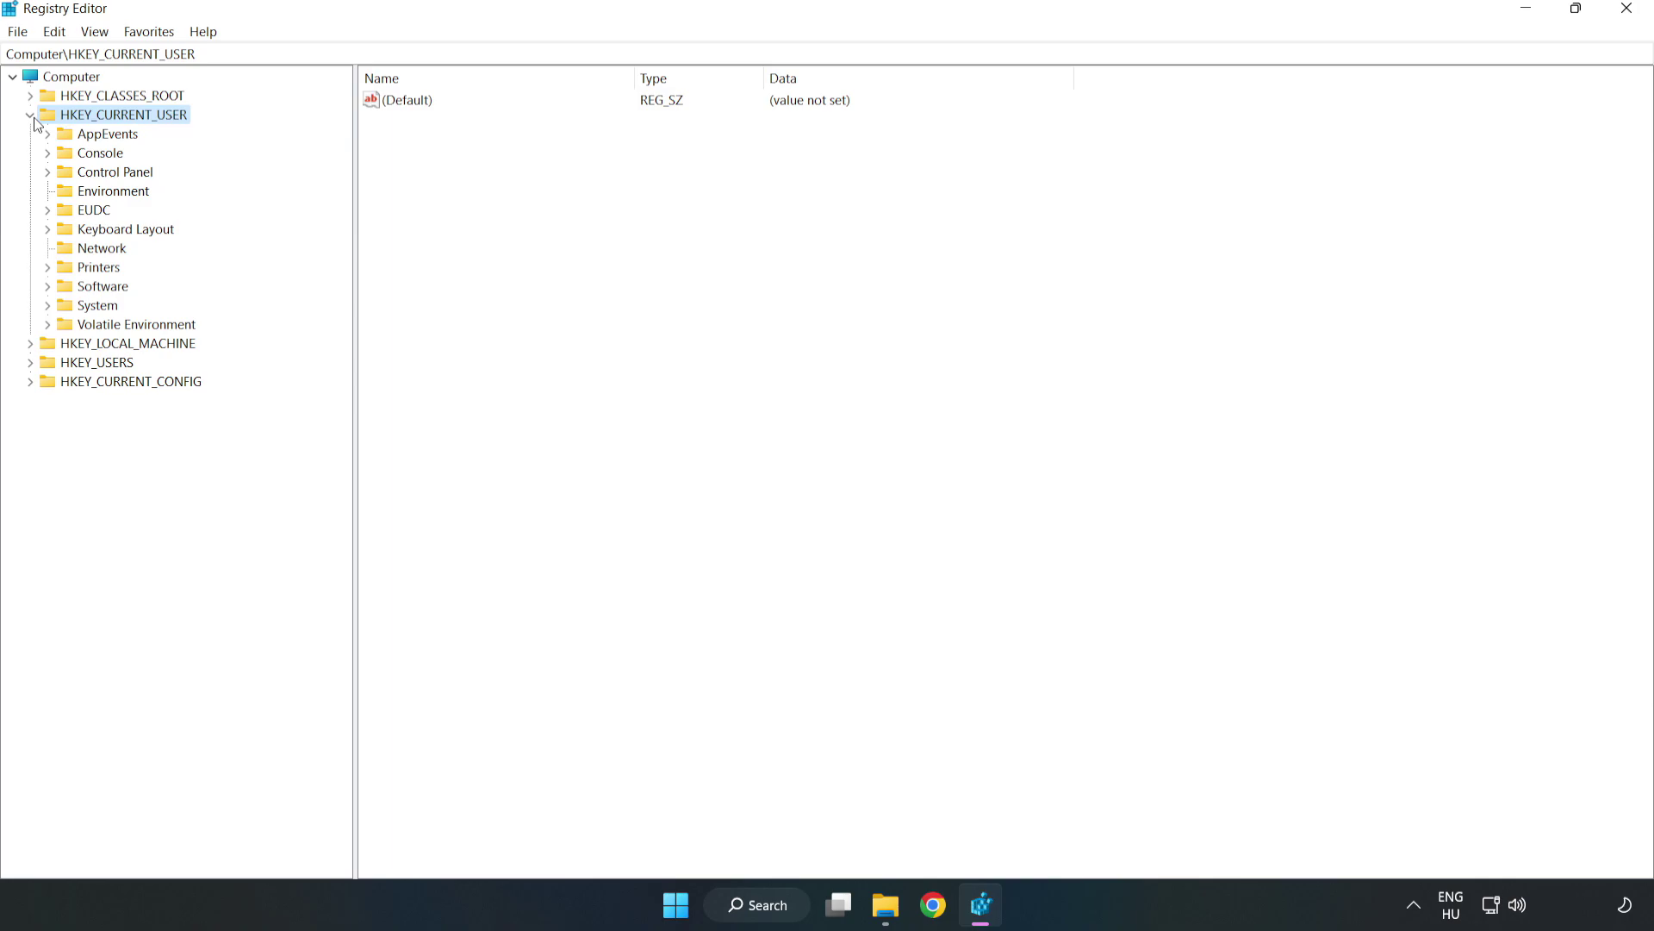
pyautogui.click(48, 306)
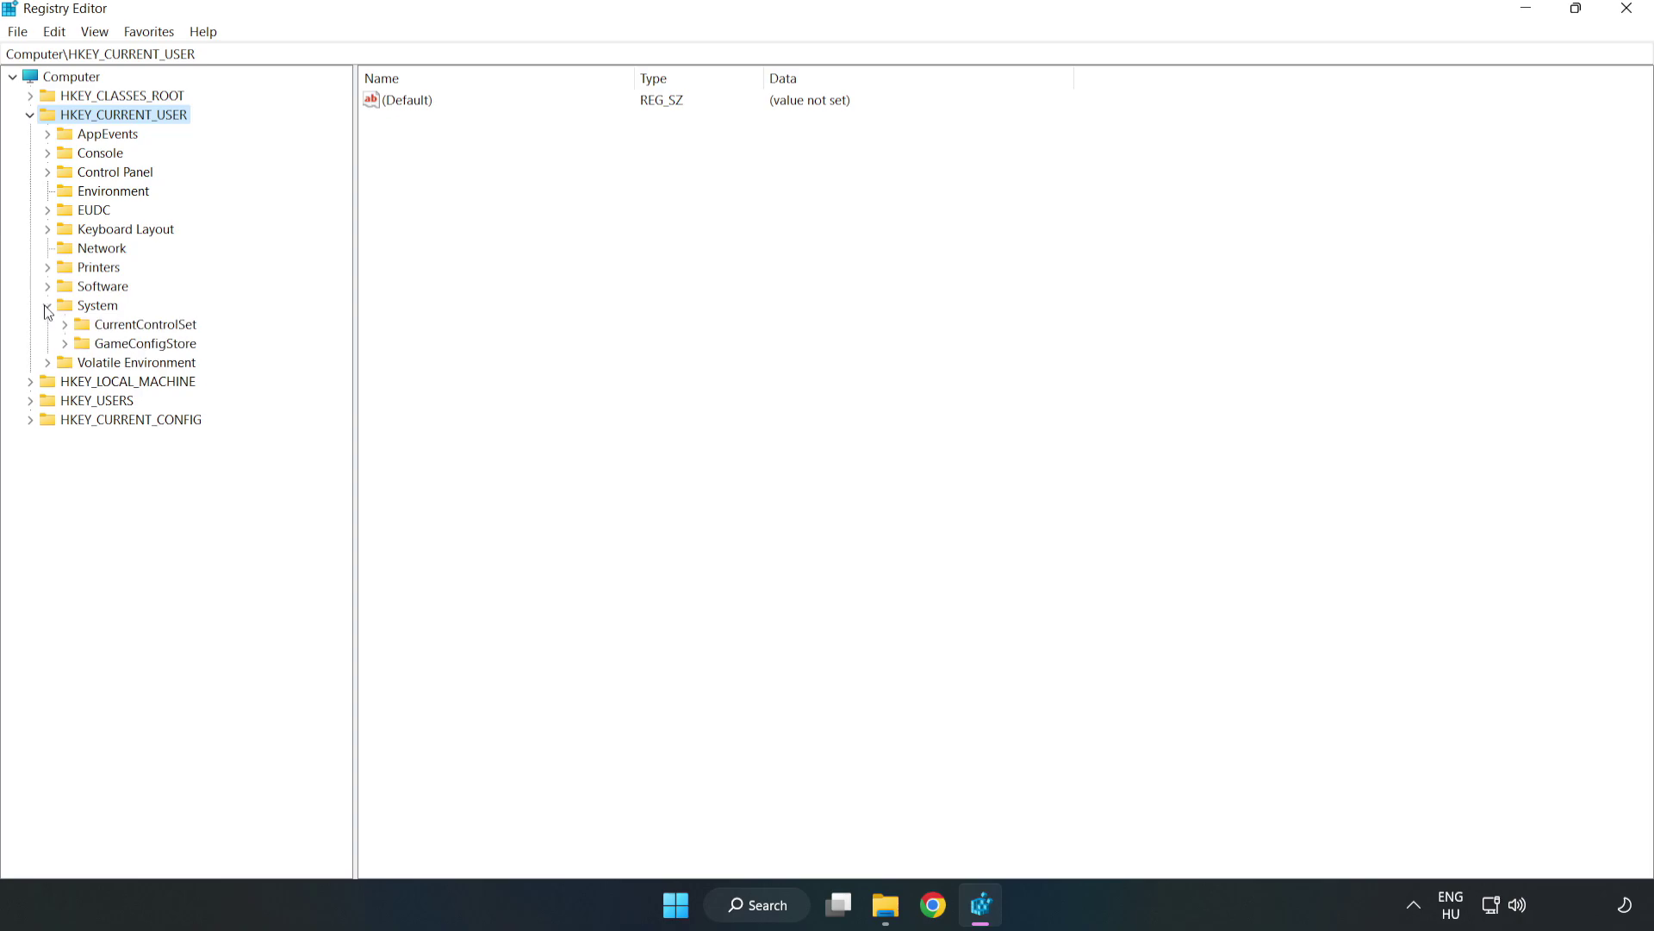
pyautogui.click(139, 348)
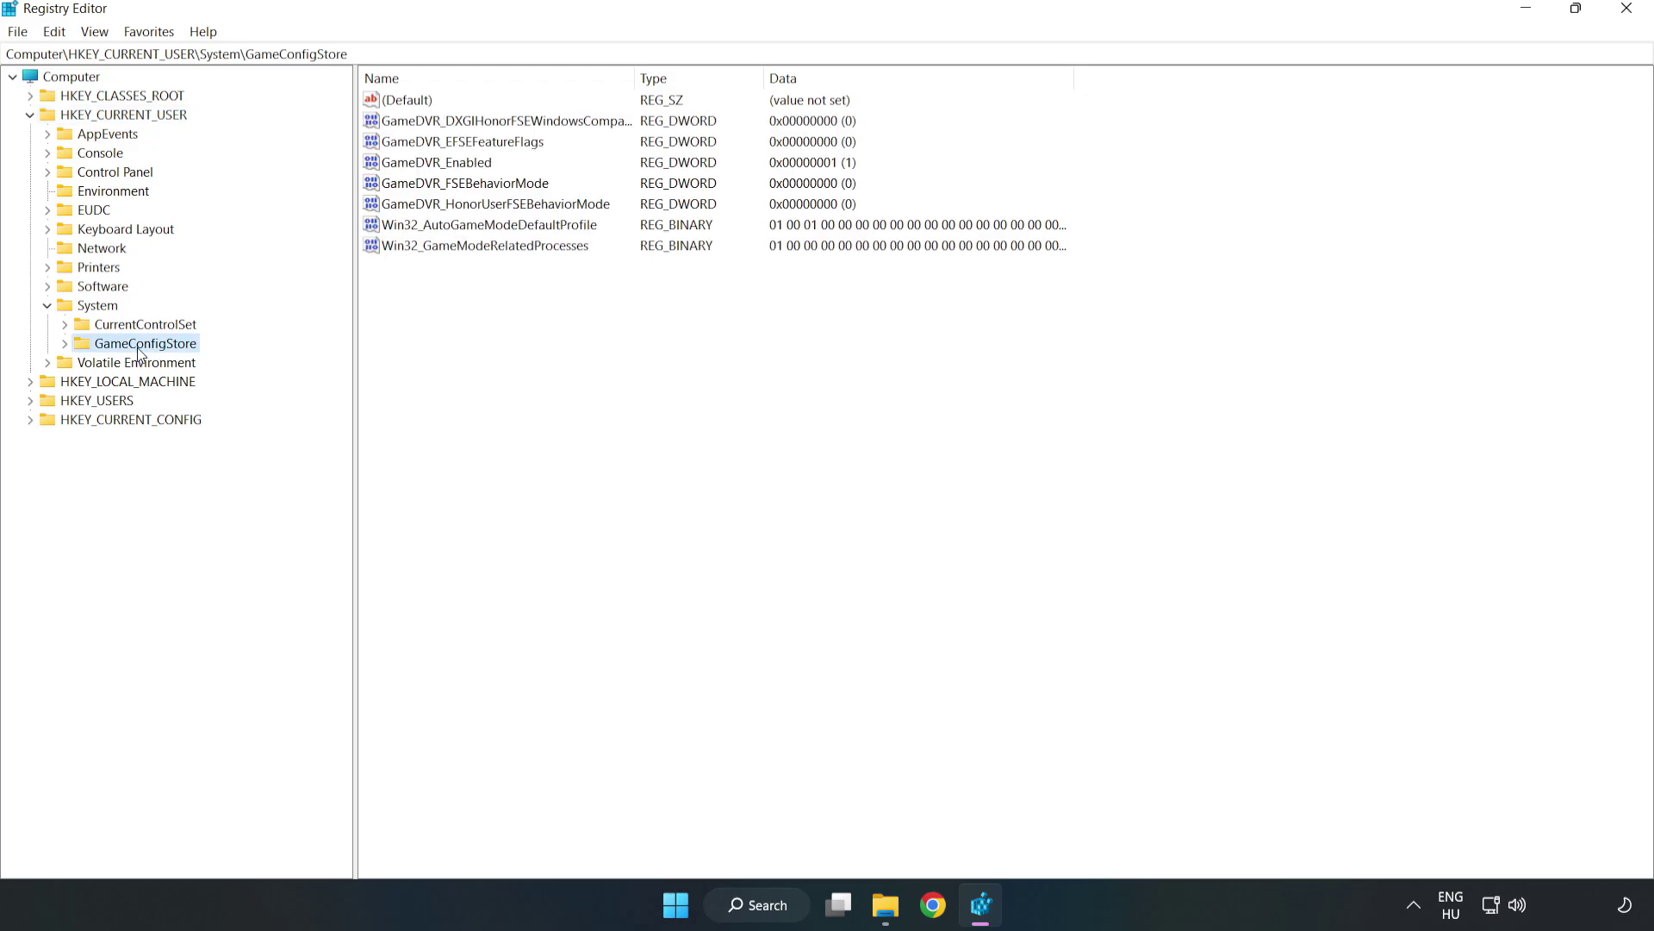
pyautogui.click(401, 169)
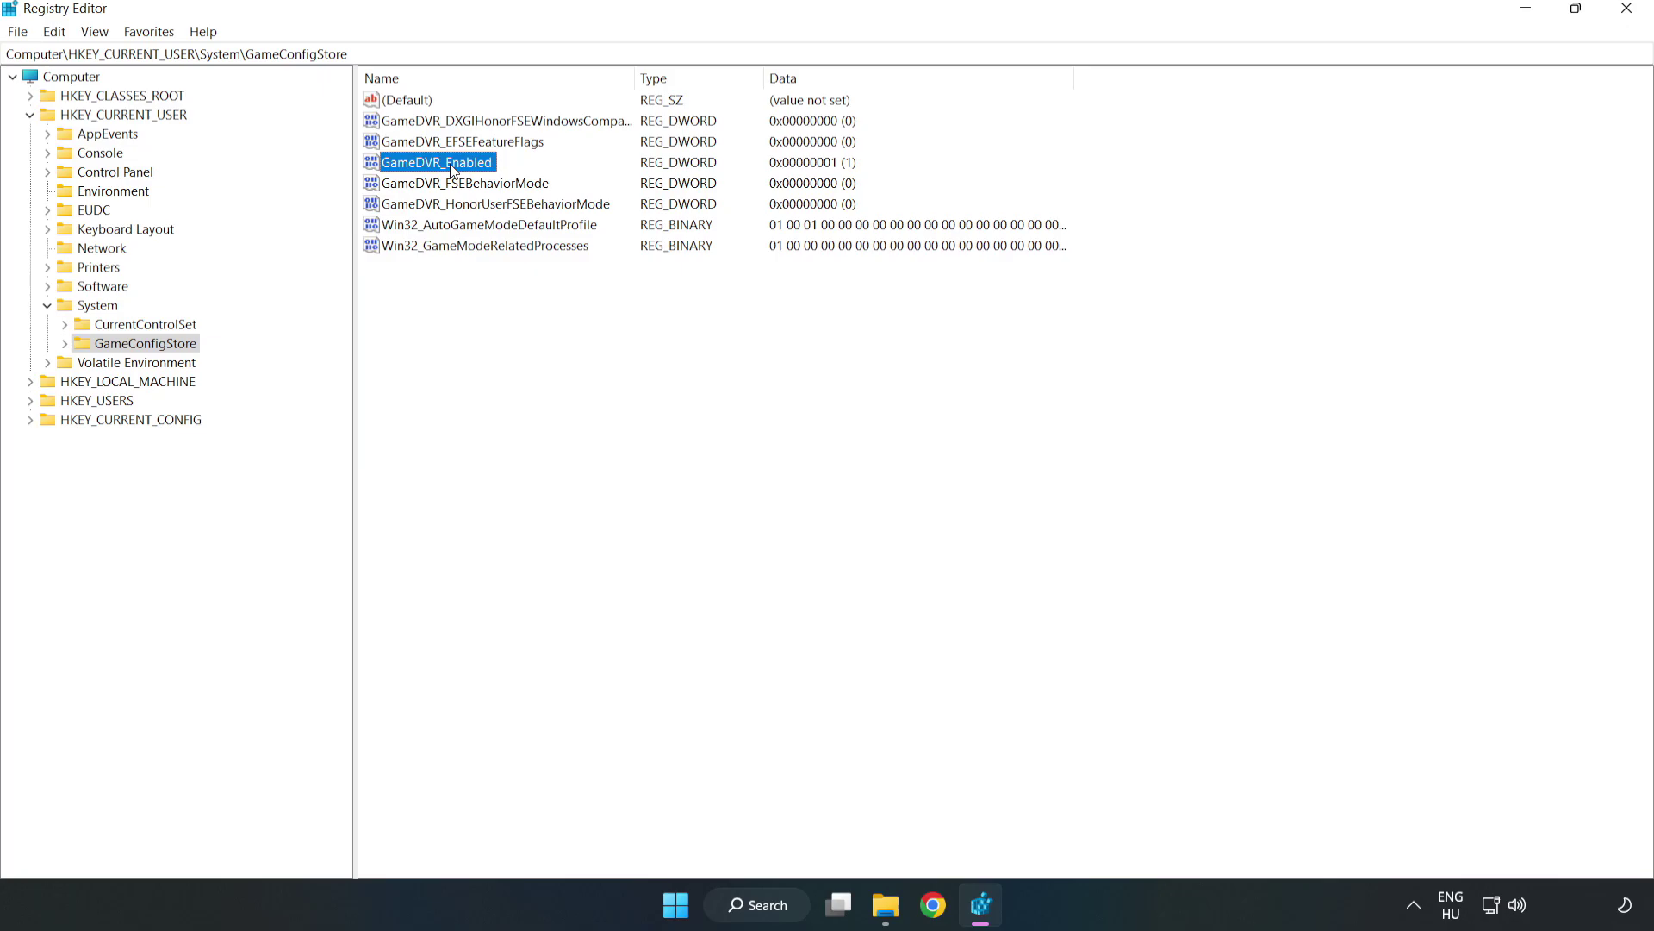
pyautogui.rightClick(451, 169)
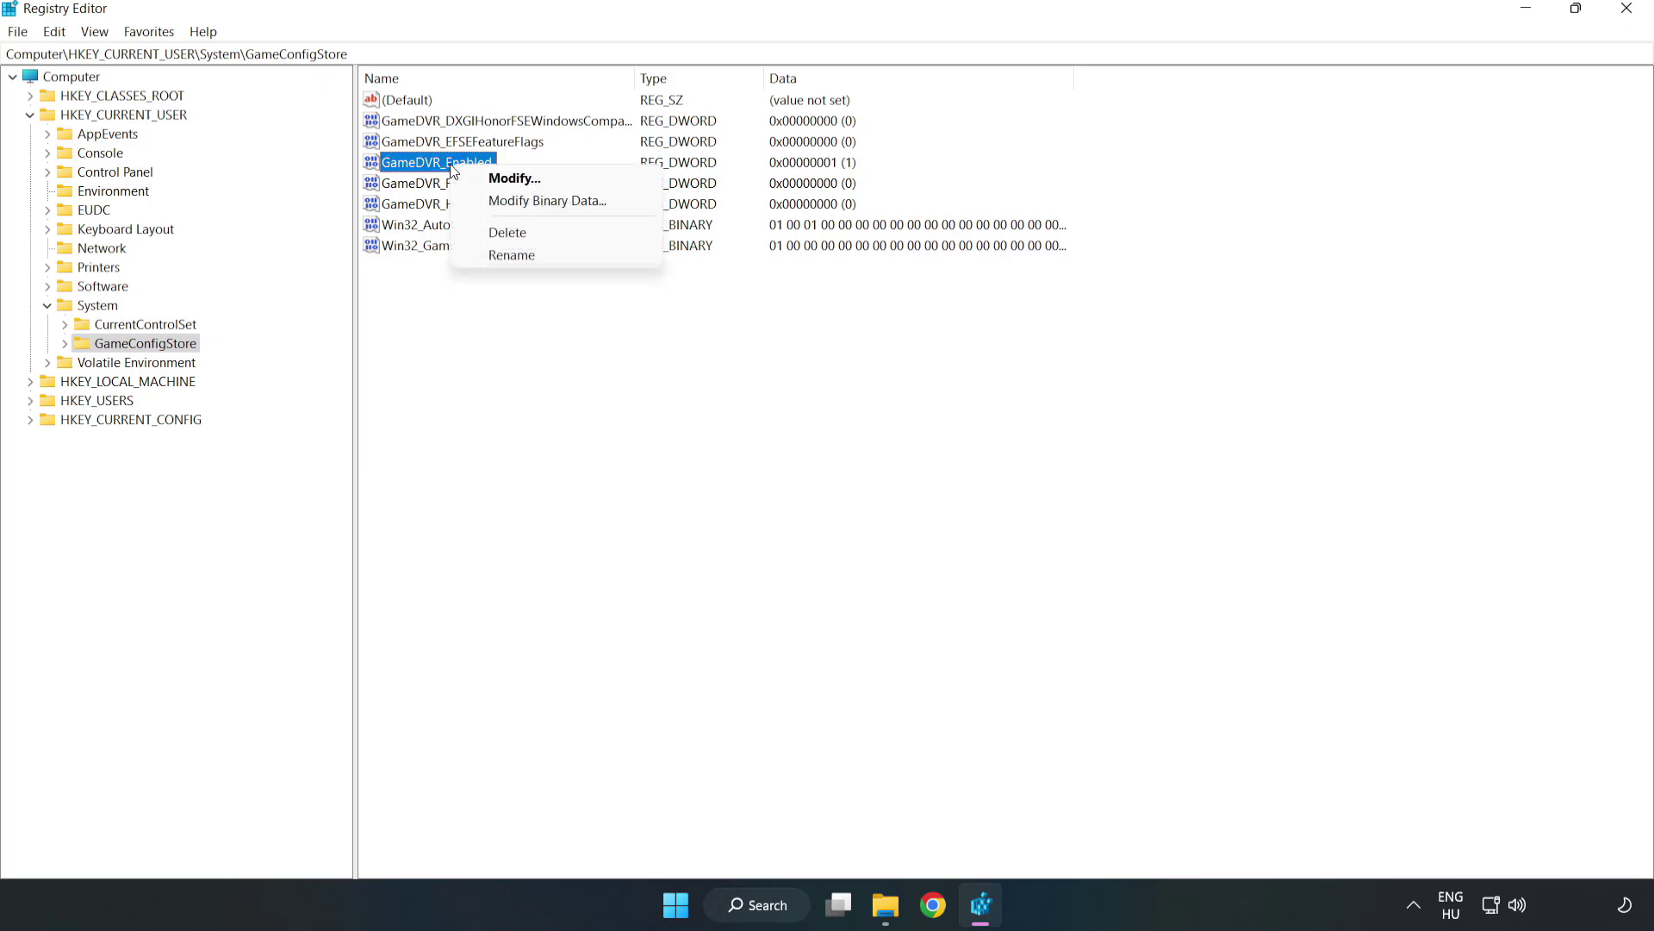
pyautogui.click(526, 180)
pyautogui.moveTo(354, 134); pyautogui.dragTo(927, 354)
pyautogui.click(691, 451)
pyautogui.moveTo(691, 451); pyautogui.dragTo(573, 429)
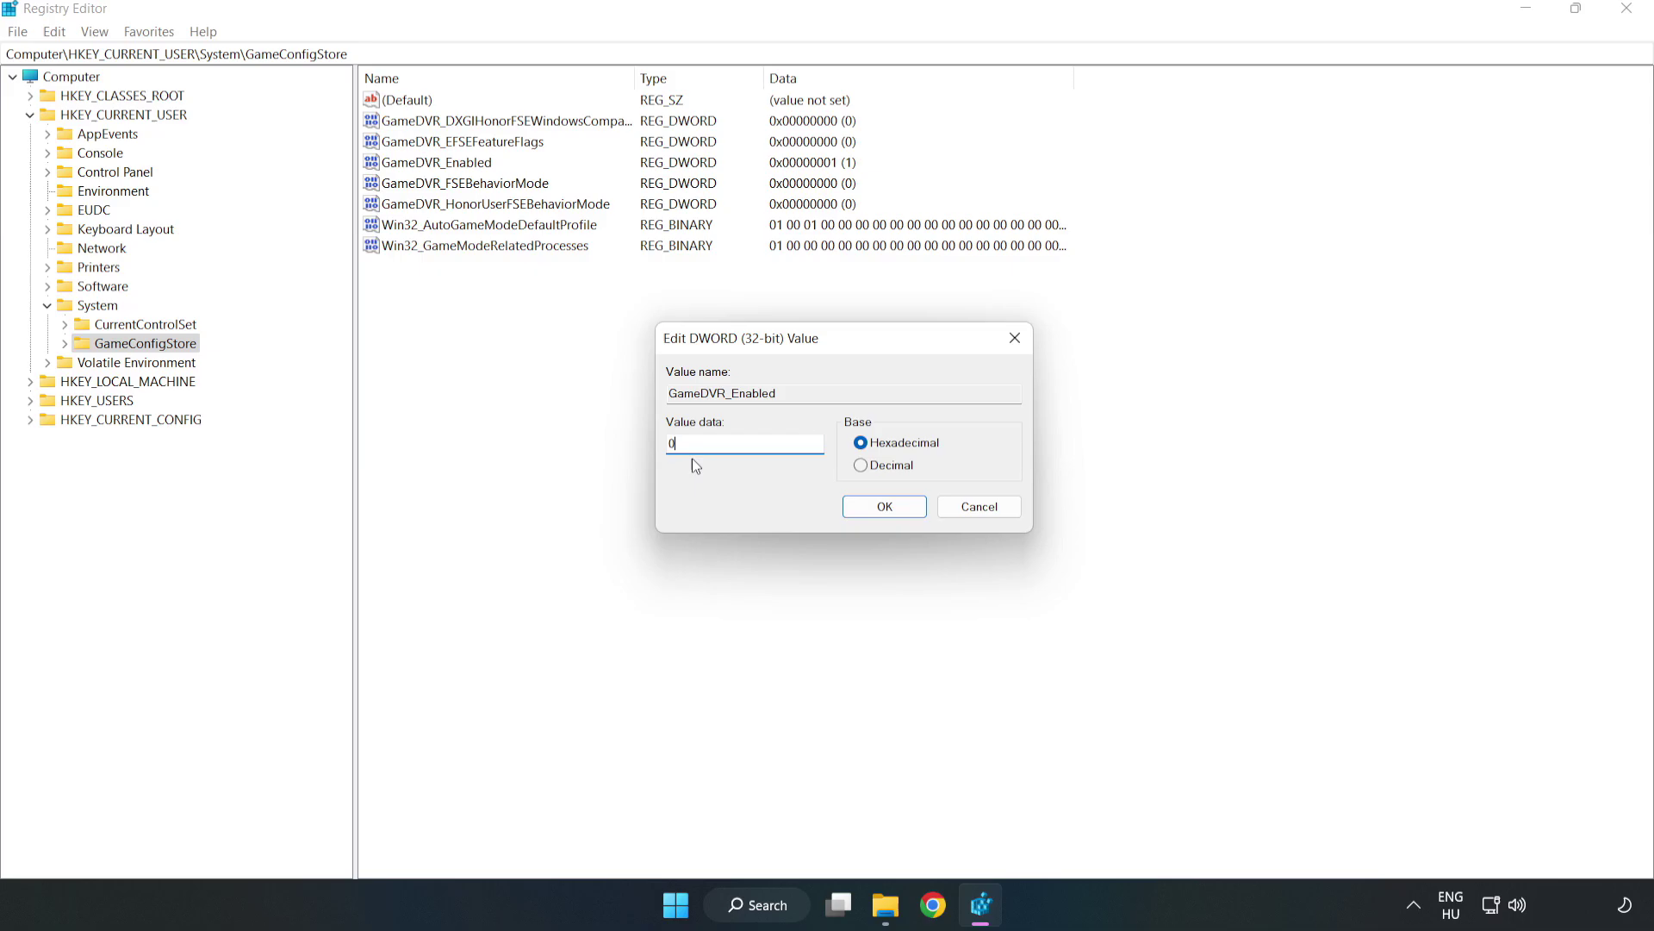
pyautogui.write('0')
pyautogui.click(884, 509)
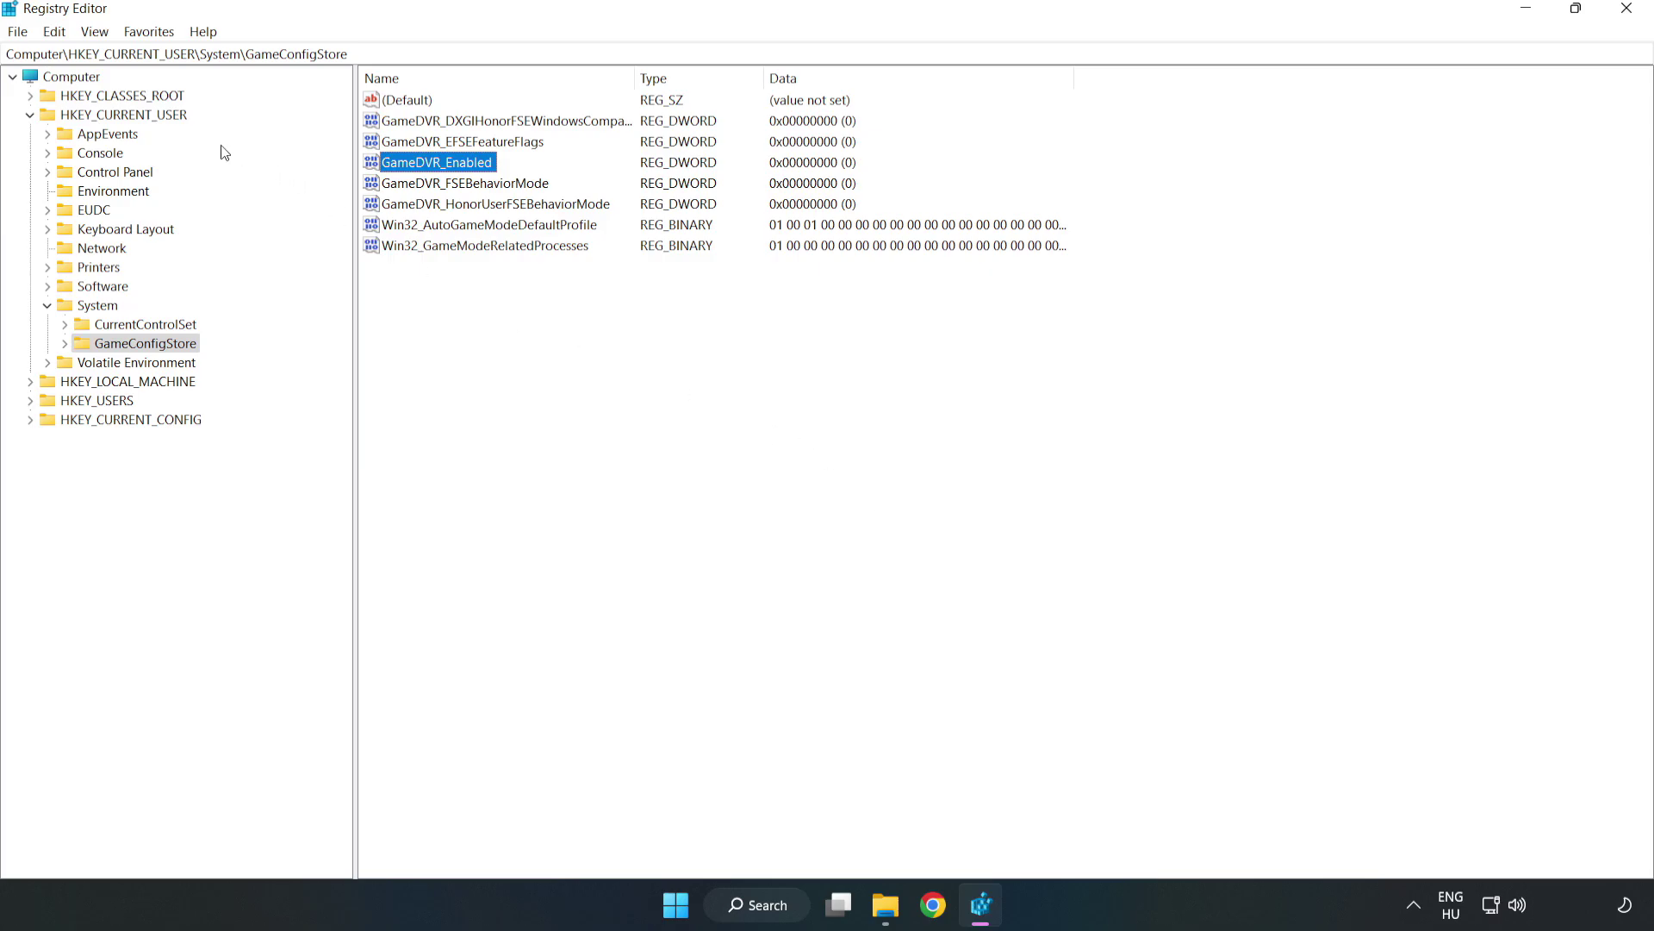
# Step: Collapse HKEY_CURRENT_USER and browse HKLM\SOFTWARE\Microsoft\PolicyManager\default\ApplicationManagement to AllowGameDVR
pyautogui.click(30, 115)
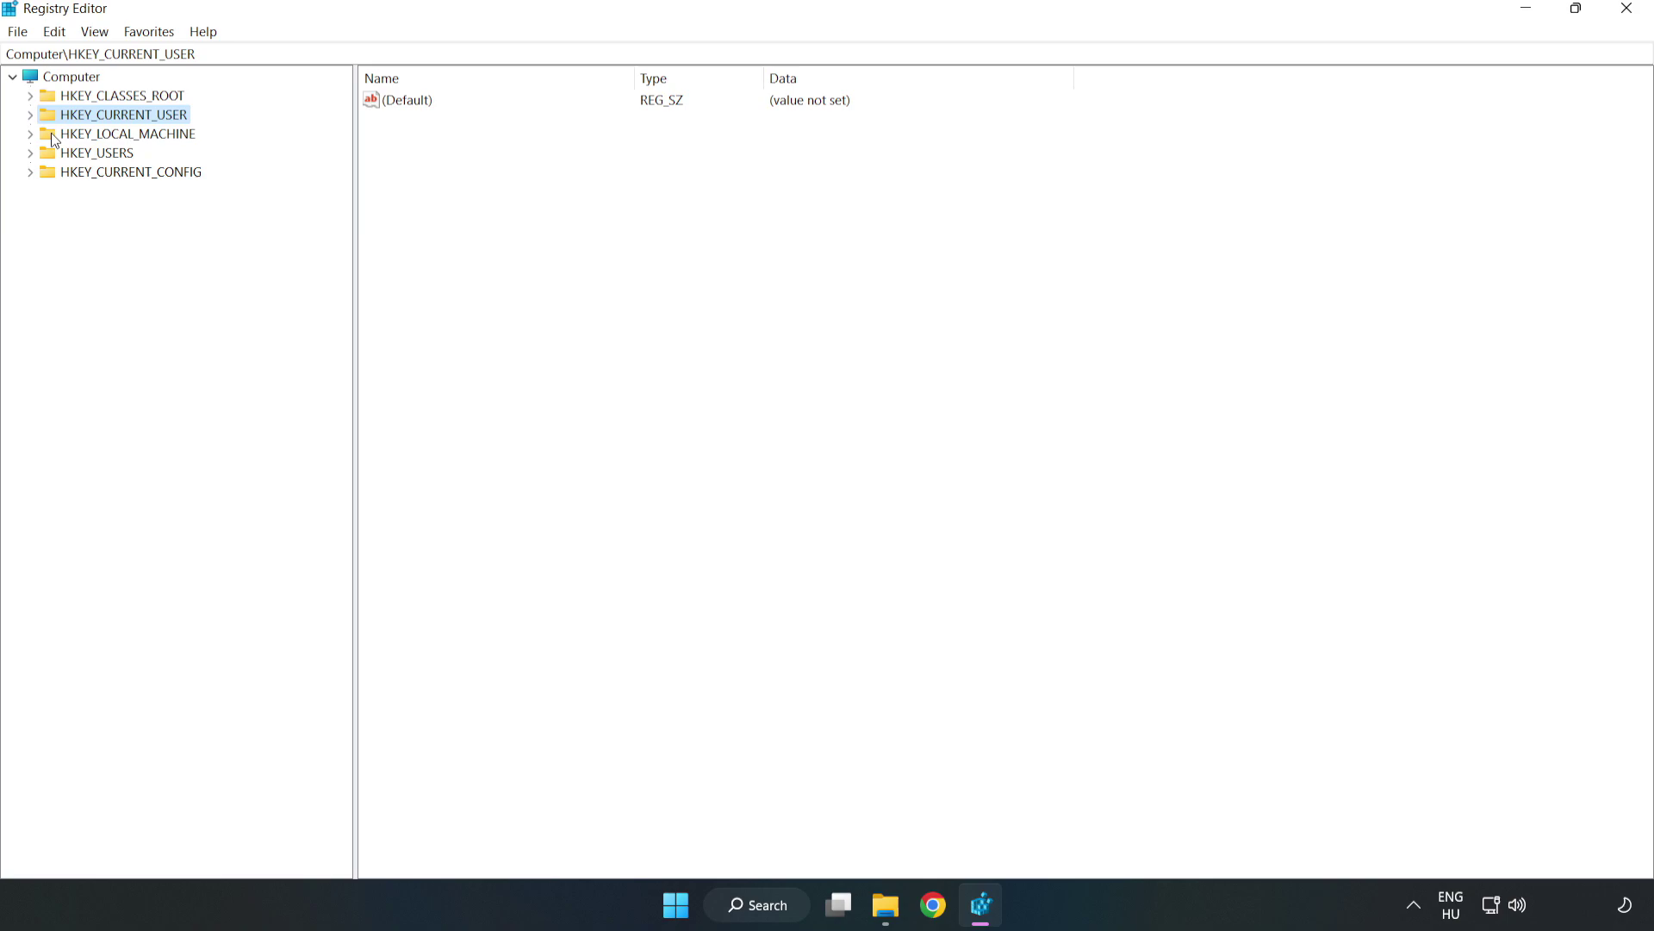
pyautogui.doubleClick(39, 135)
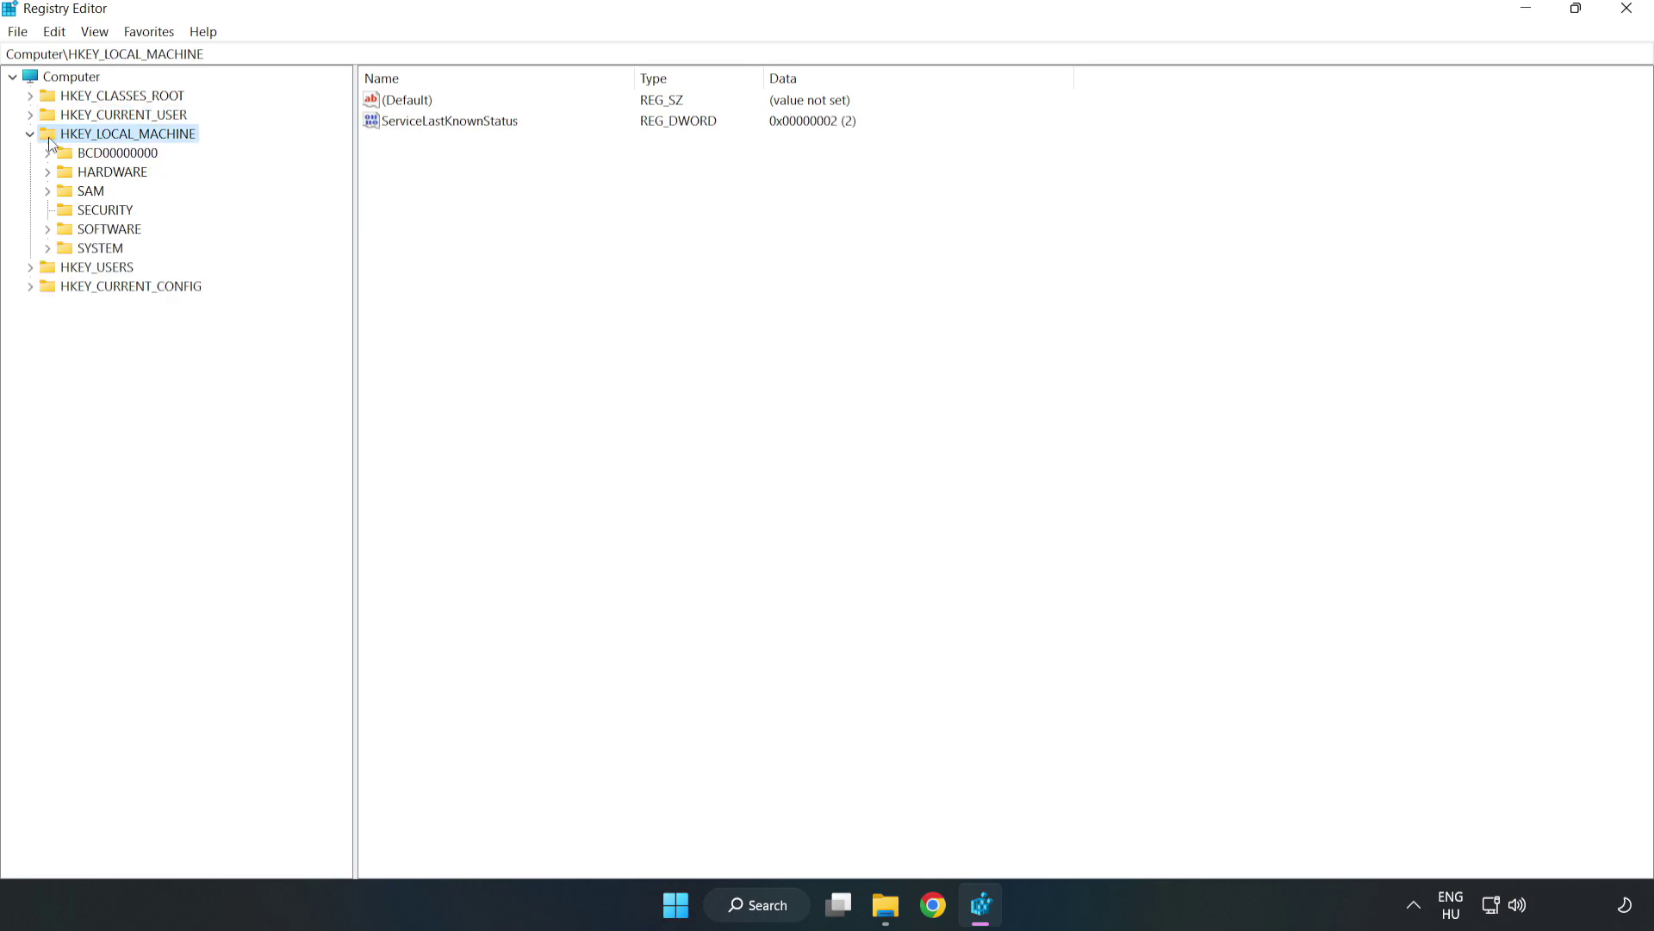
pyautogui.click(50, 229)
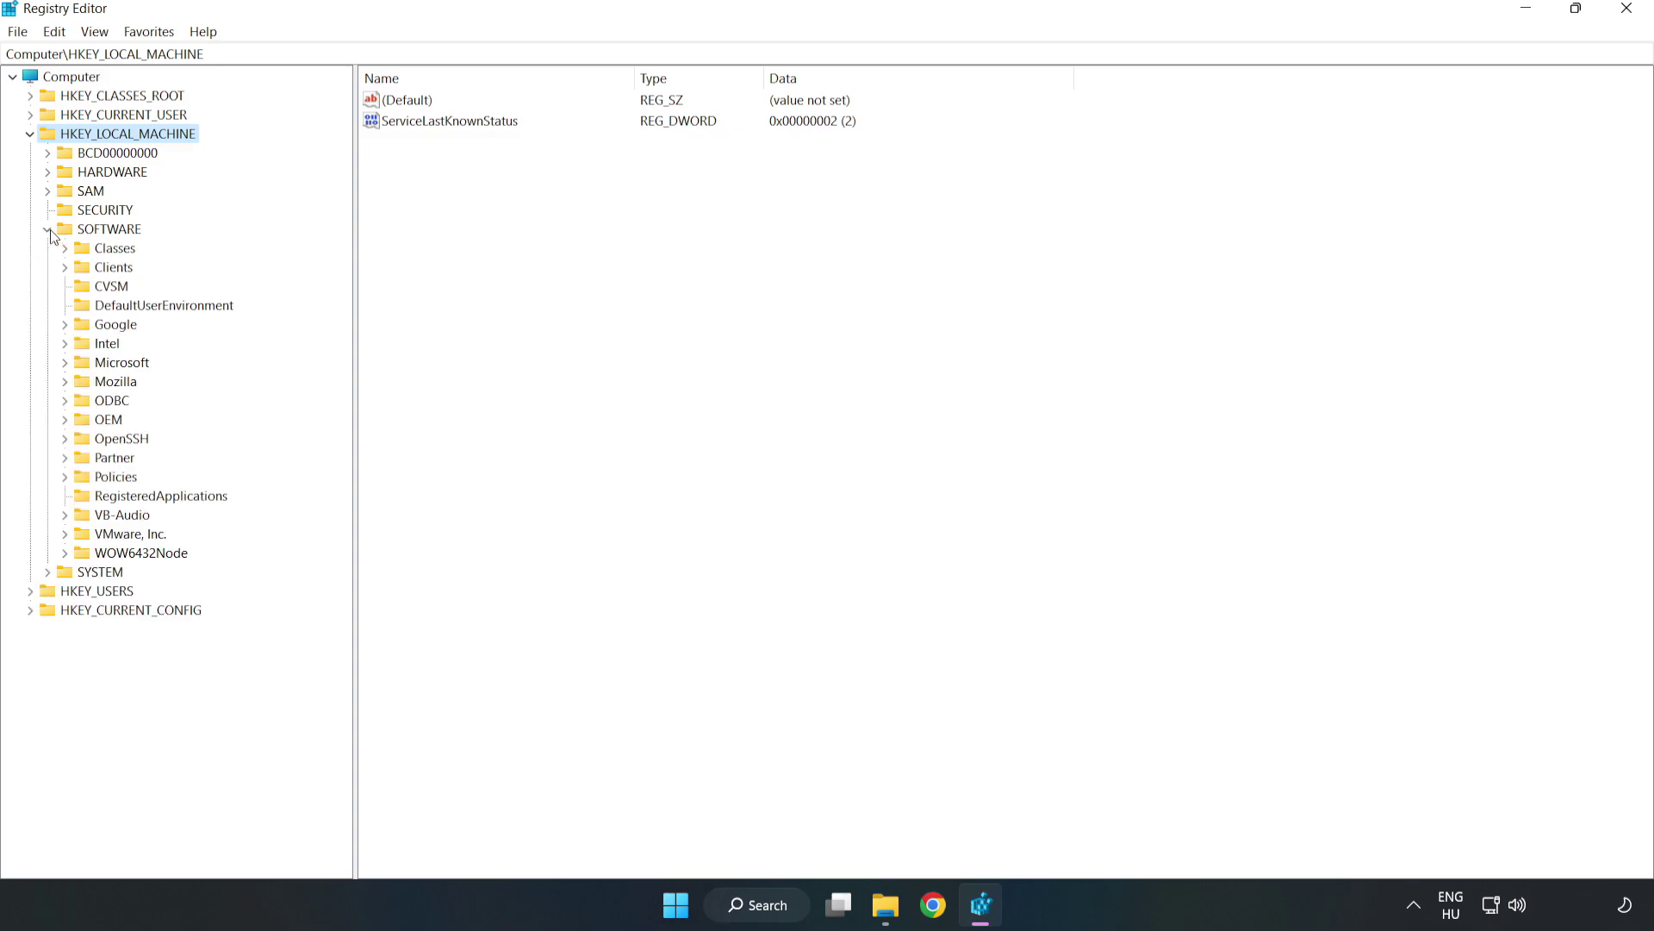
pyautogui.click(65, 367)
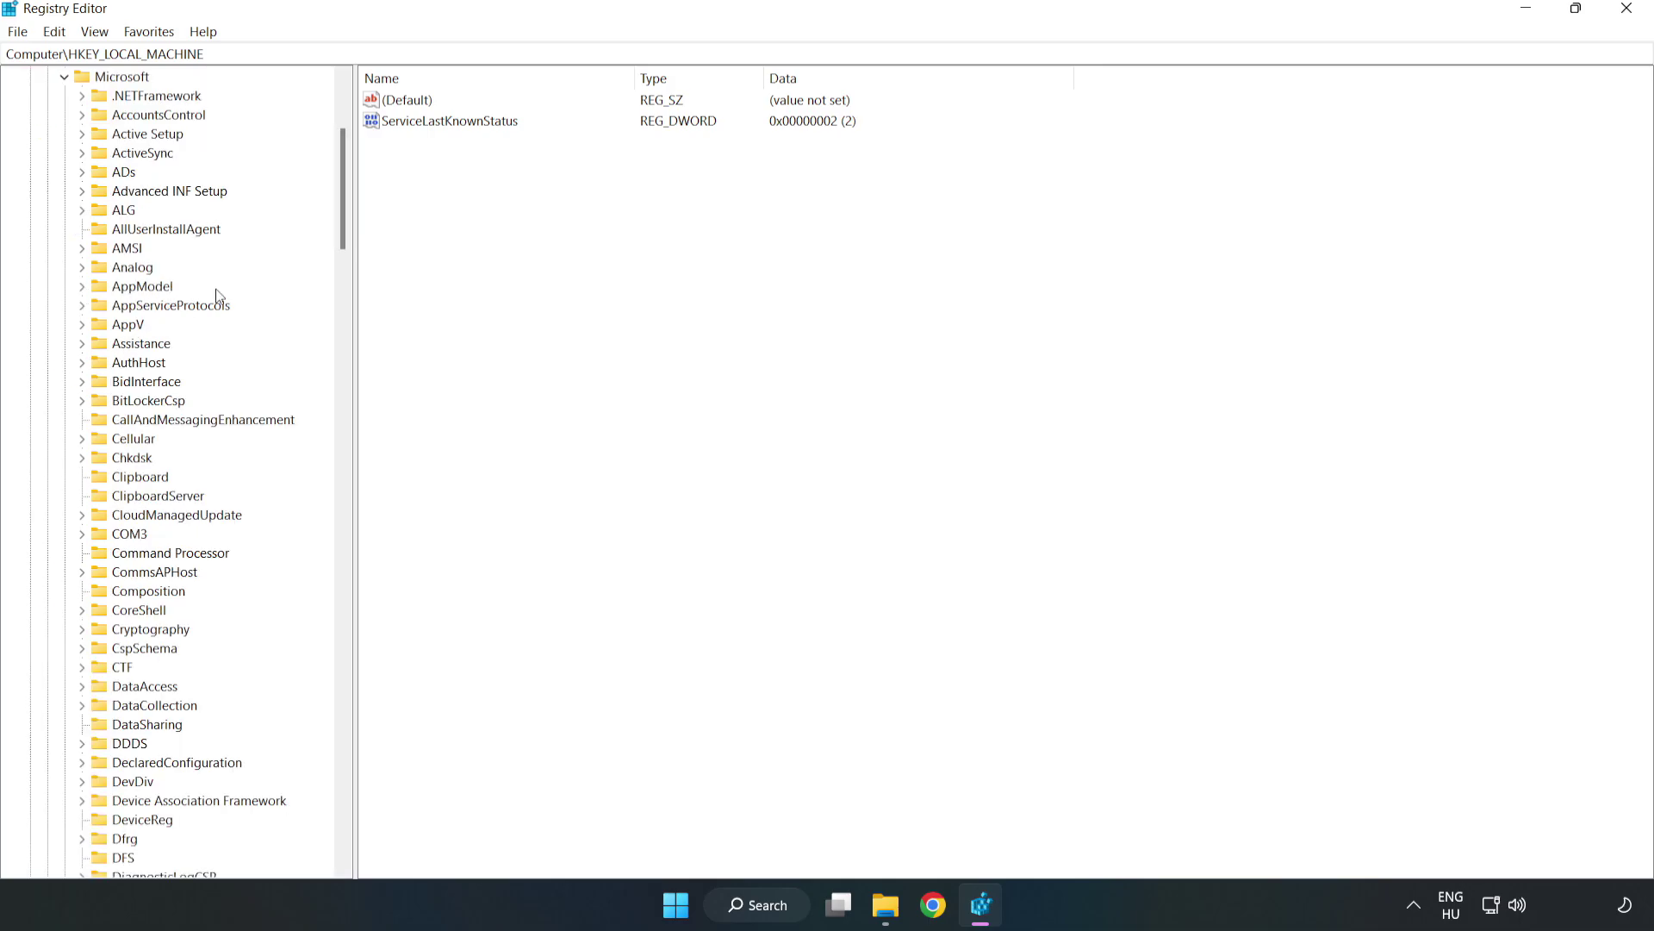
pyautogui.moveTo(340, 222); pyautogui.dragTo(366, 602)
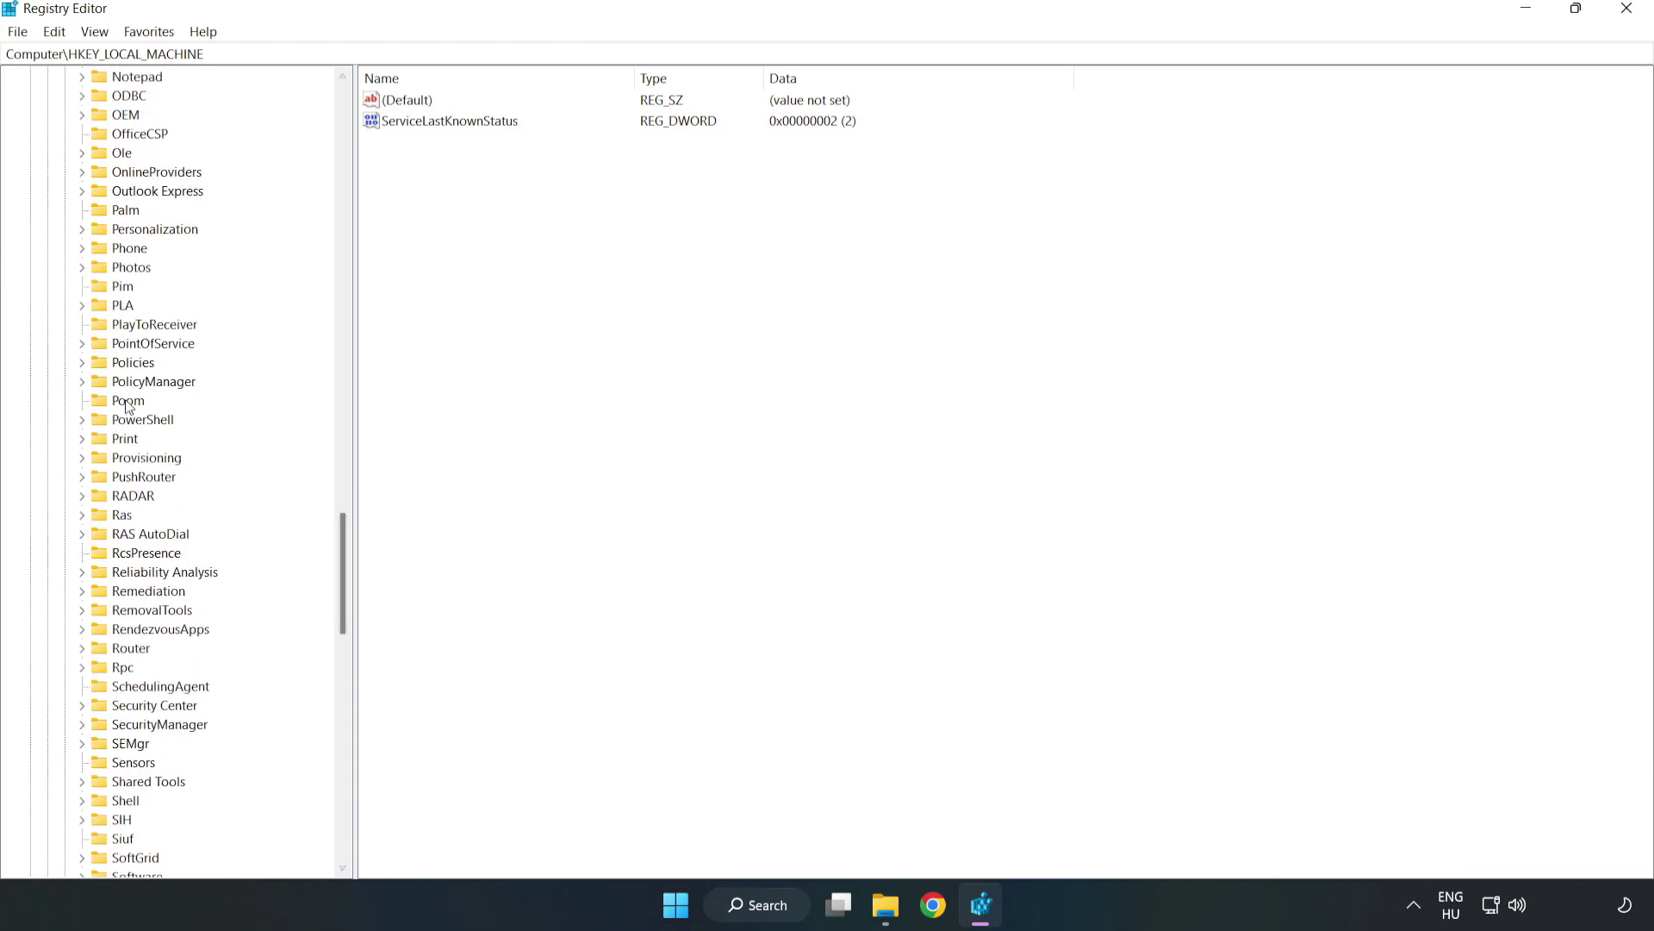
pyautogui.click(82, 382)
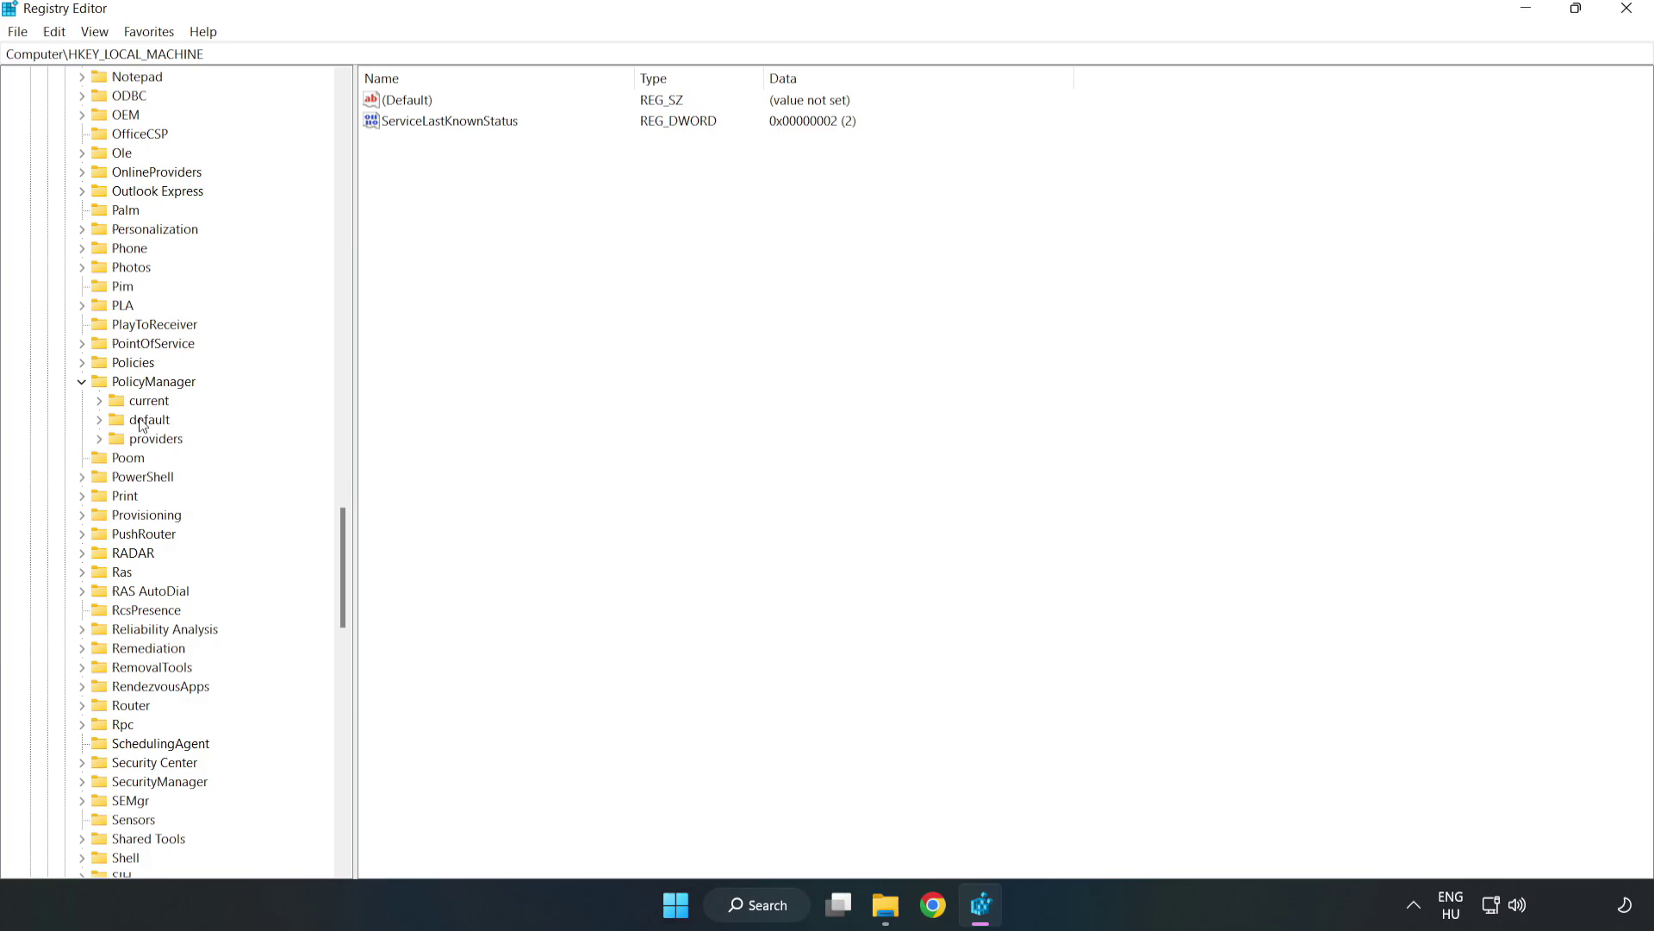
pyautogui.click(103, 421)
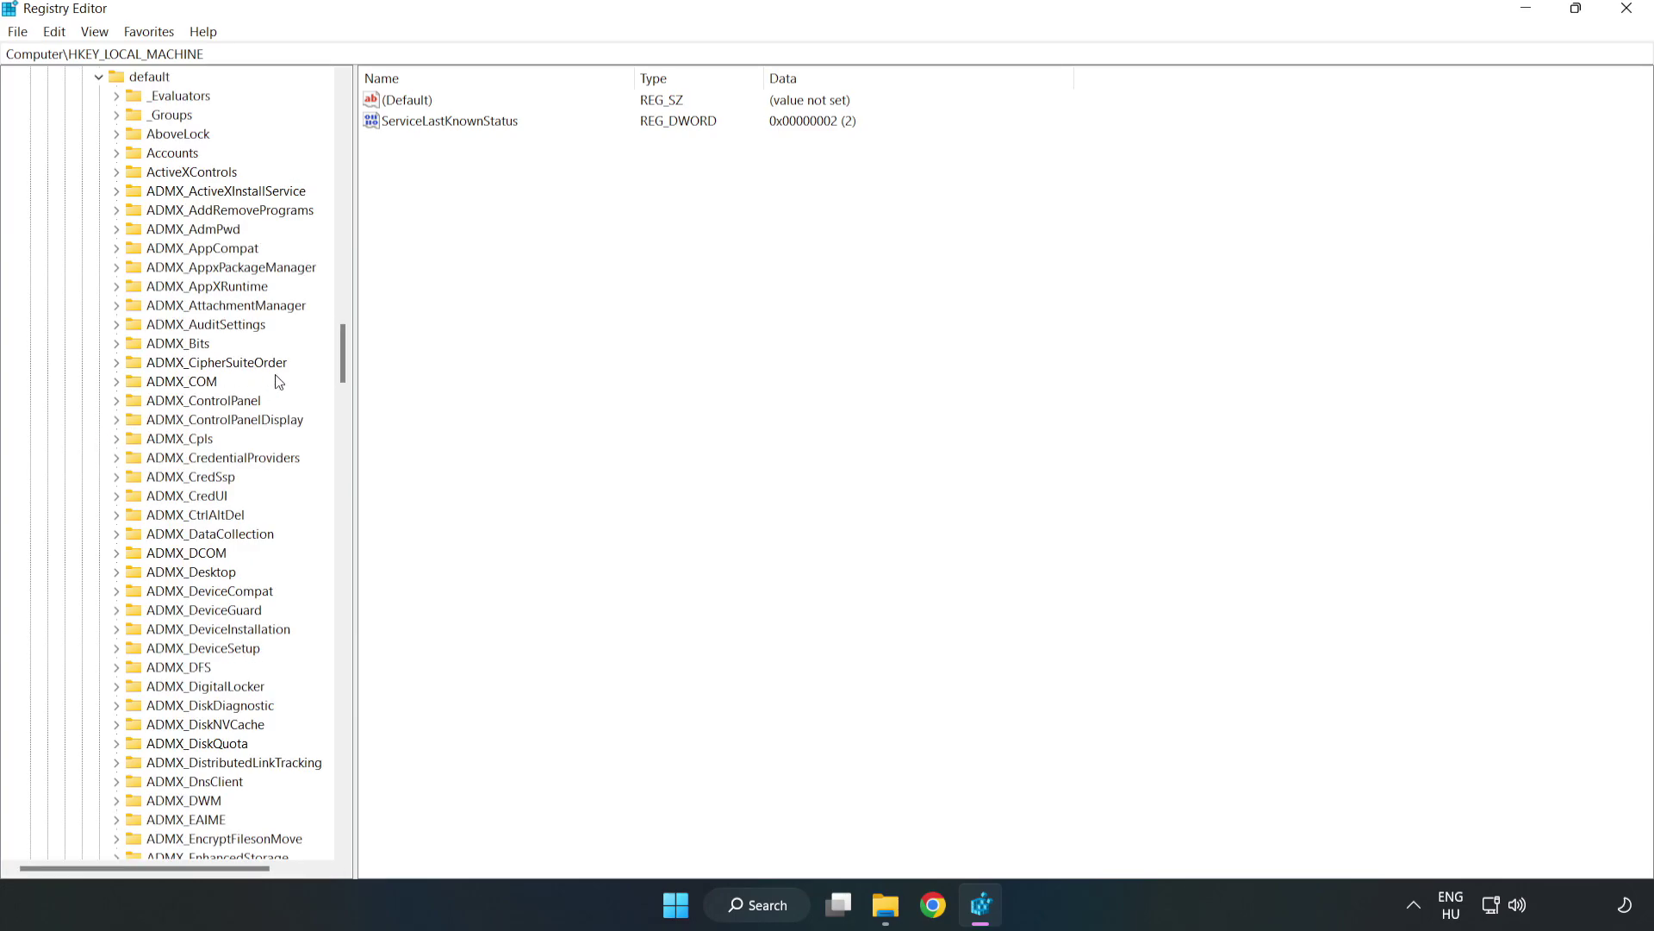
pyautogui.moveTo(342, 355); pyautogui.dragTo(335, 545)
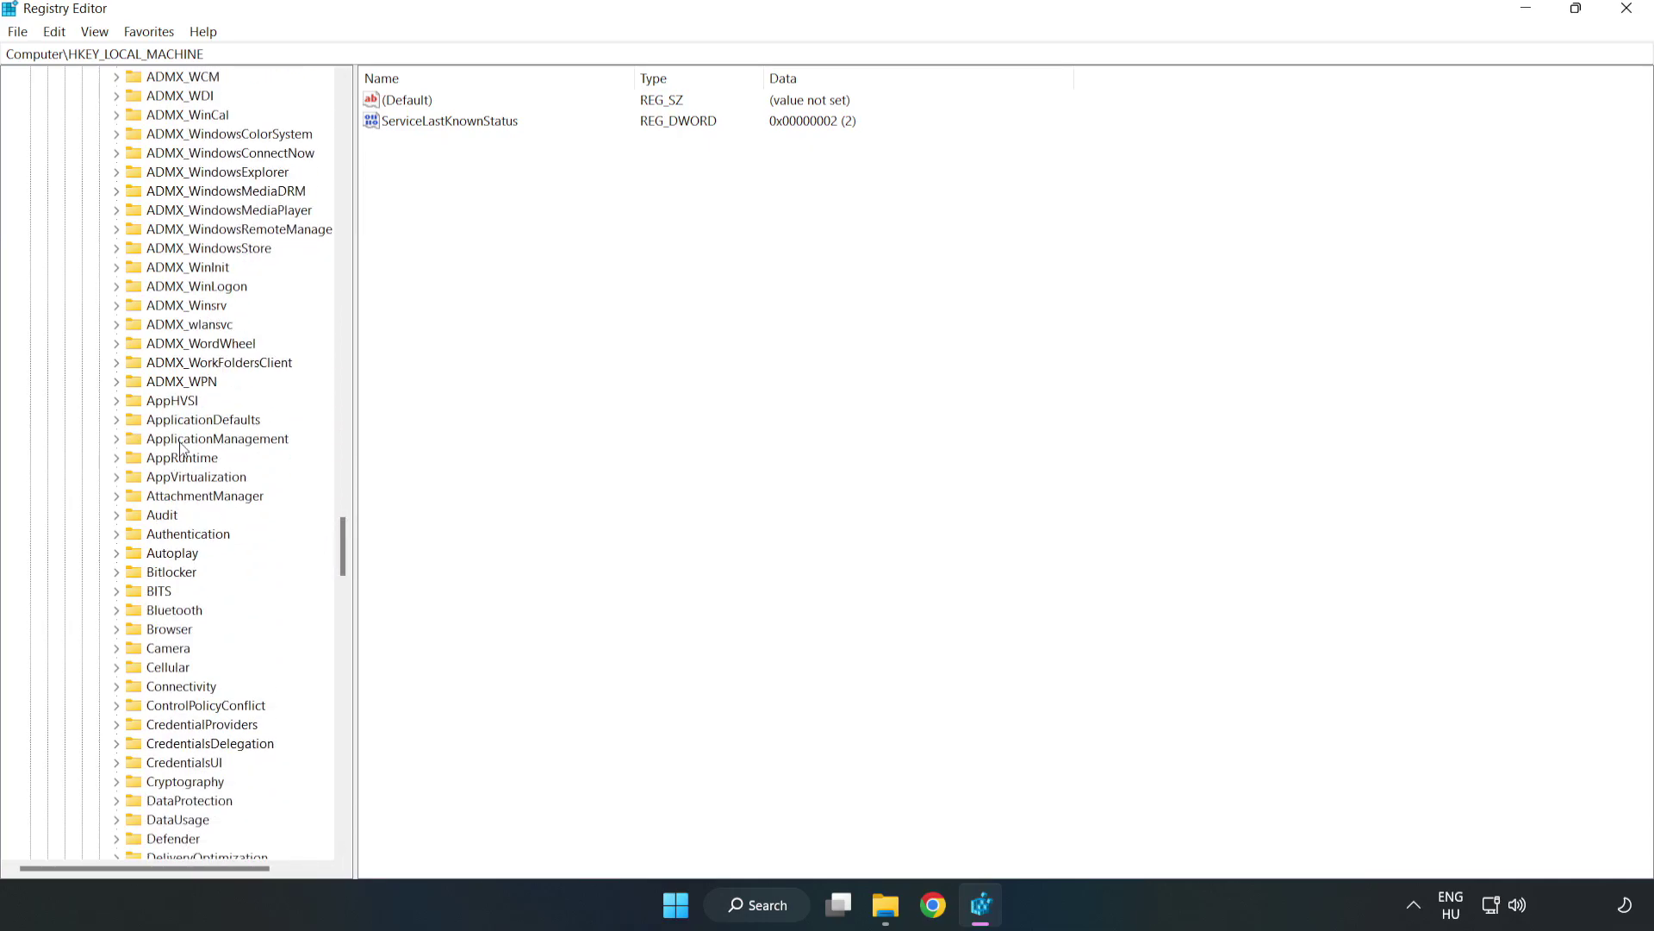
pyautogui.click(119, 438)
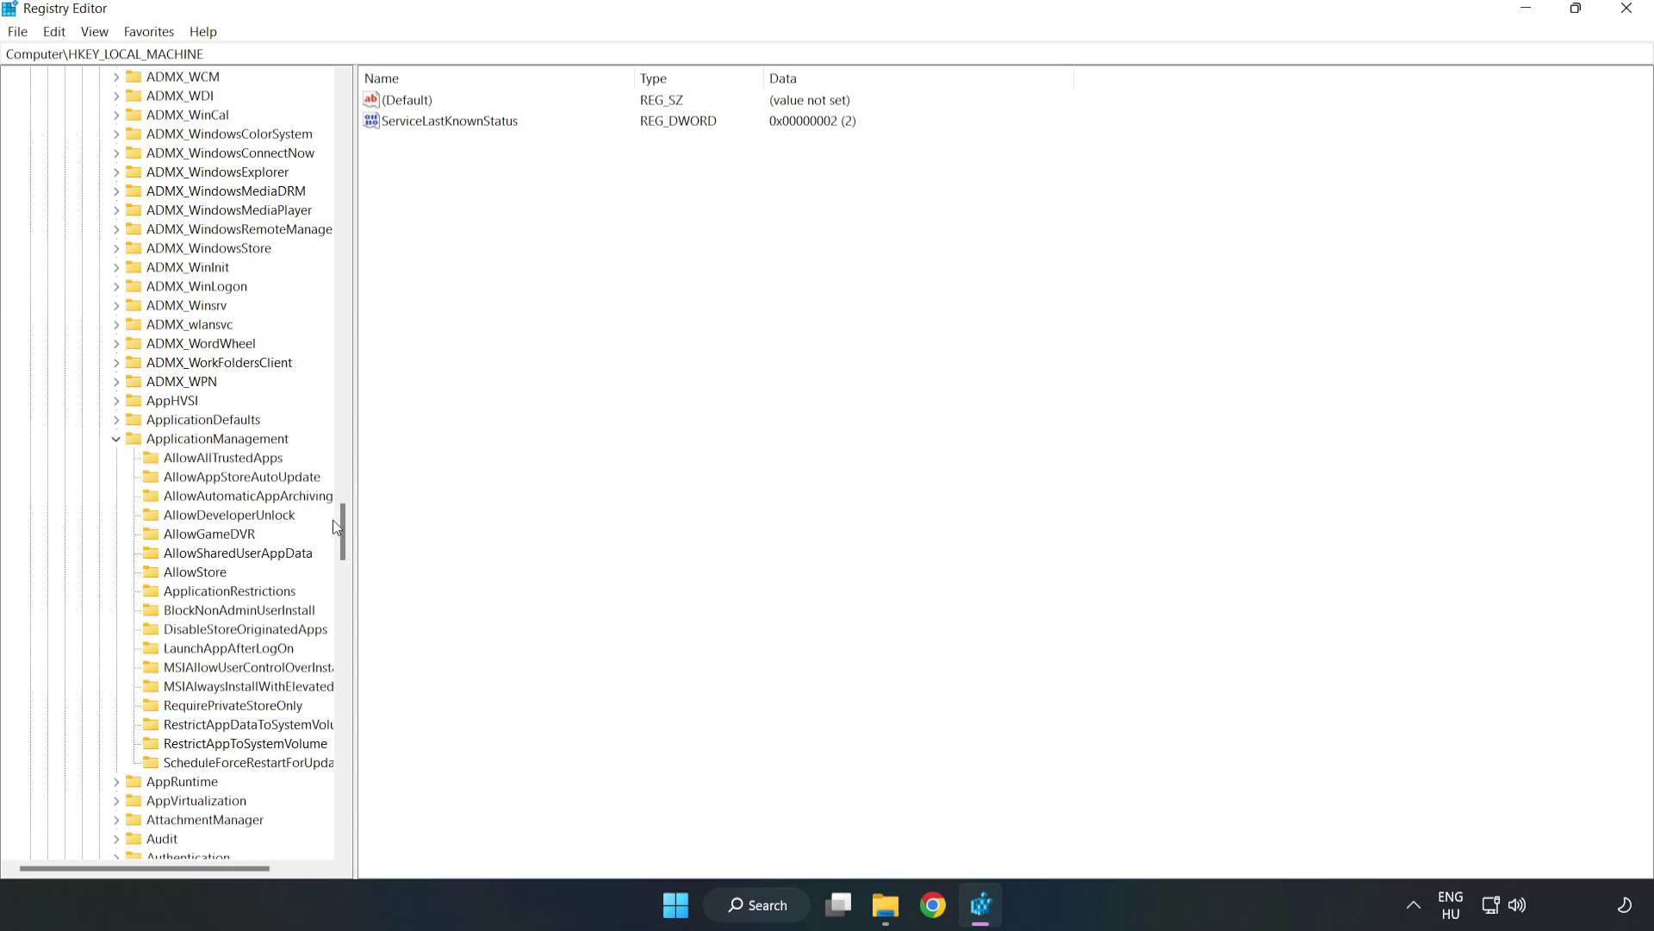
pyautogui.click(192, 535)
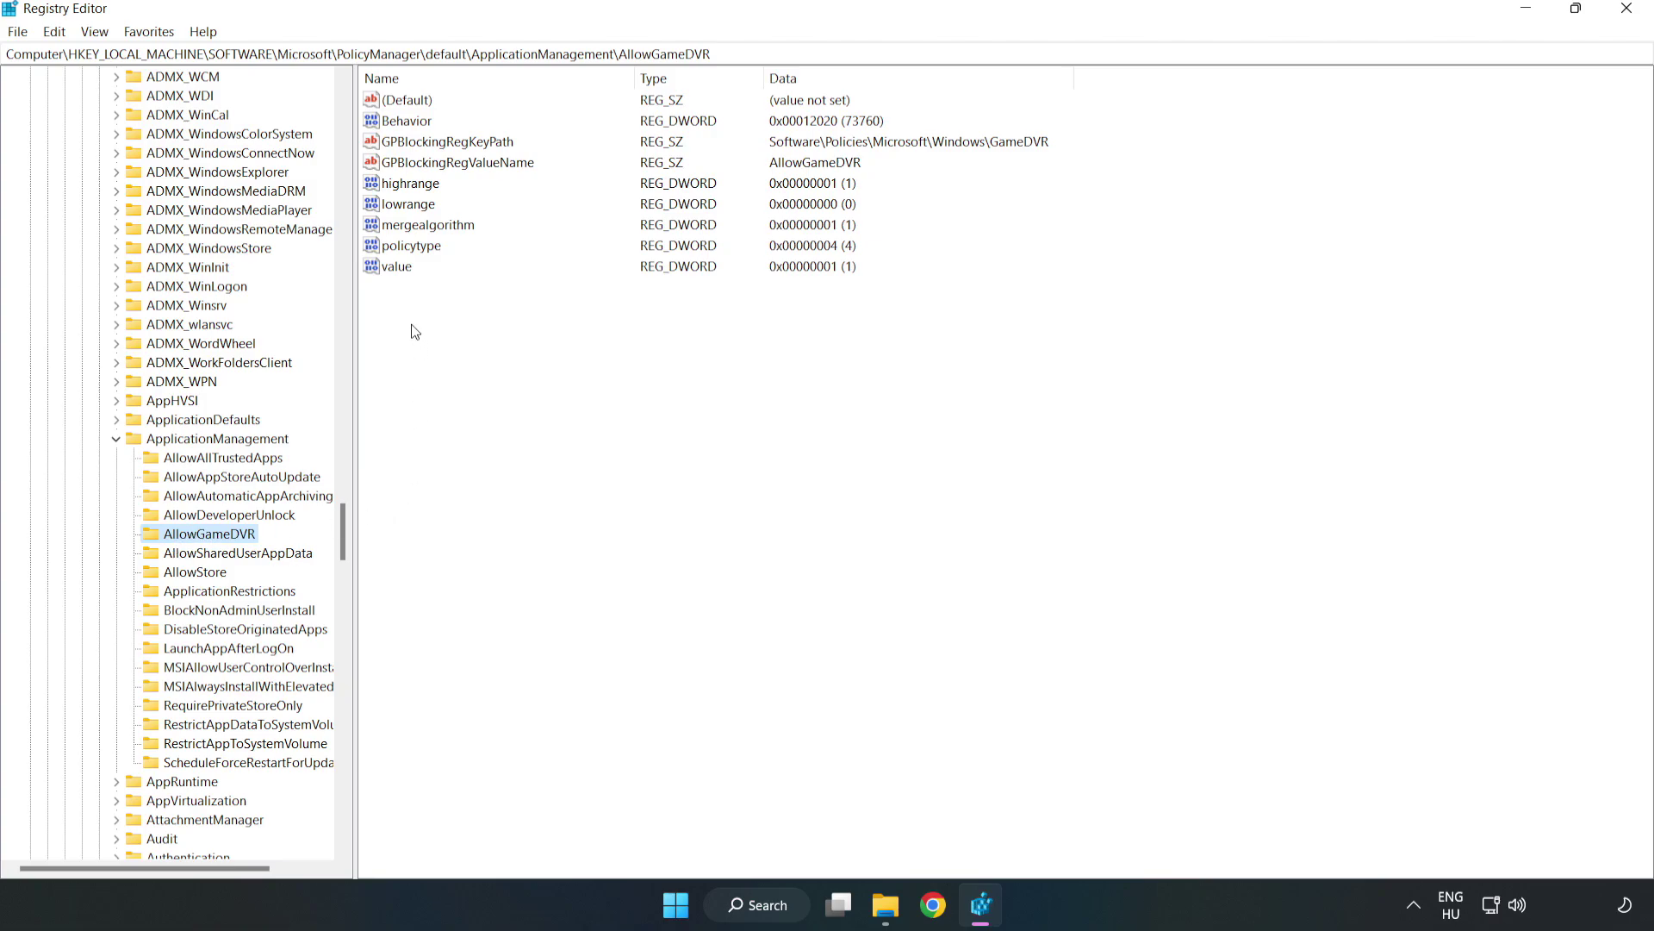
# Step: Change the AllowGameDVR value entry's data from 1 to 0
pyautogui.click(389, 269)
pyautogui.rightClick(405, 274)
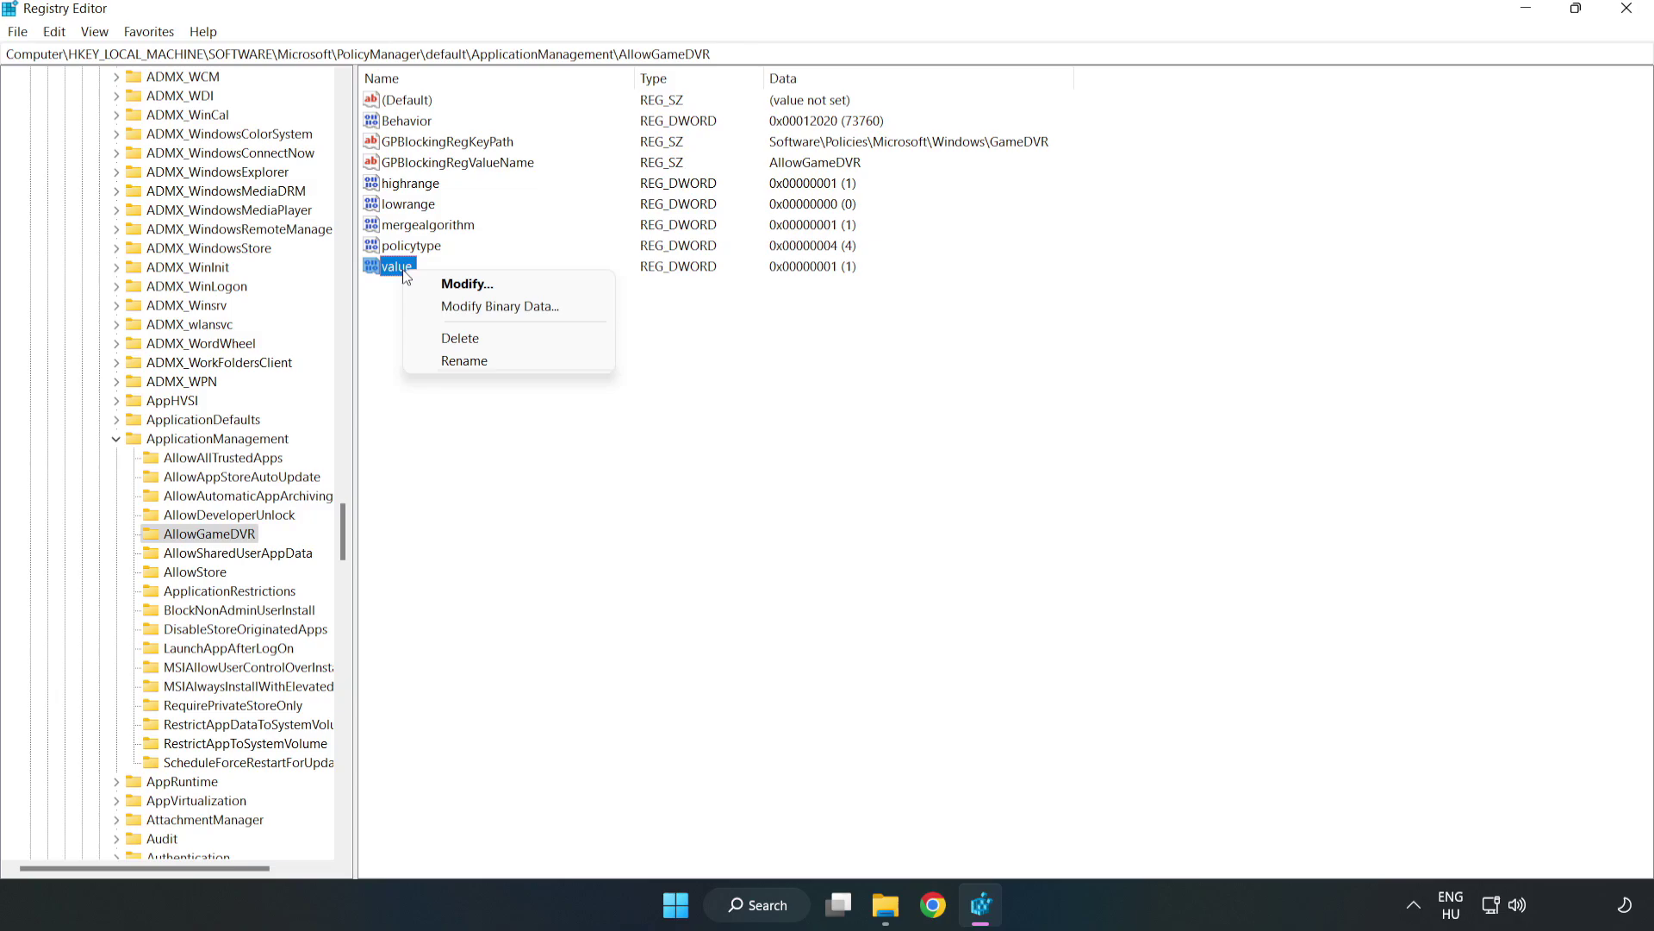
pyautogui.click(476, 290)
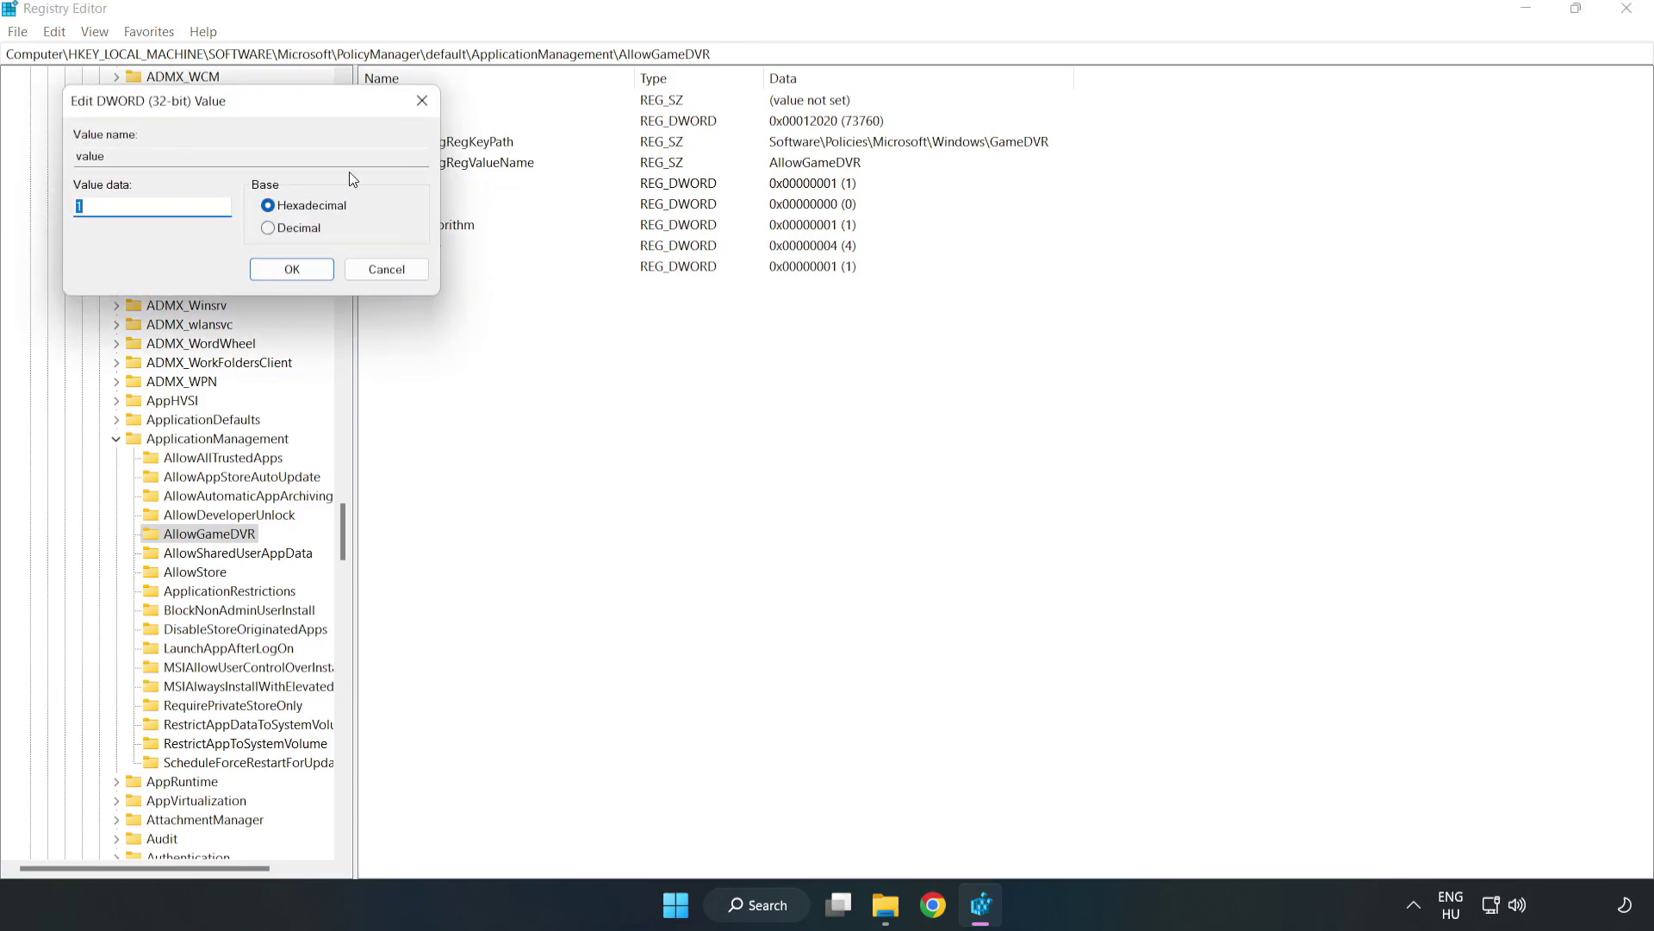
pyautogui.moveTo(297, 110); pyautogui.dragTo(842, 343)
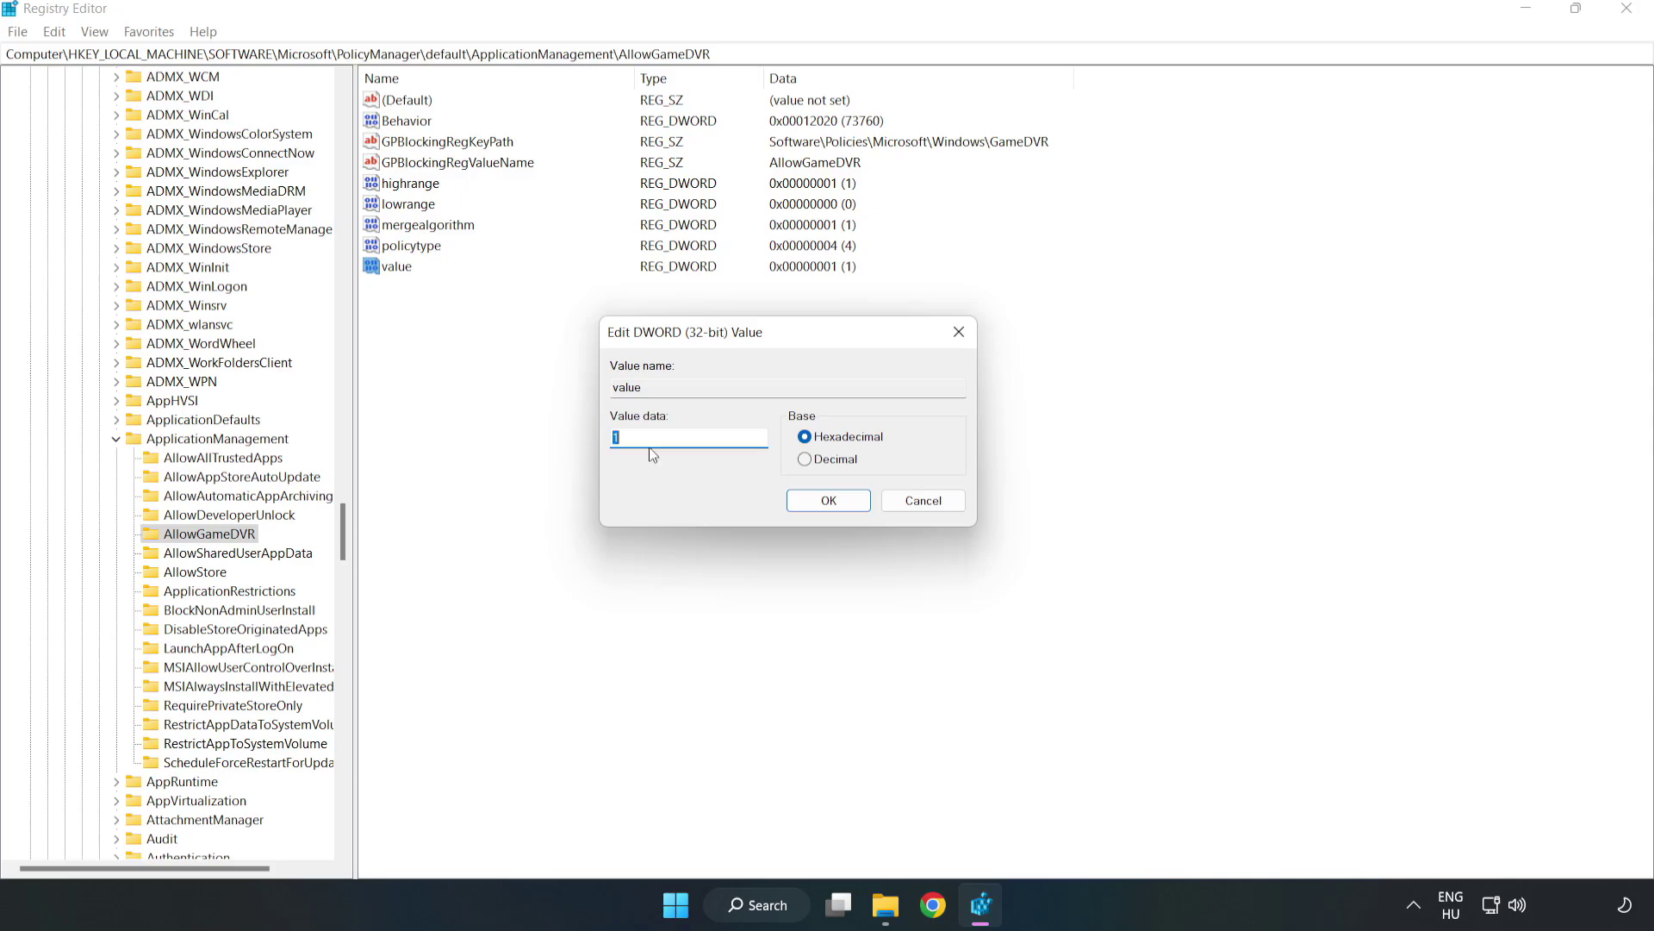
pyautogui.write('0')
pyautogui.click(808, 502)
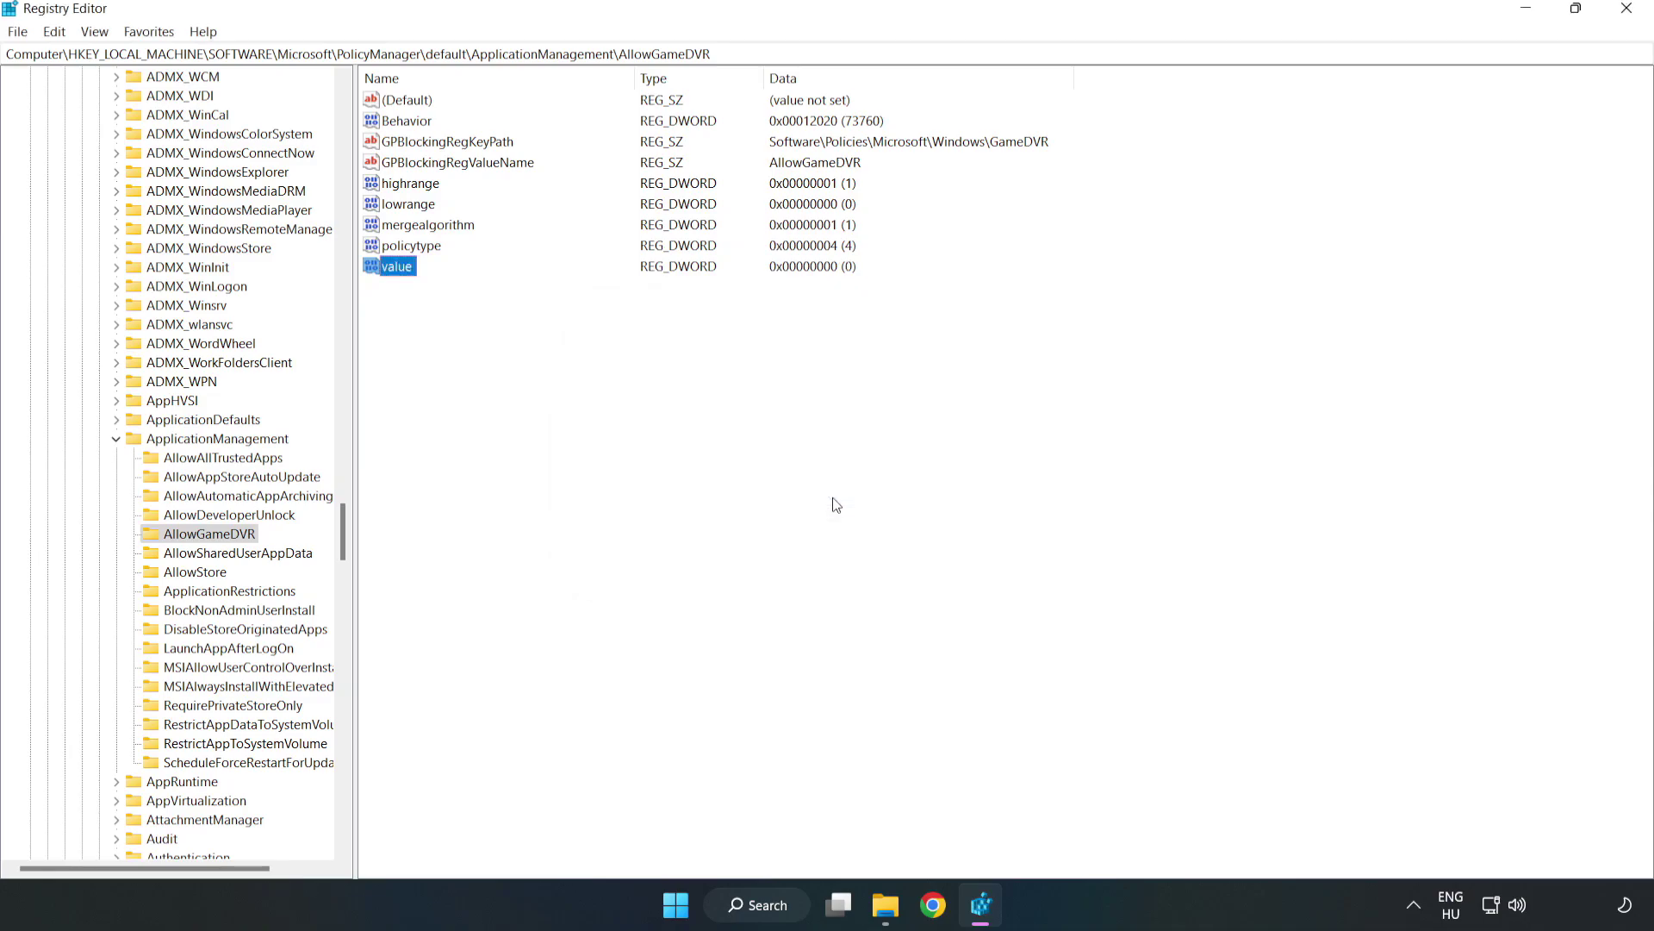
# Step: Close Registry Editor, then download and run dxwebsetup.exe from Chrome's DirectX download page
pyautogui.click(1627, 11)
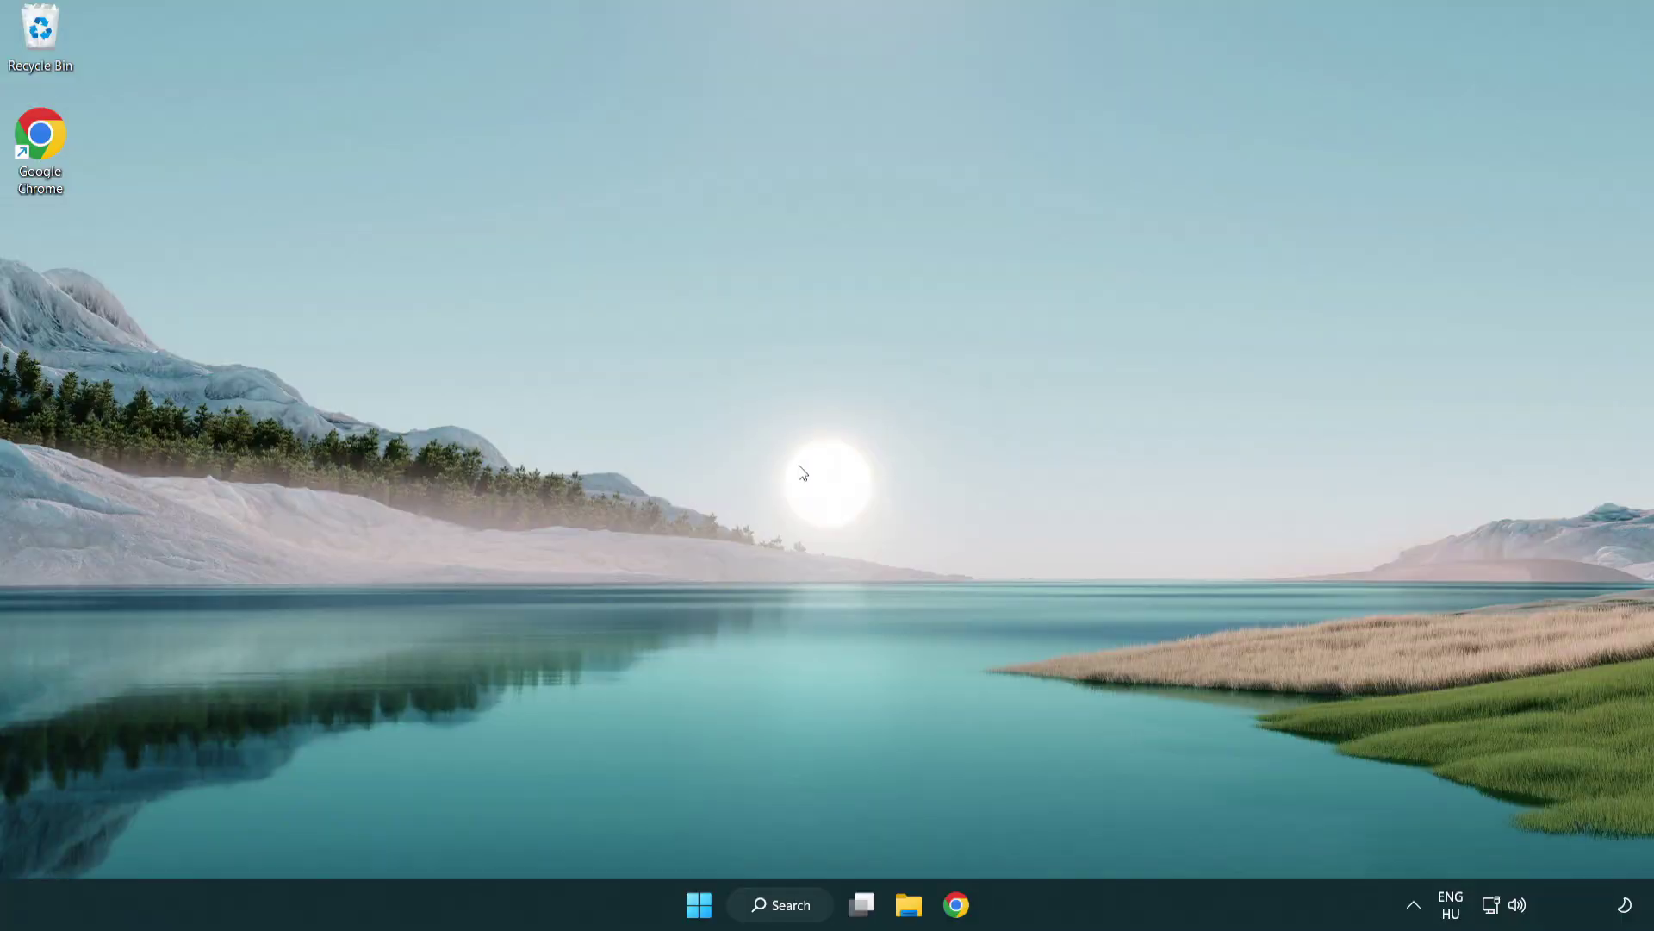
pyautogui.click(962, 912)
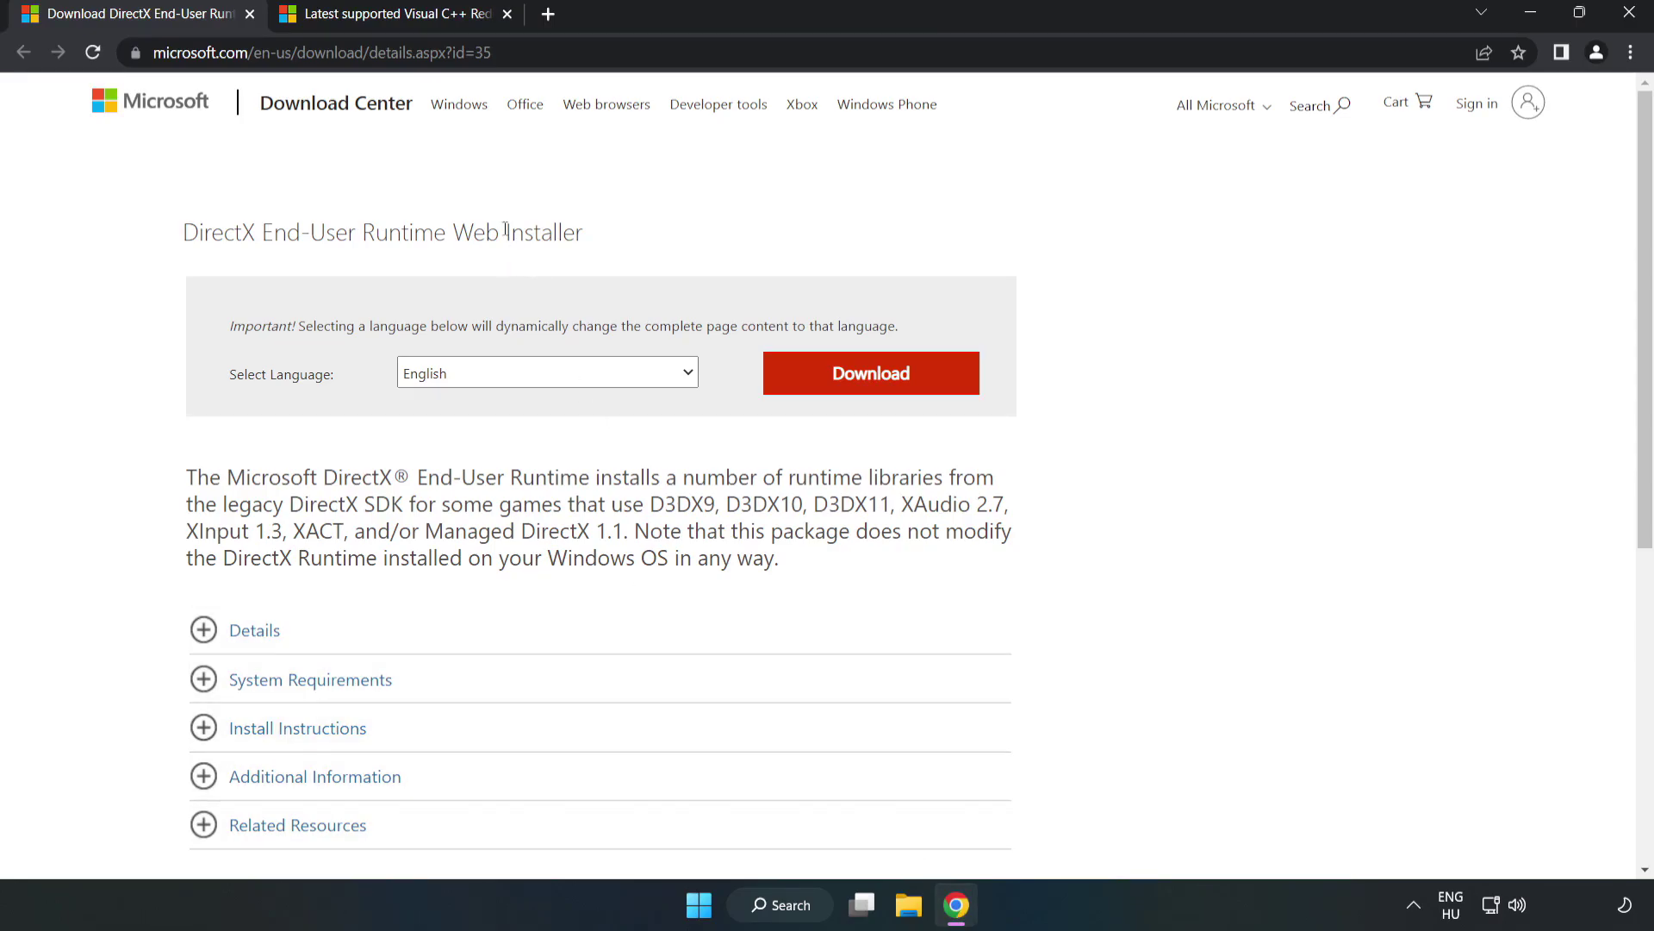
pyautogui.moveTo(493, 53); pyautogui.dragTo(220, 53)
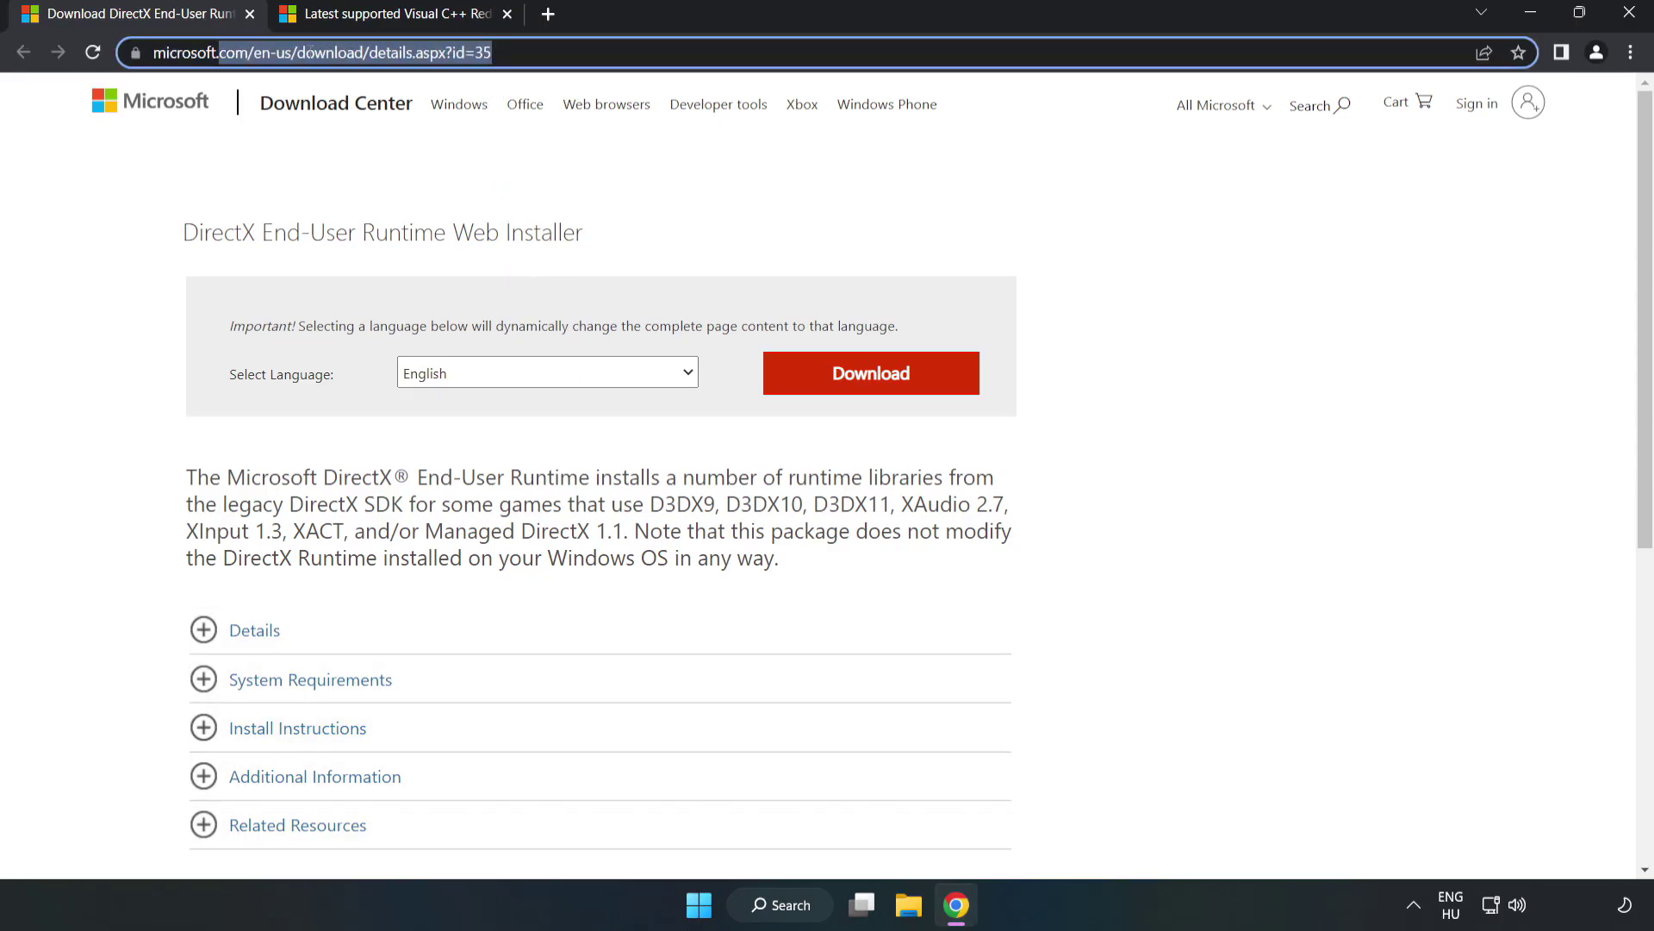
pyautogui.click(669, 203)
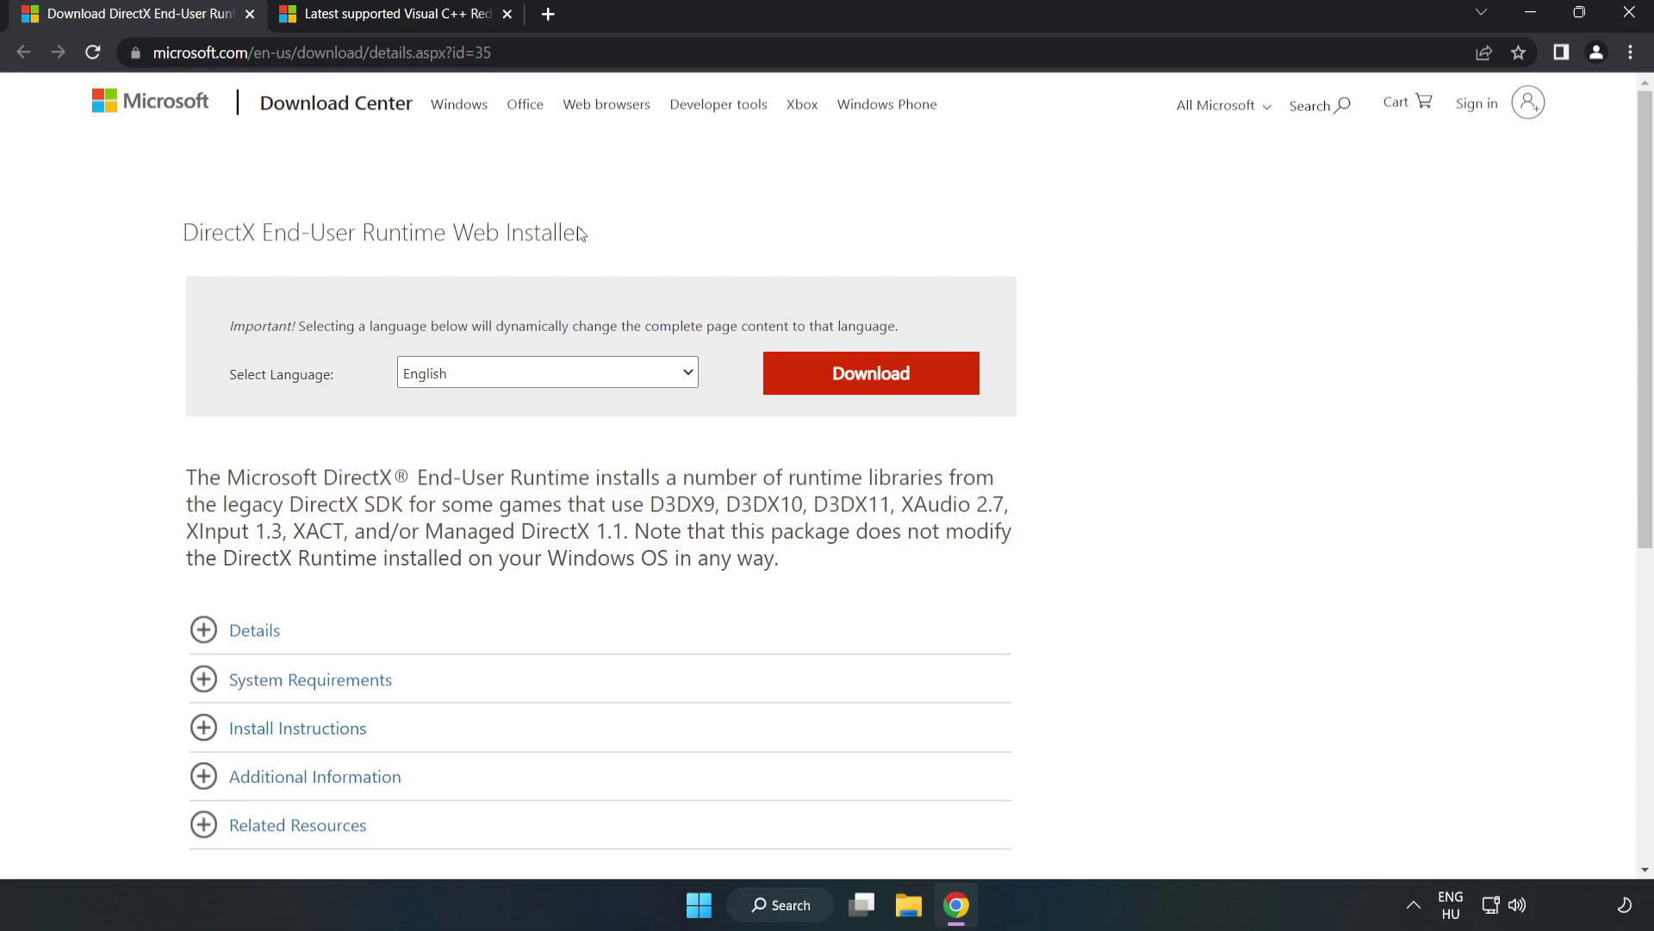
pyautogui.click(880, 390)
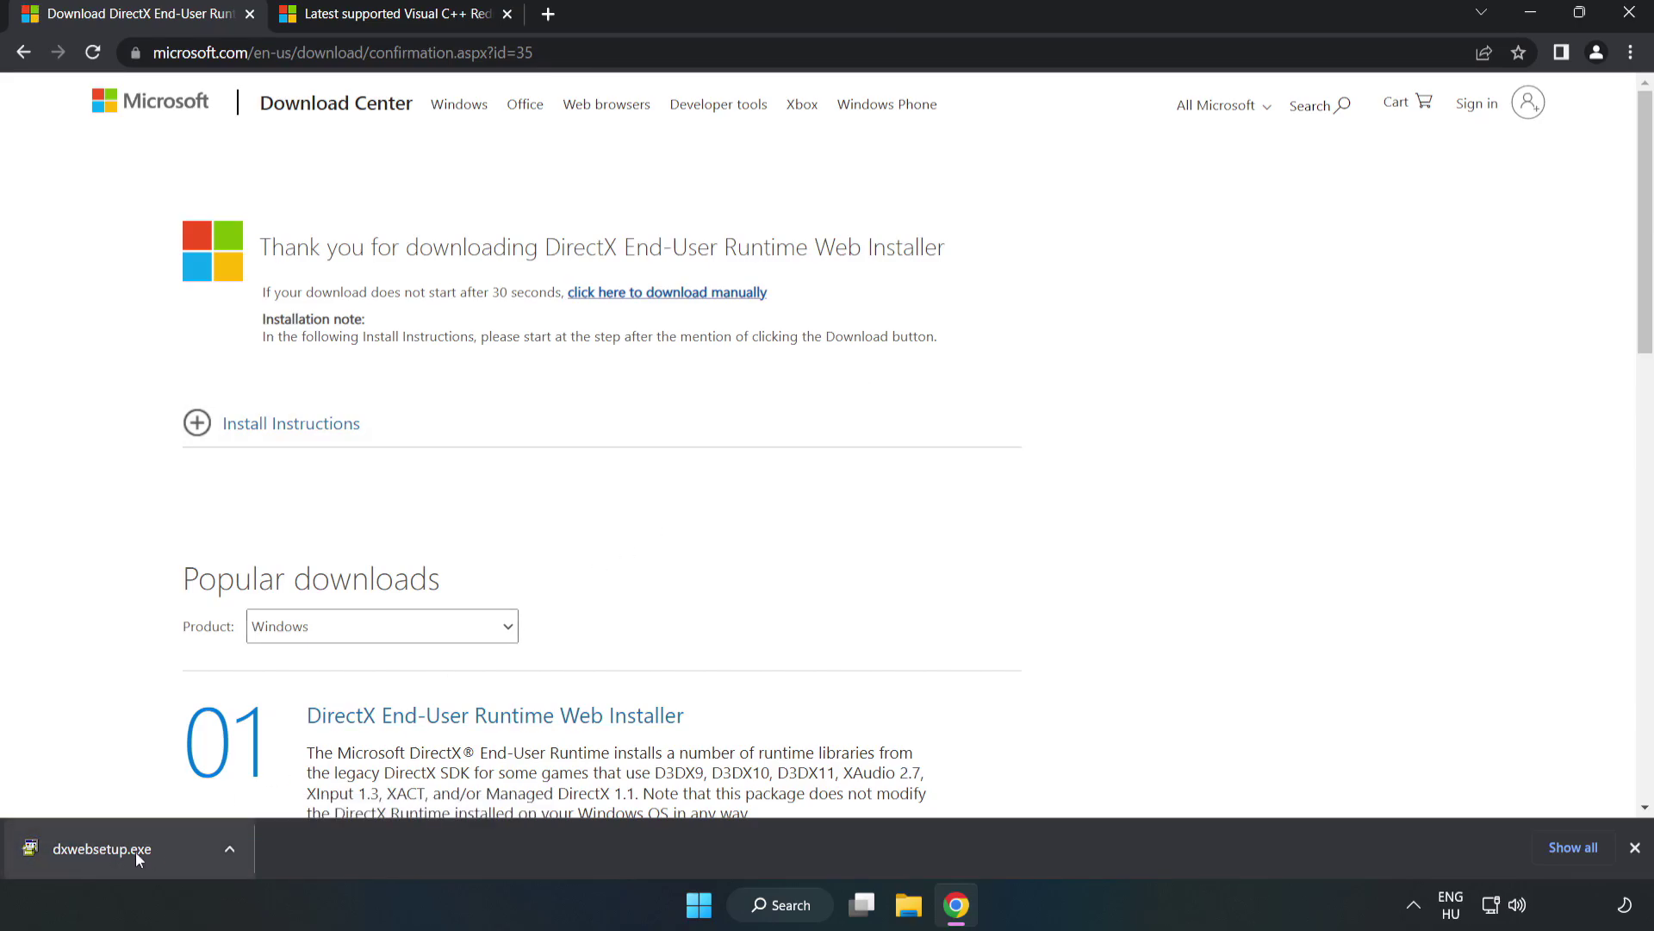
pyautogui.click(167, 853)
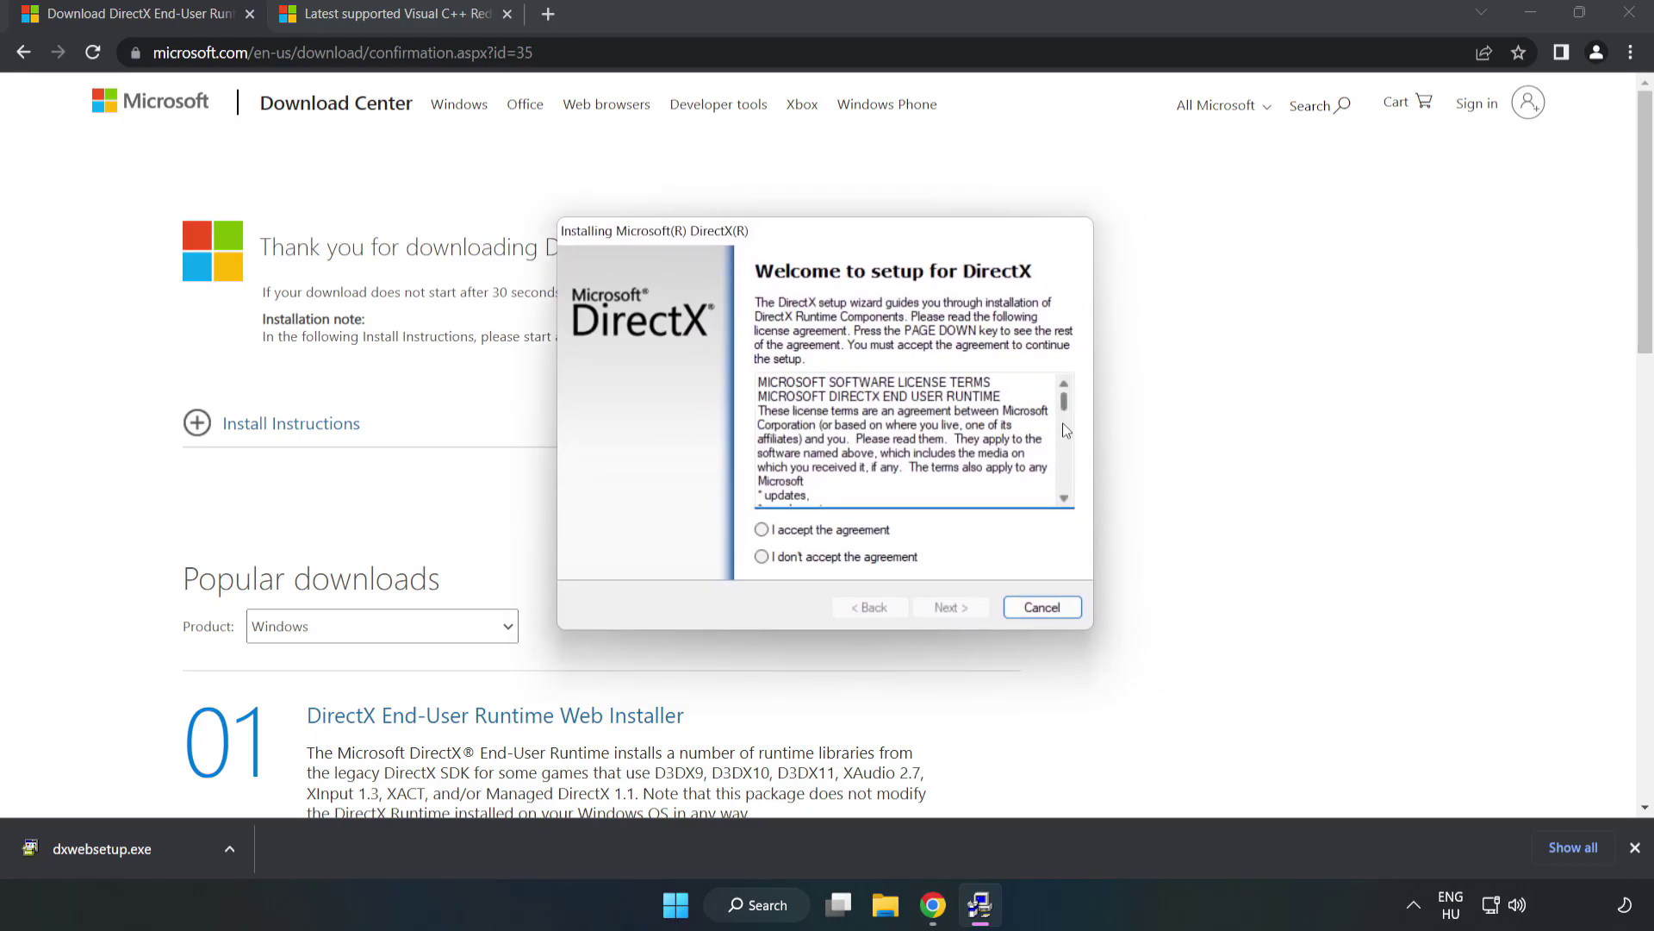
# Step: Accept the DirectX license, decline the Bing Bar, and finish setup since DirectX is already current
pyautogui.moveTo(1065, 403); pyautogui.dragTo(1065, 481)
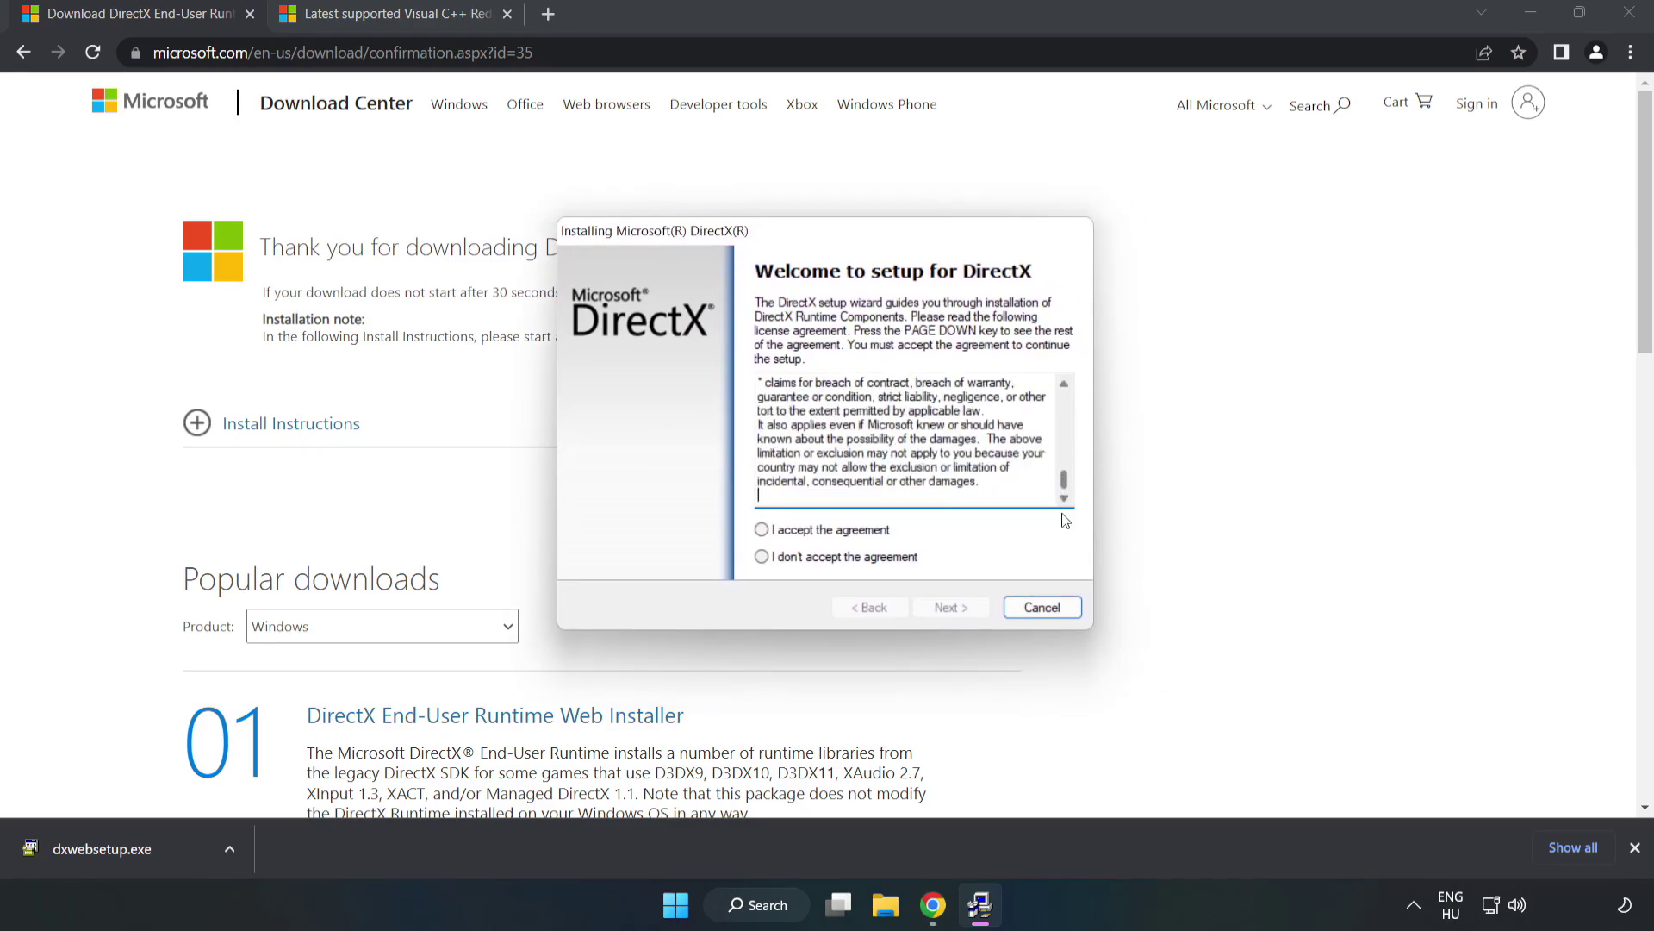
pyautogui.click(773, 531)
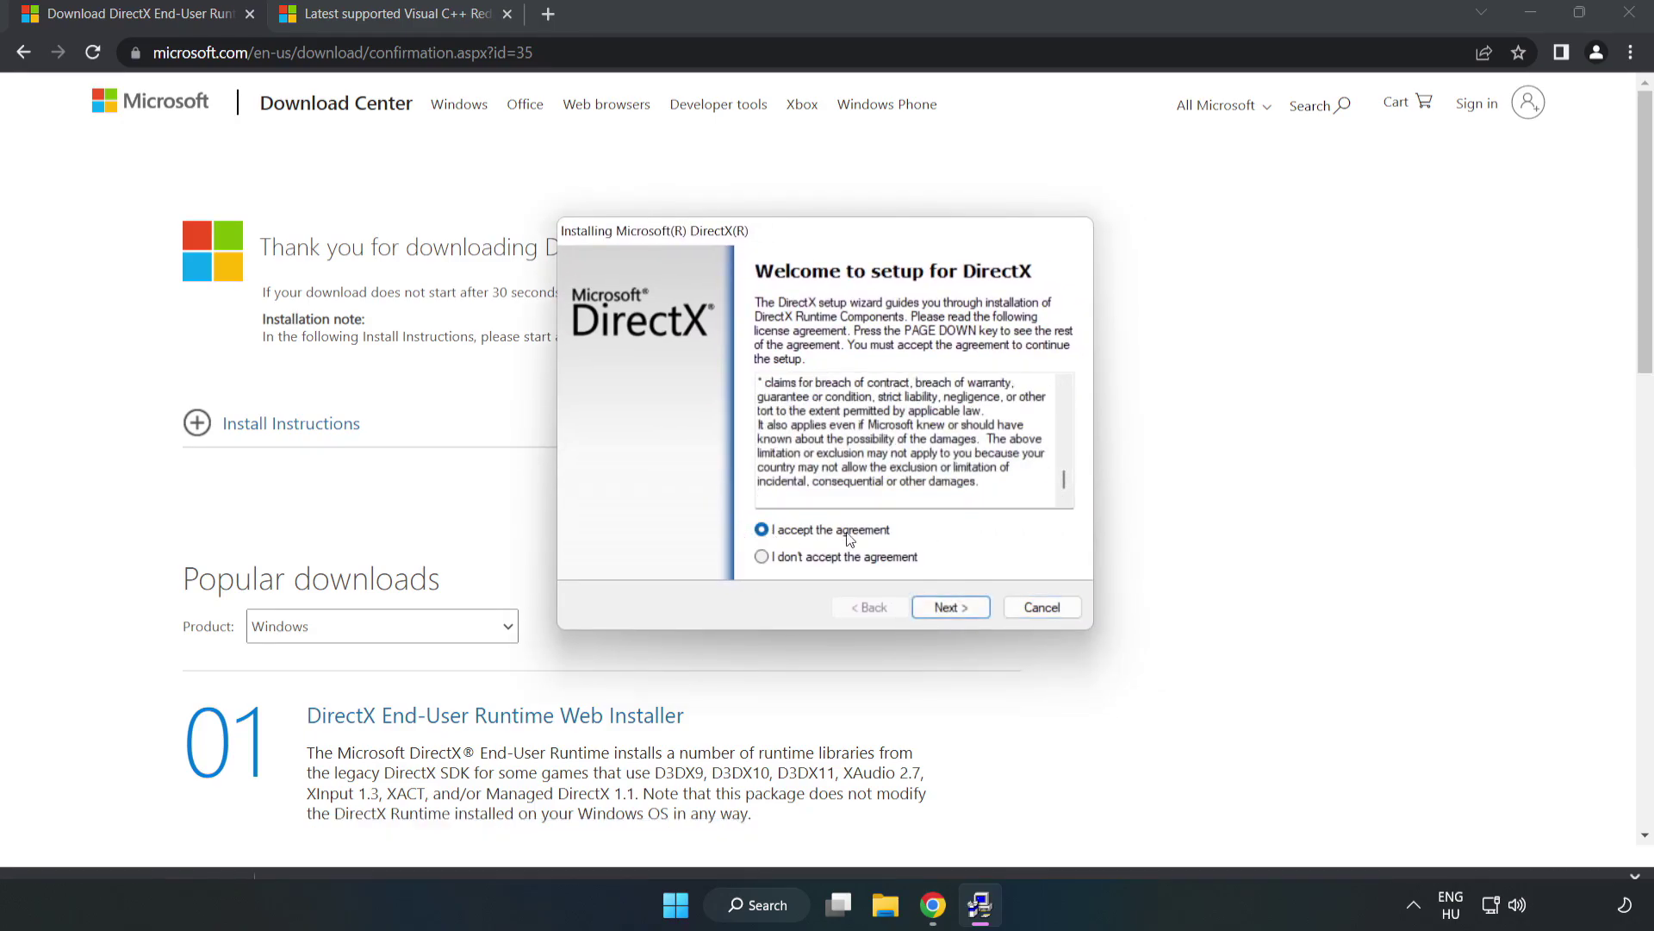
pyautogui.click(951, 607)
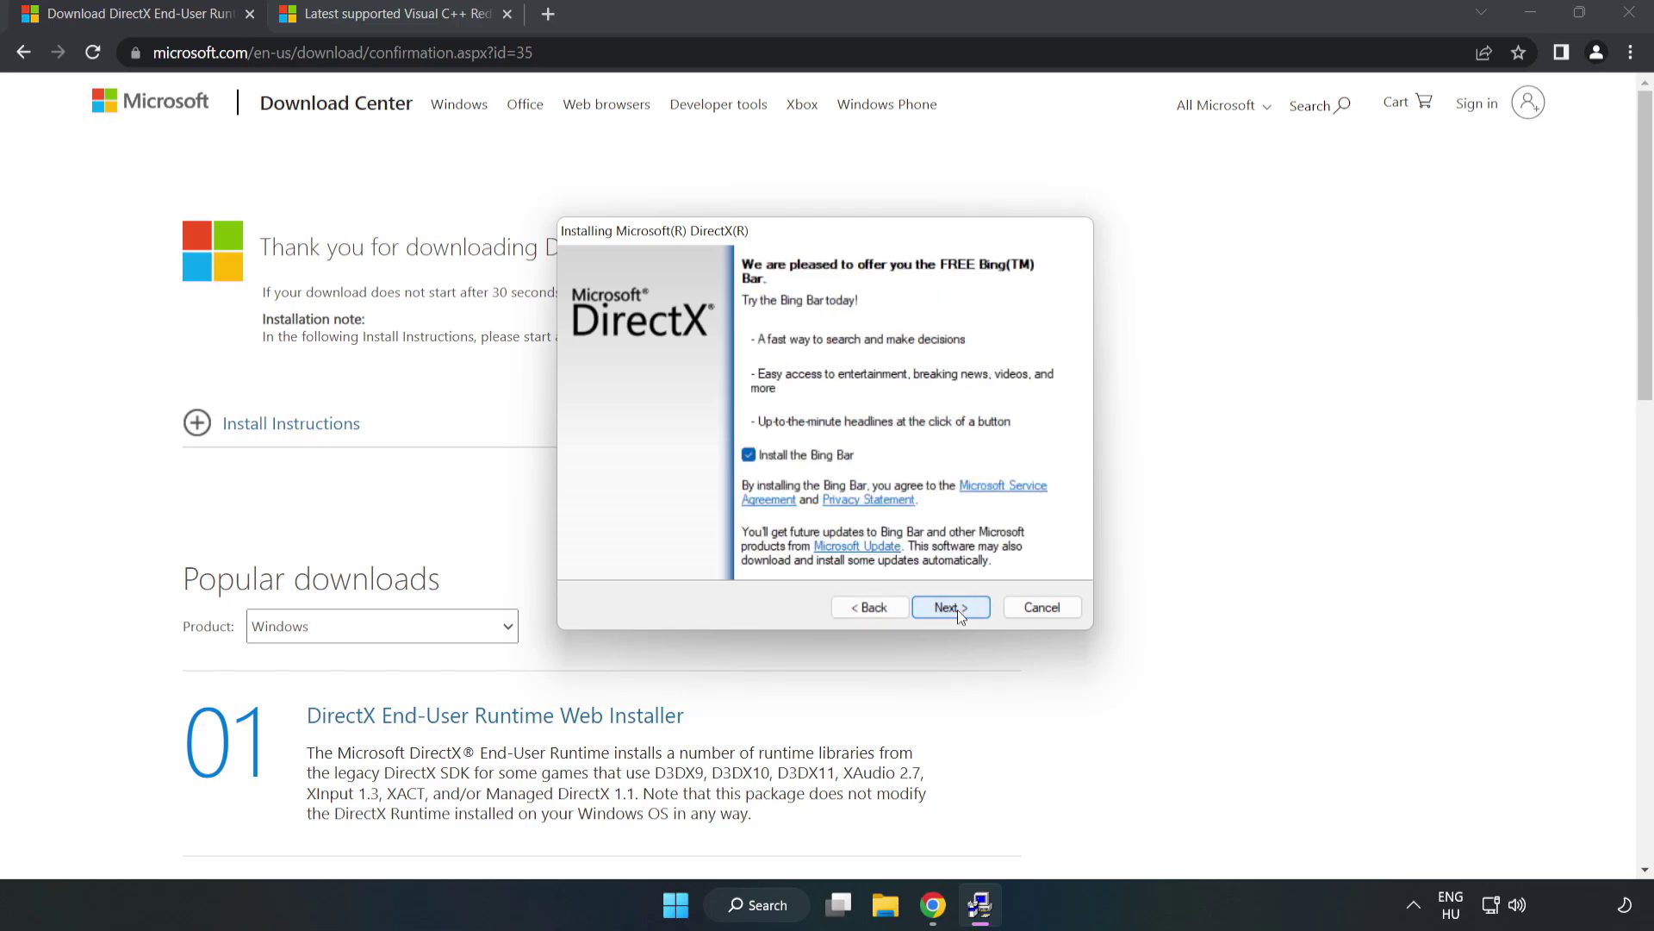
pyautogui.click(748, 455)
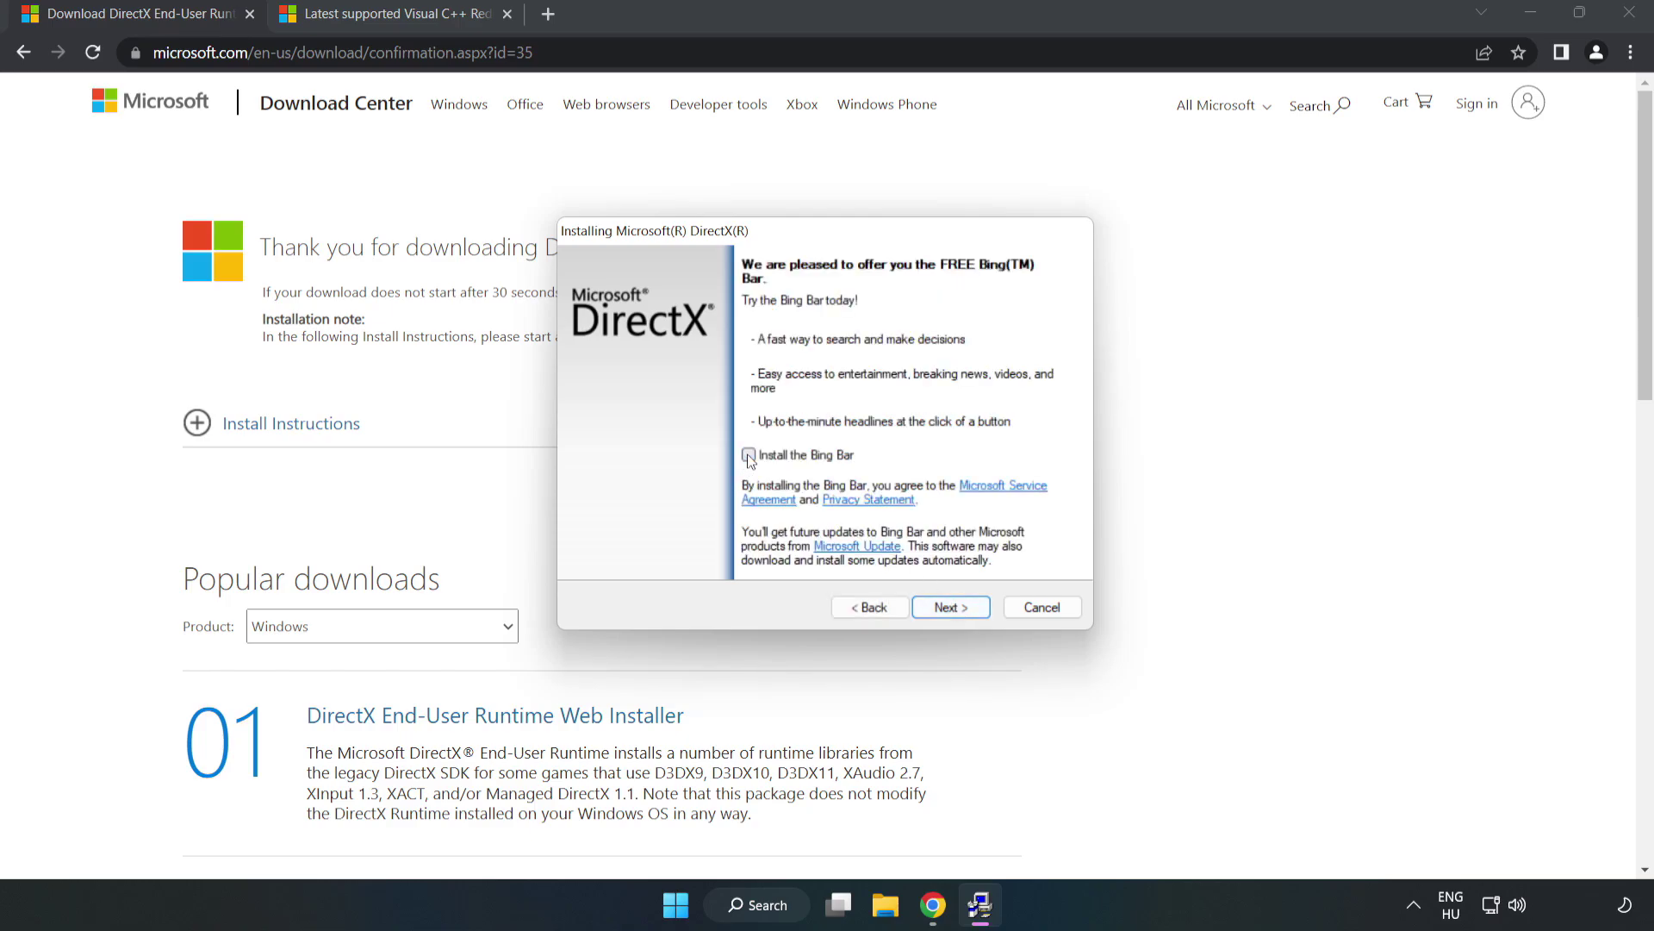
pyautogui.click(952, 608)
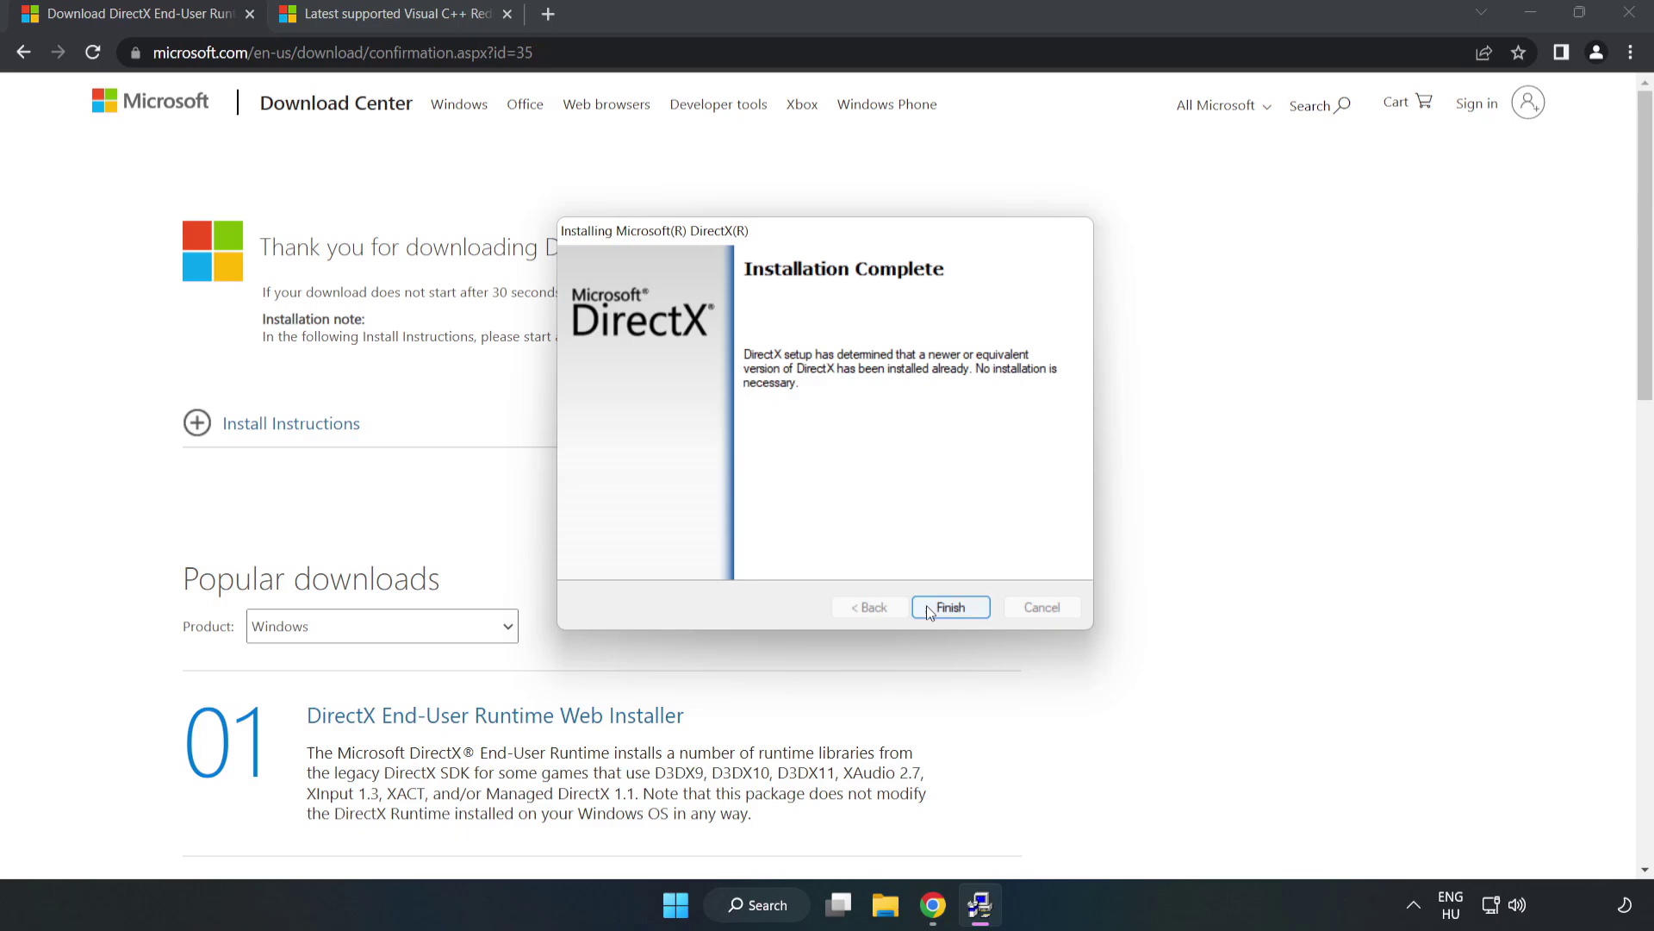
pyautogui.click(951, 607)
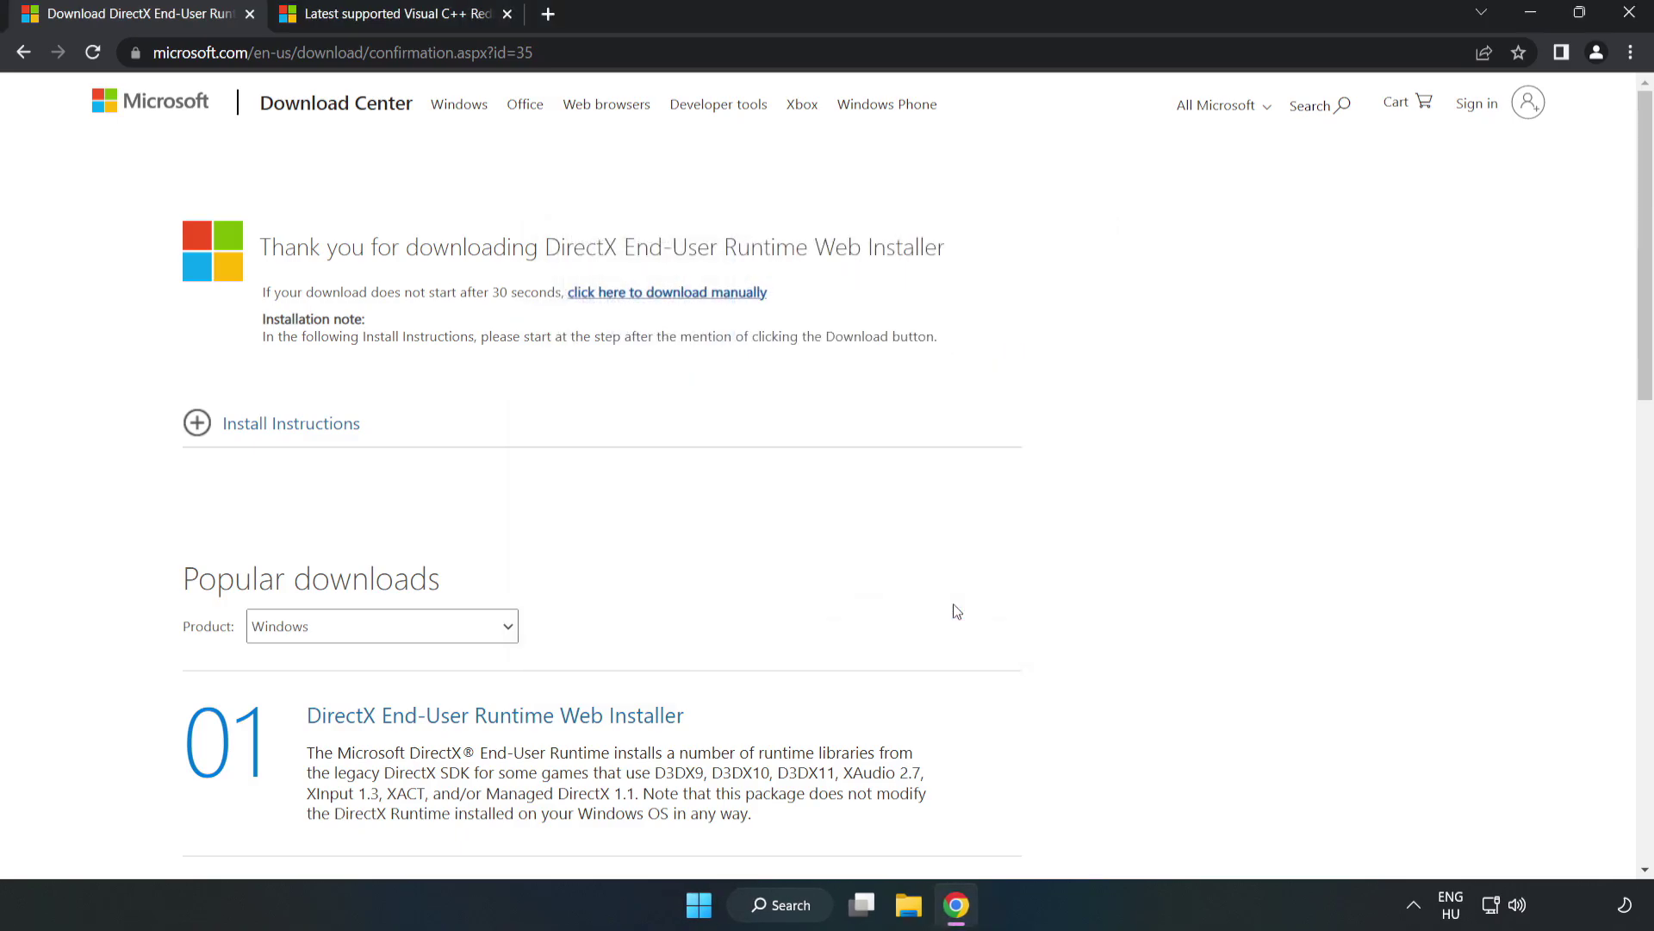
# Step: Close the DirectX tab and download the ARM64, x86 and x64 VC_redist installers, allowing multiple downloads
pyautogui.click(249, 14)
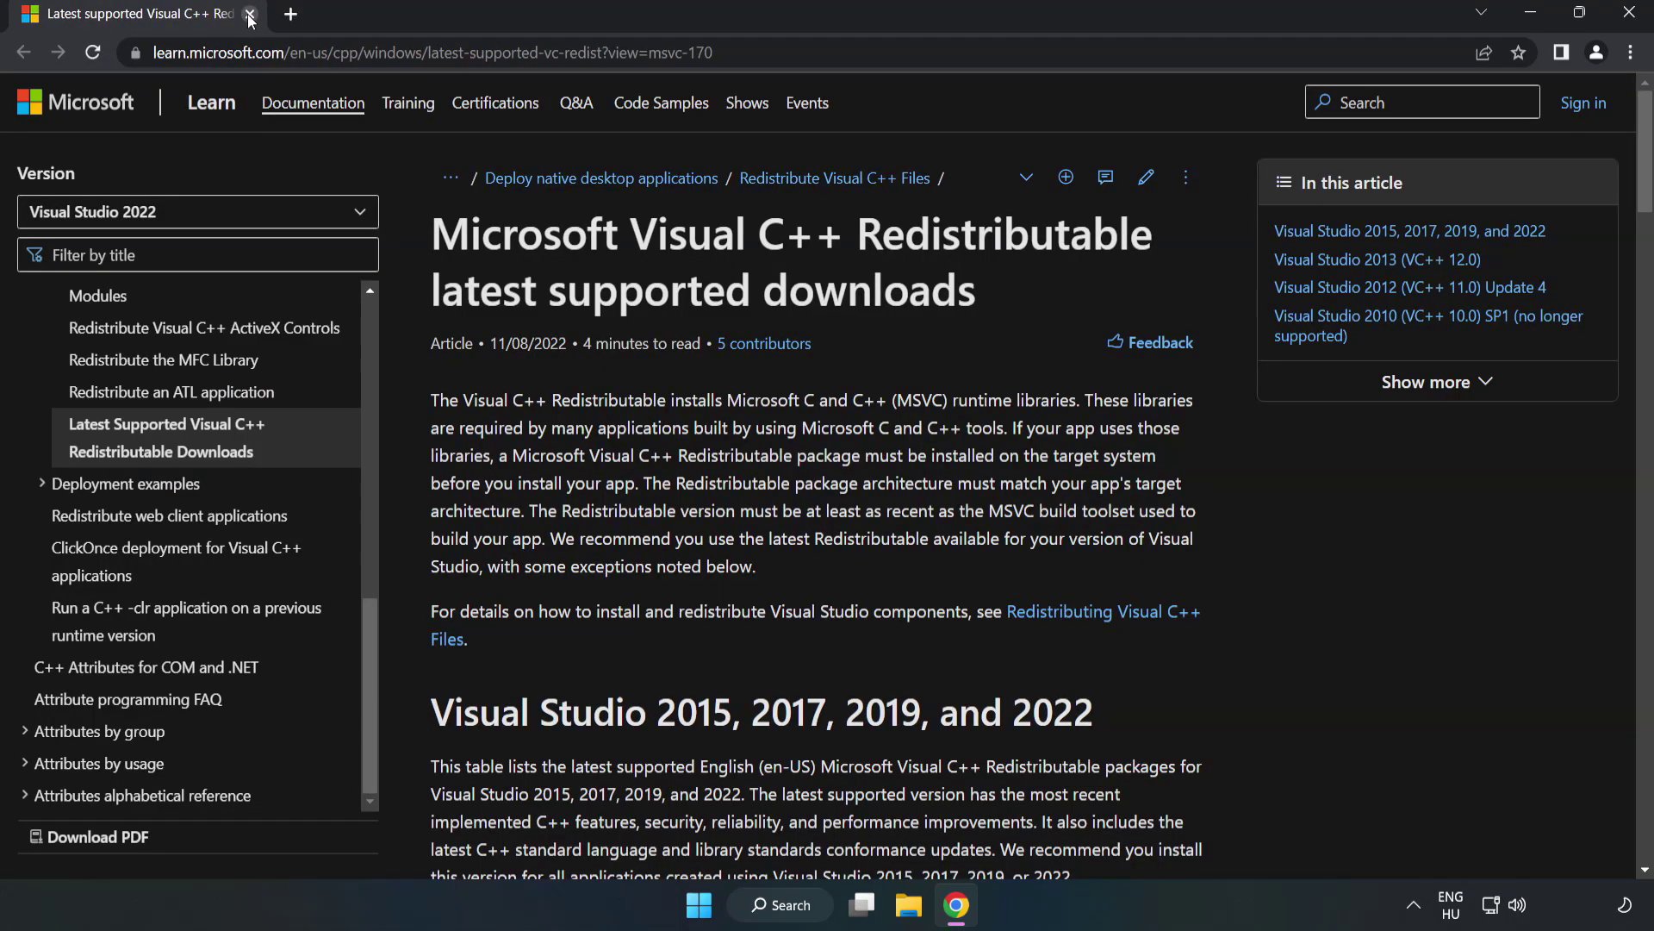
pyautogui.moveTo(714, 53); pyautogui.dragTo(207, 53)
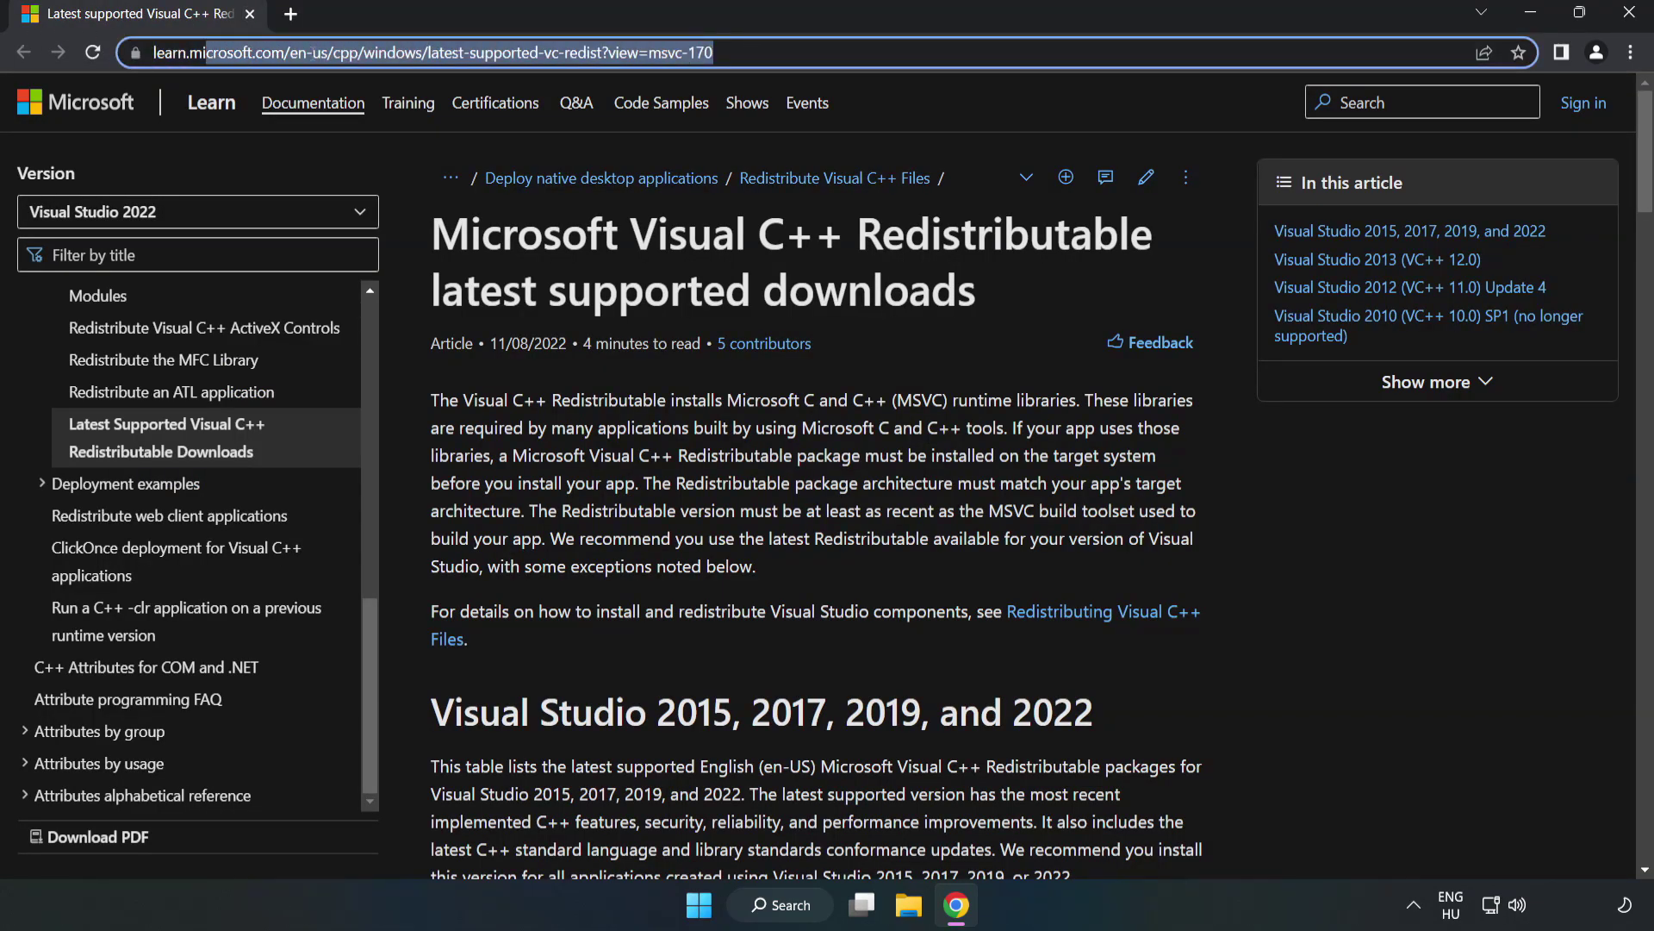
pyautogui.click(982, 219)
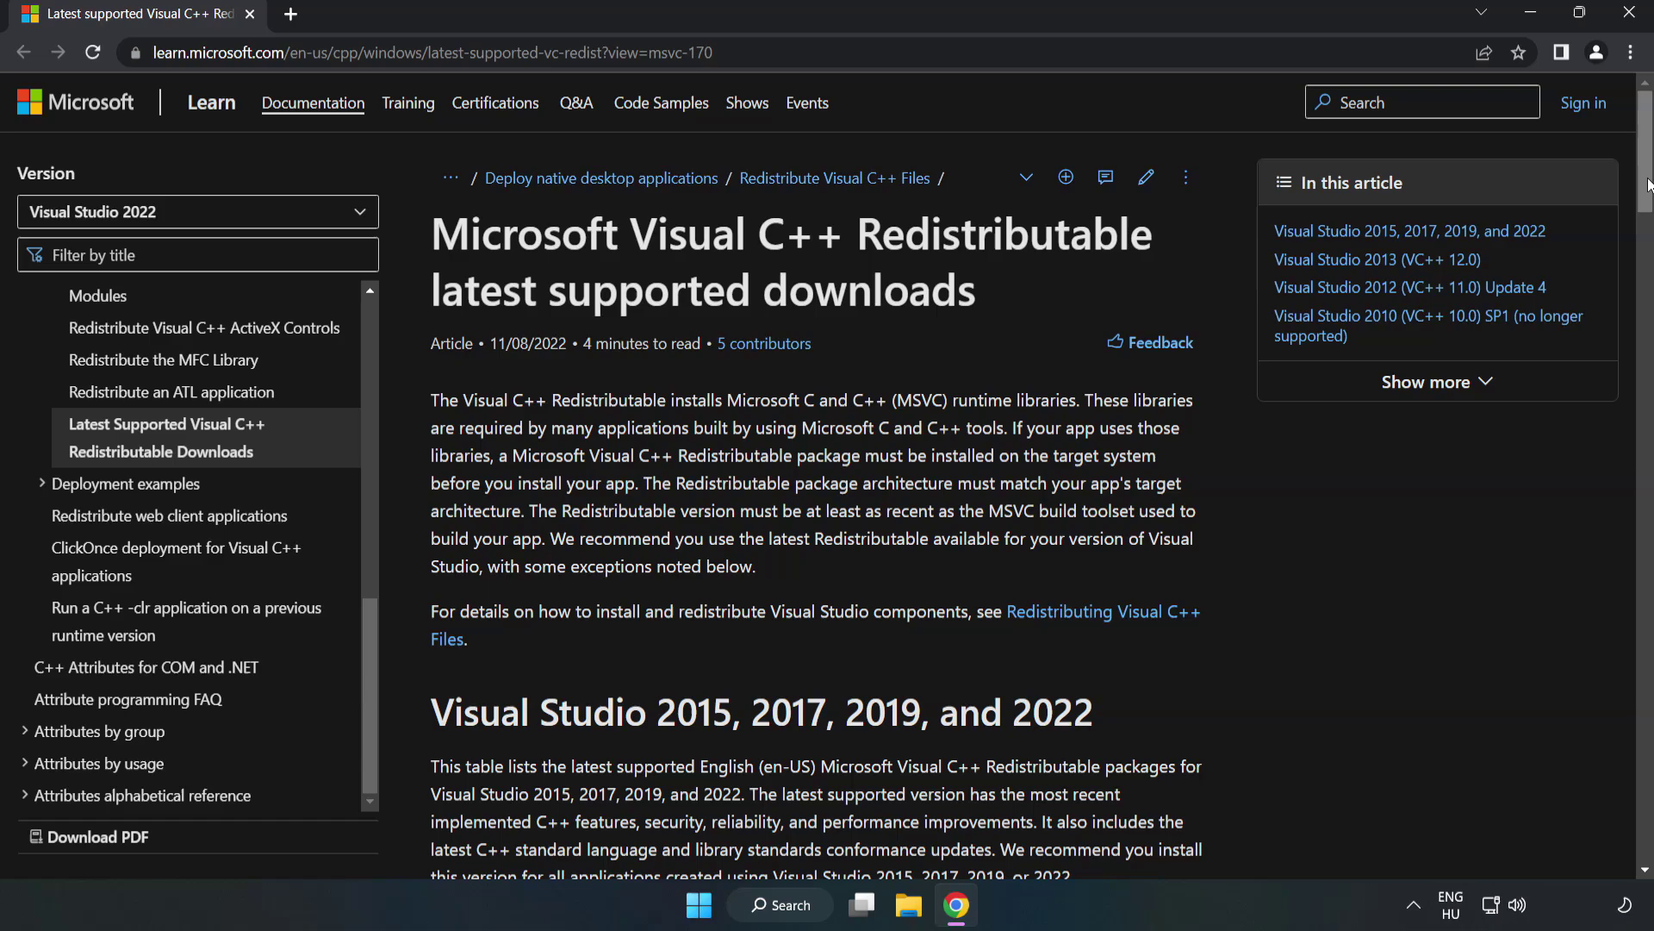
pyautogui.scroll(-5, 1648, 183)
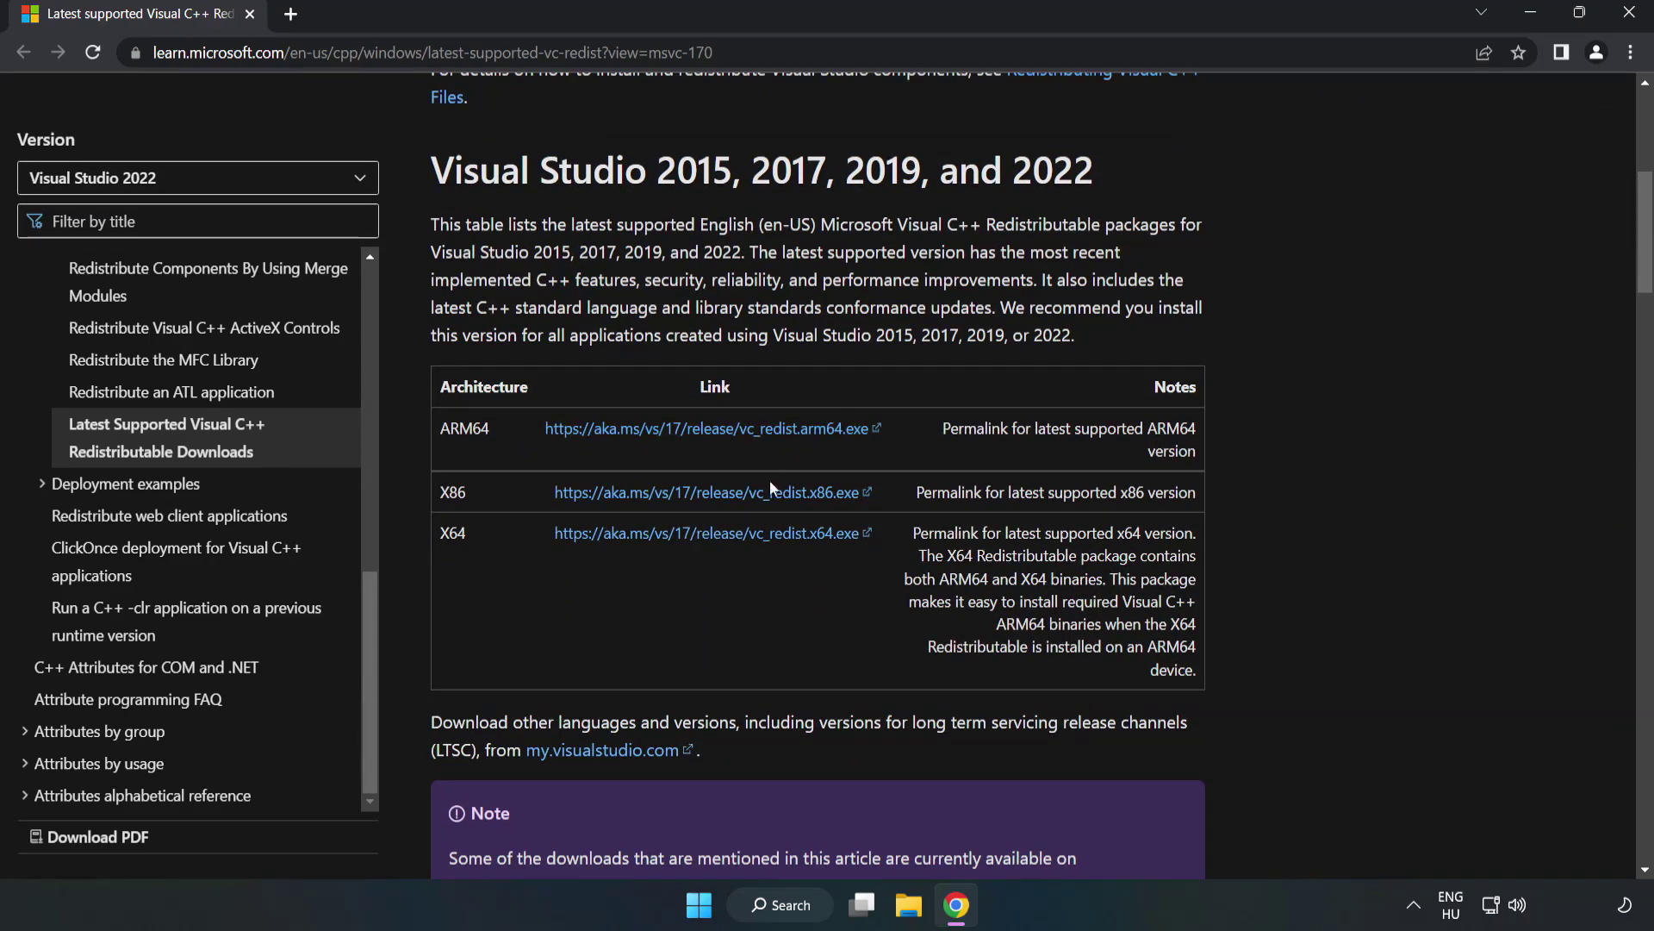
pyautogui.click(749, 435)
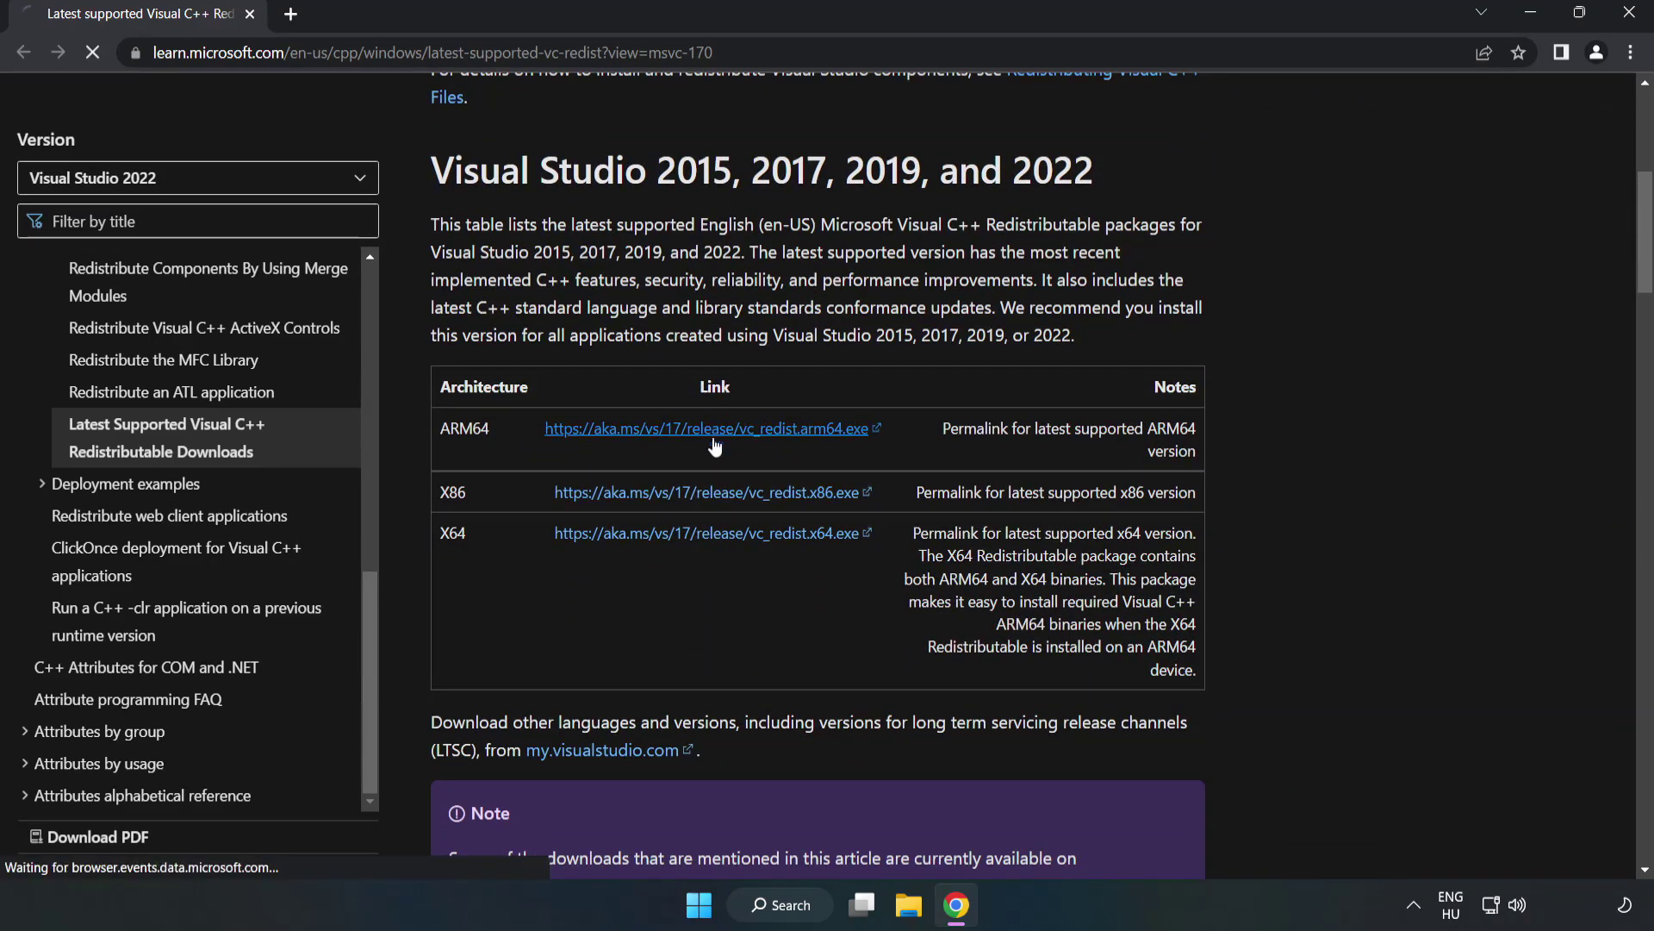
pyautogui.click(728, 493)
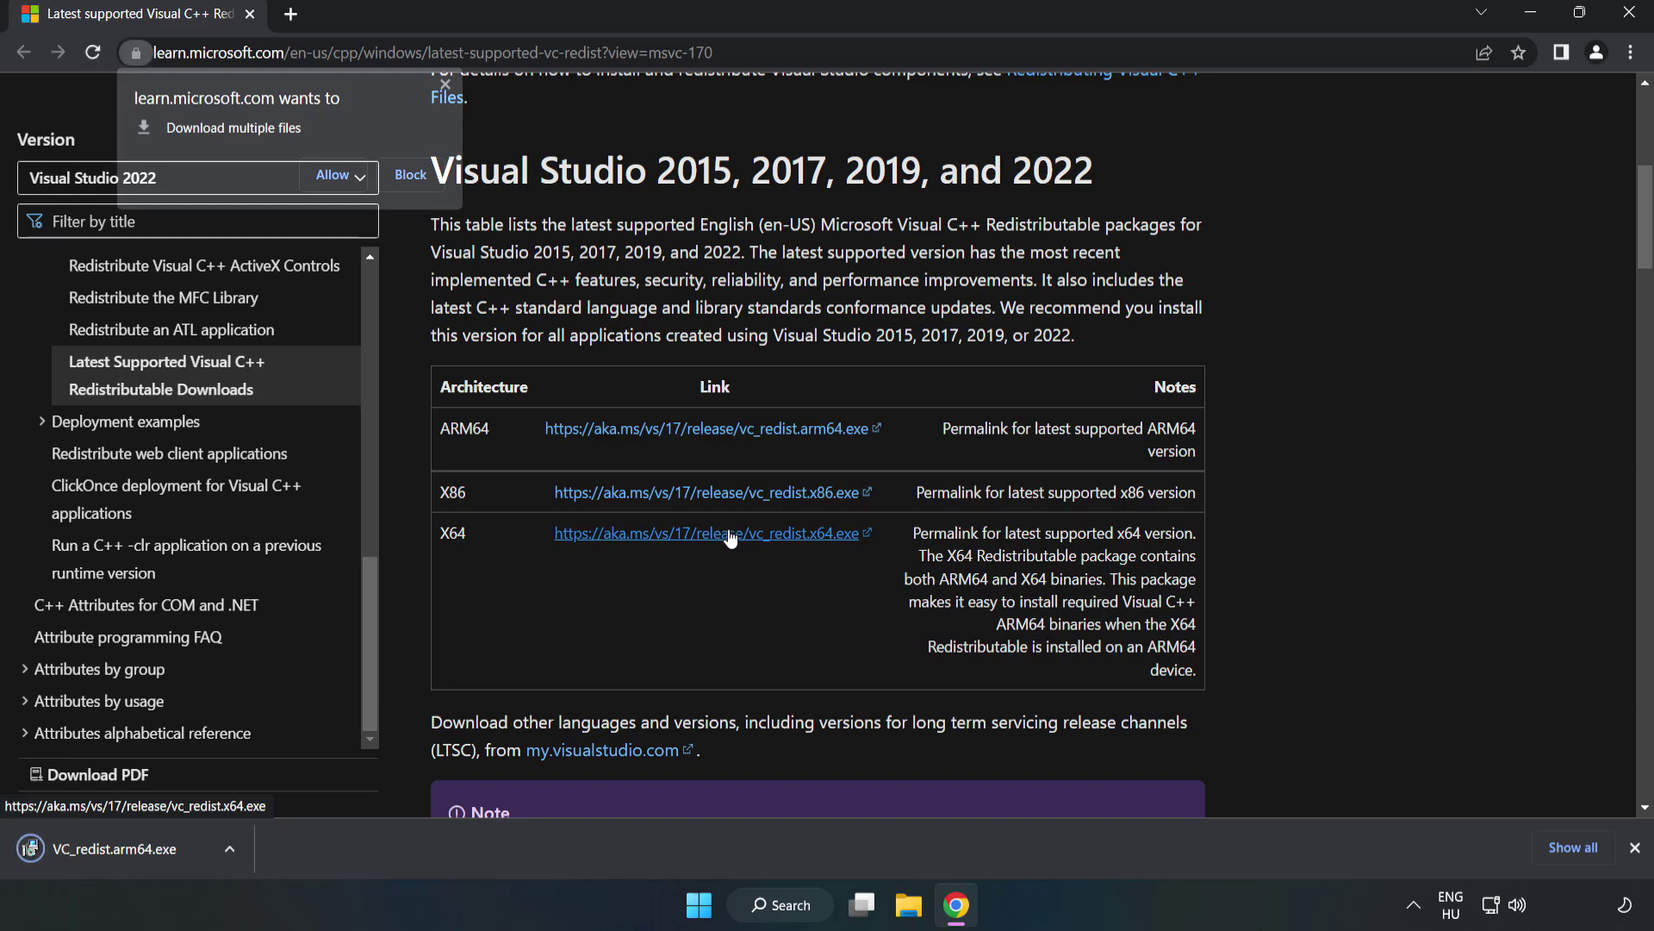
pyautogui.click(335, 174)
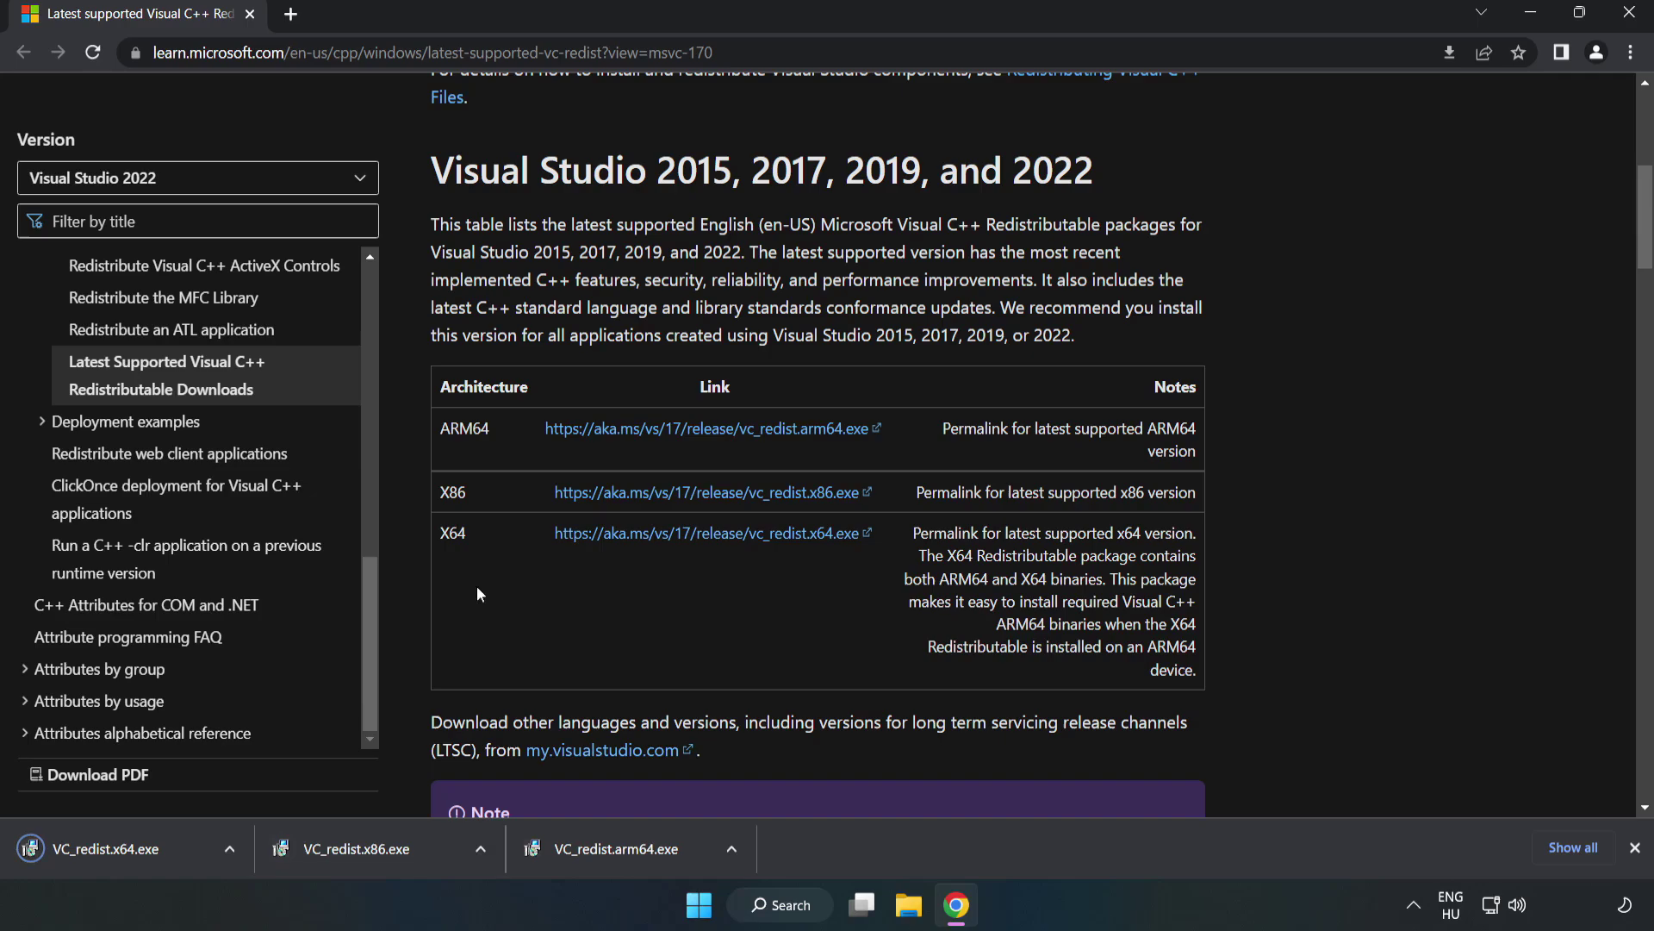
# Step: Attempt the ARM64 Visual C++ redistributable install after agreeing to the license, and dismiss its failure
pyautogui.click(633, 855)
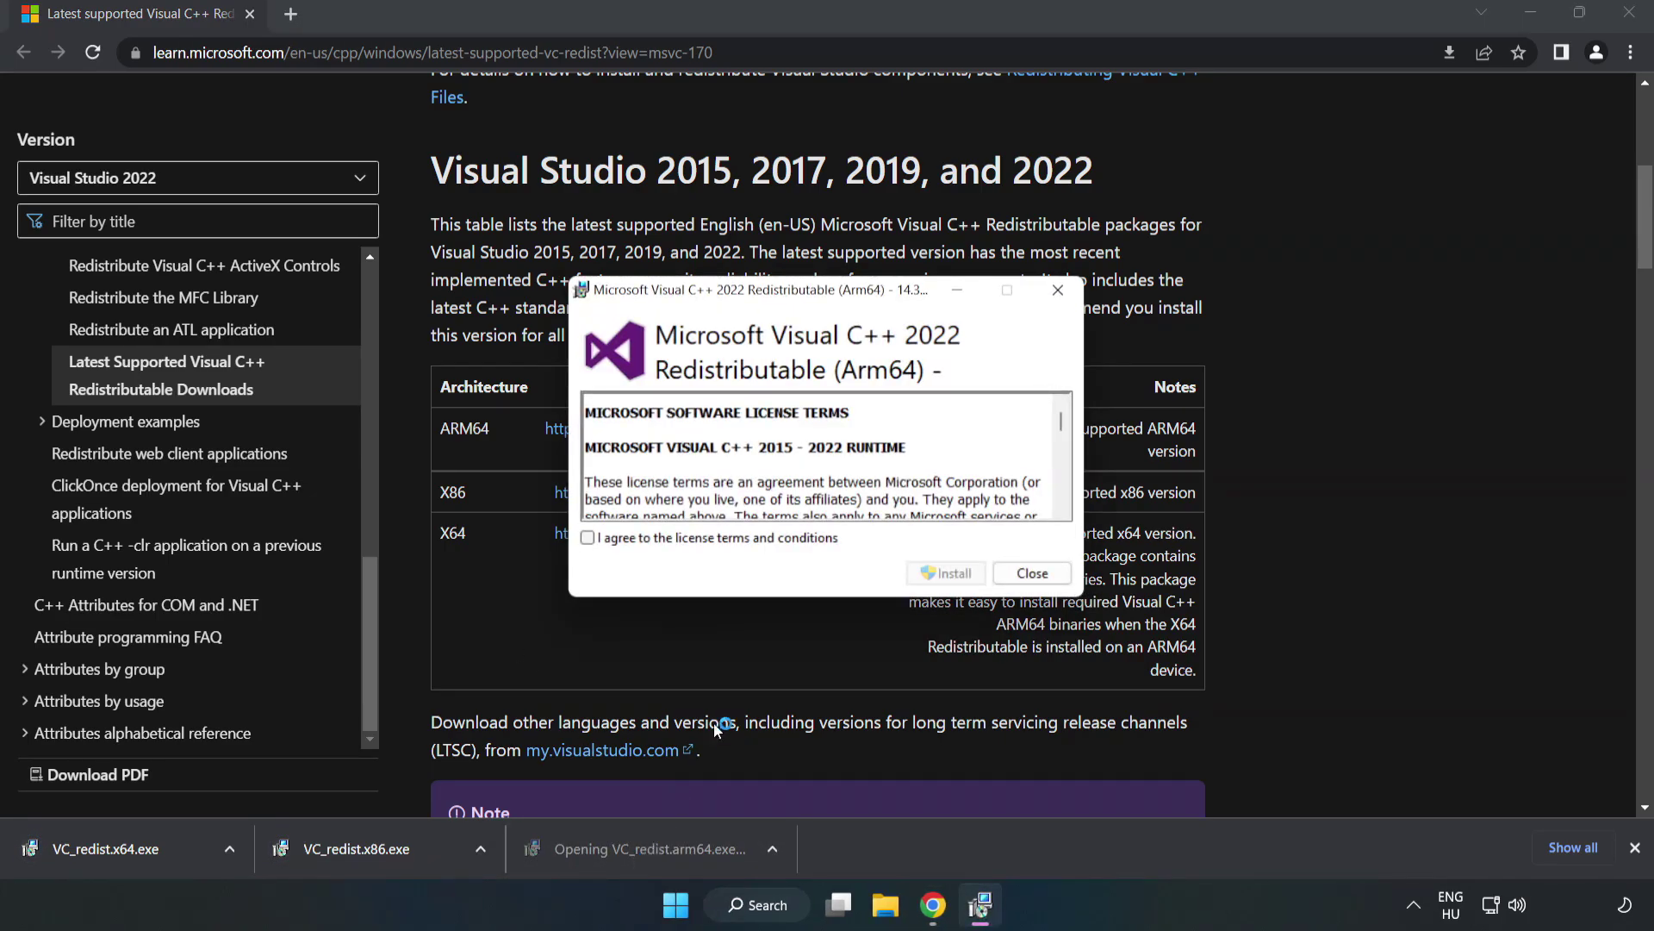
pyautogui.scroll(-15, 723, 482)
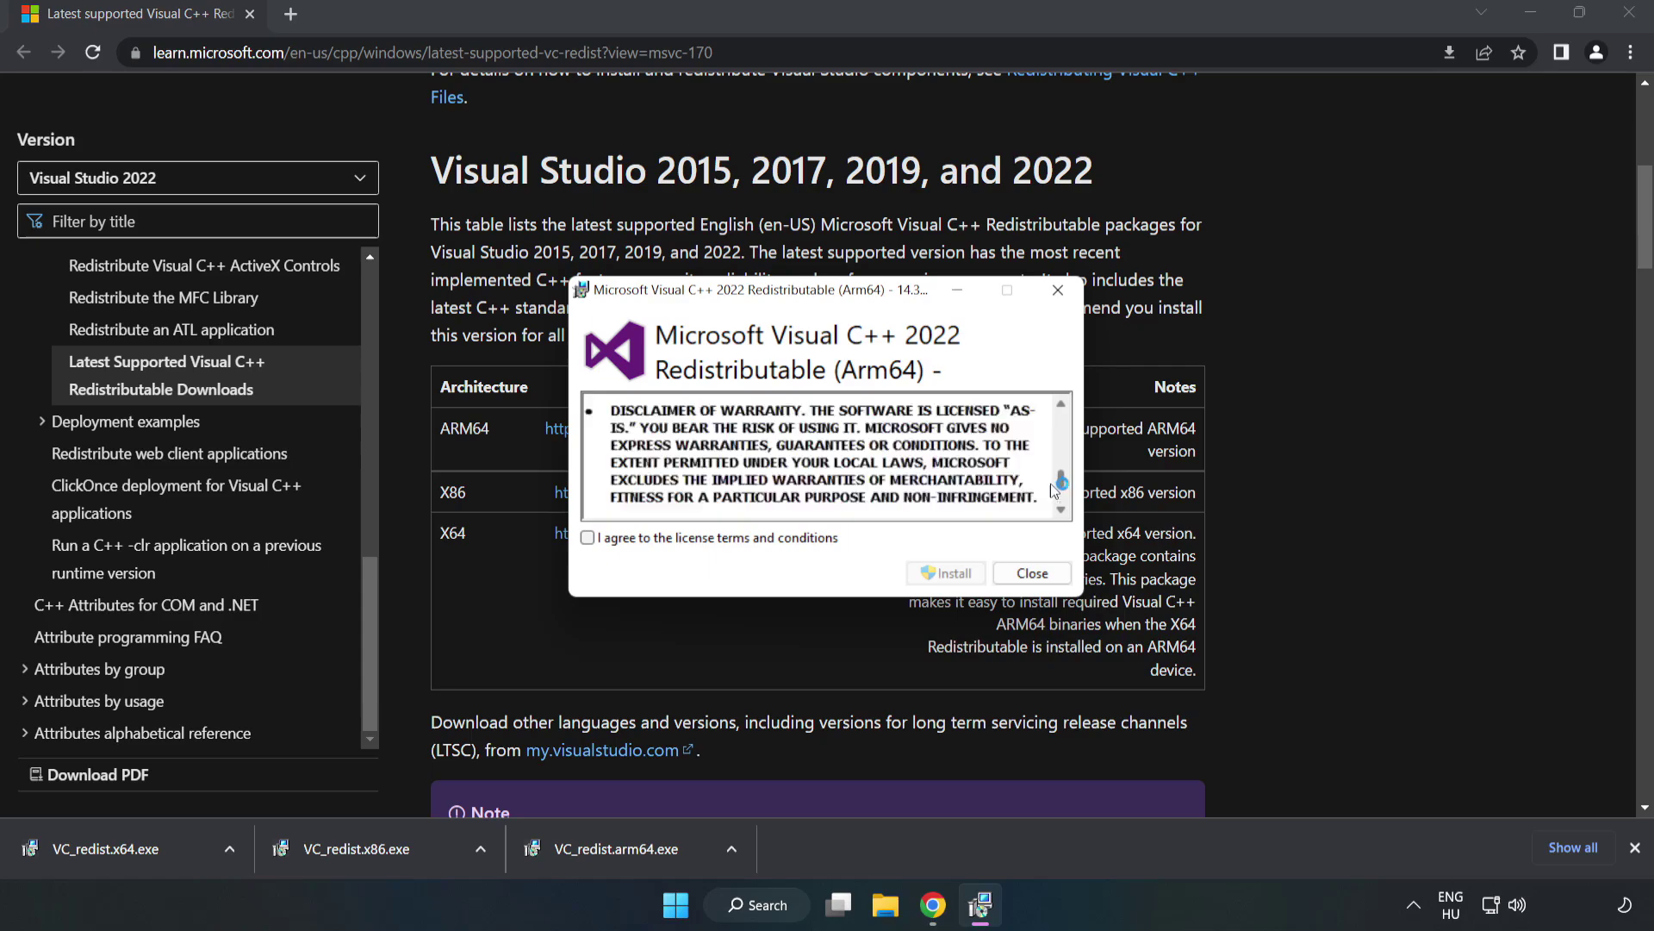
pyautogui.click(722, 540)
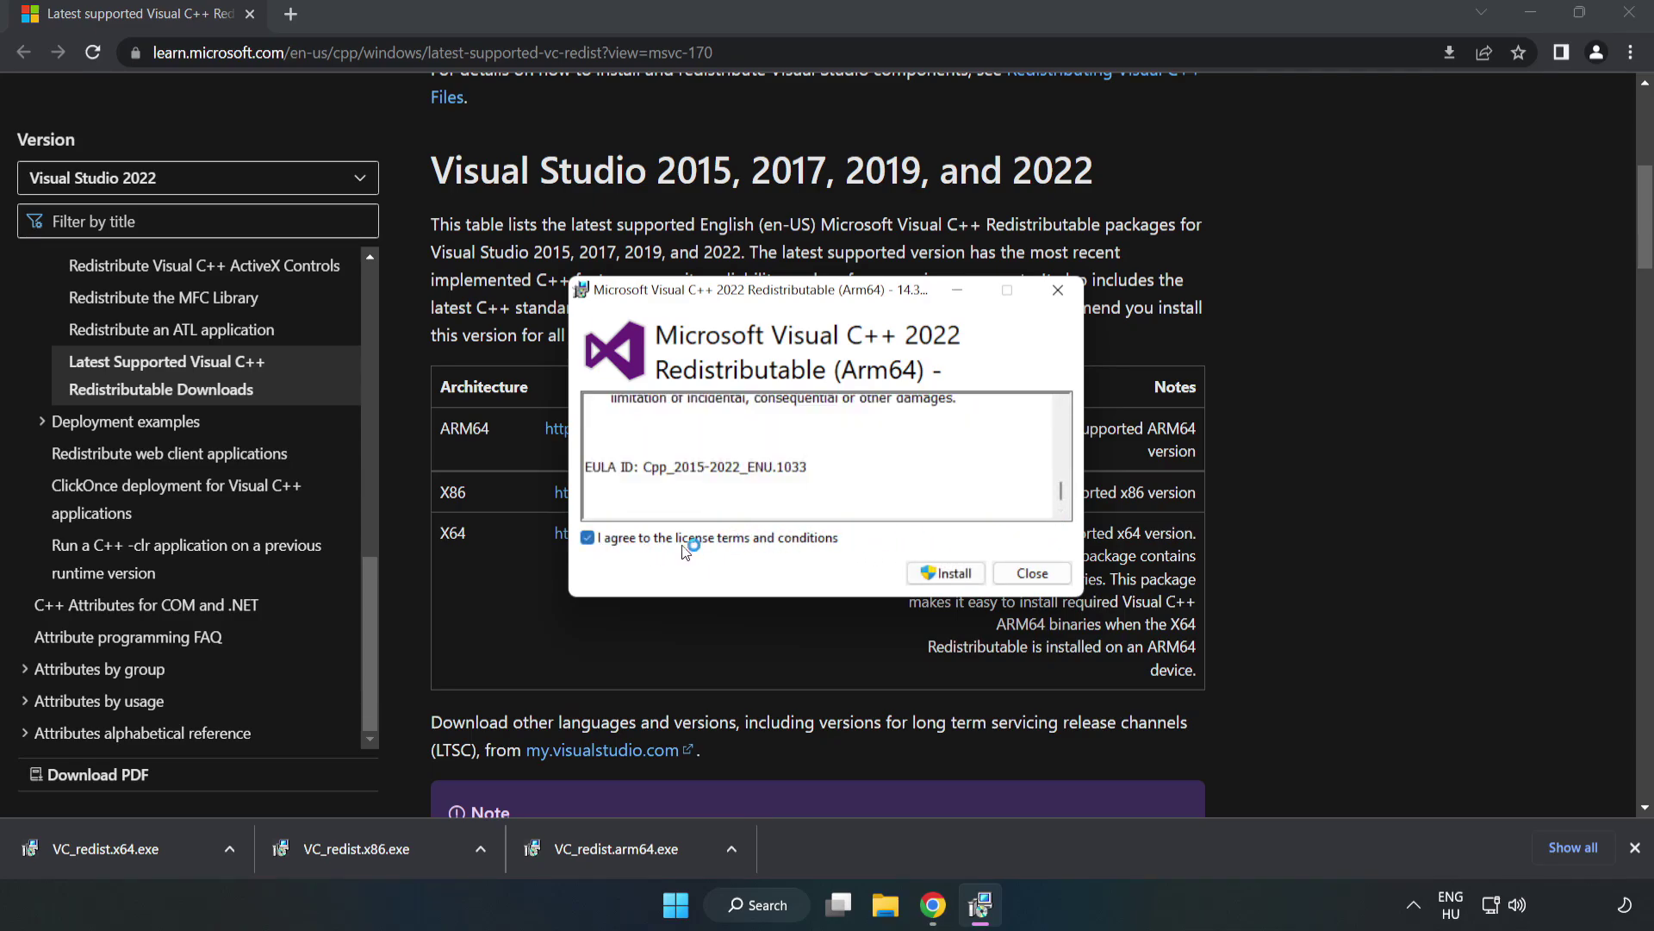
pyautogui.click(946, 580)
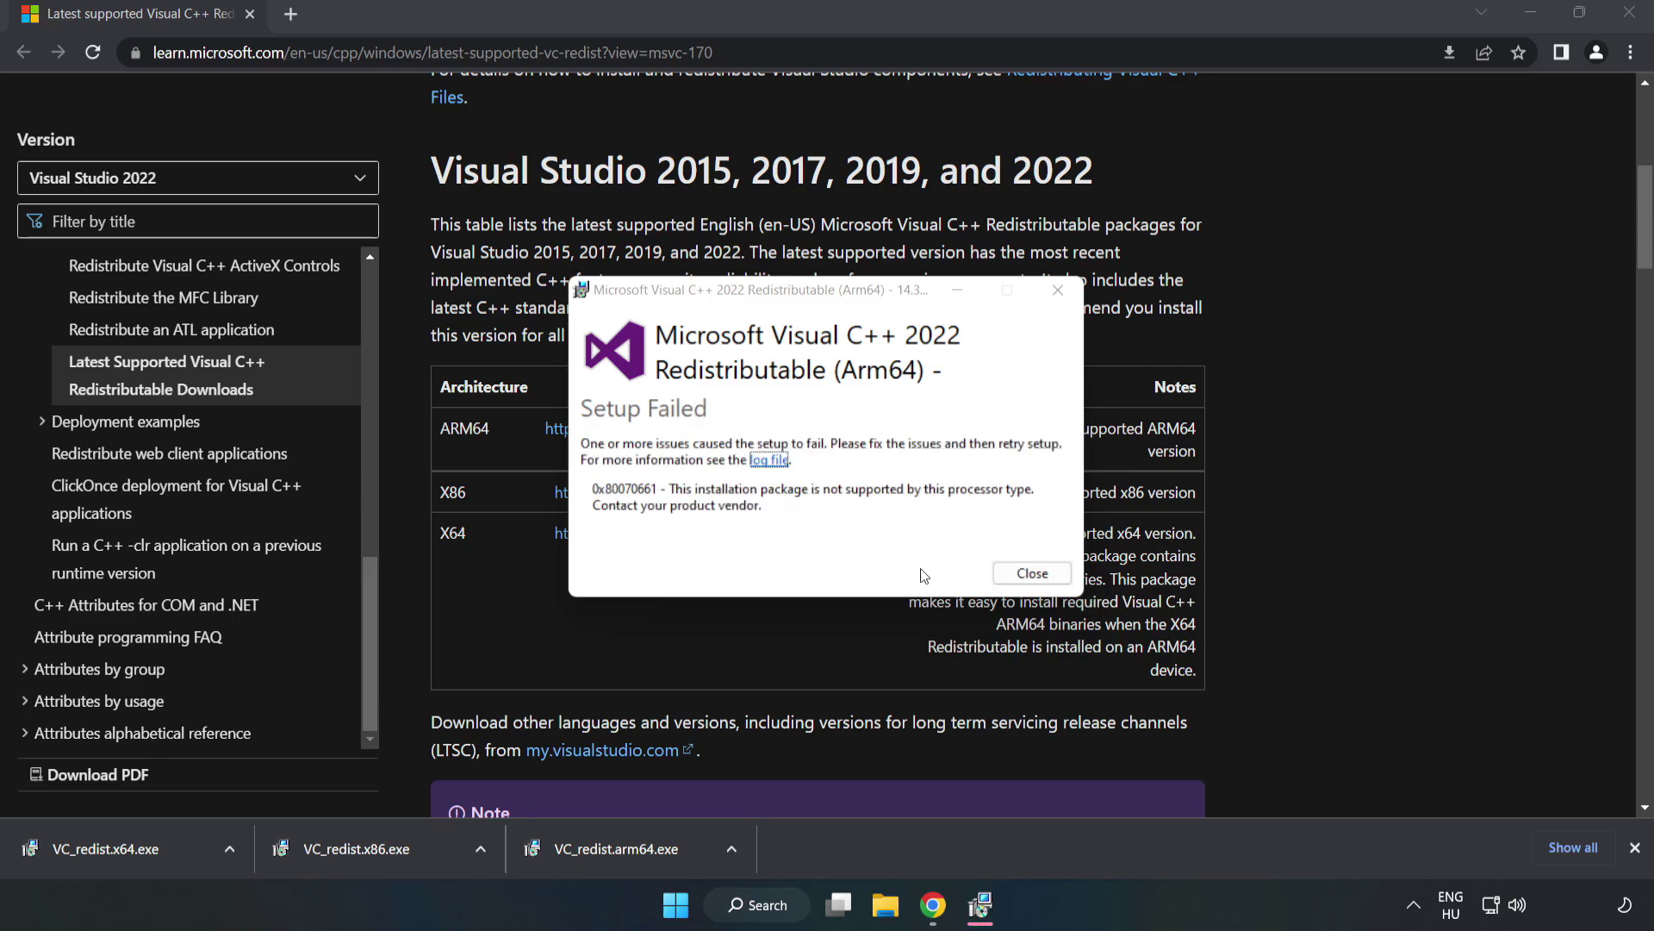
pyautogui.click(1029, 574)
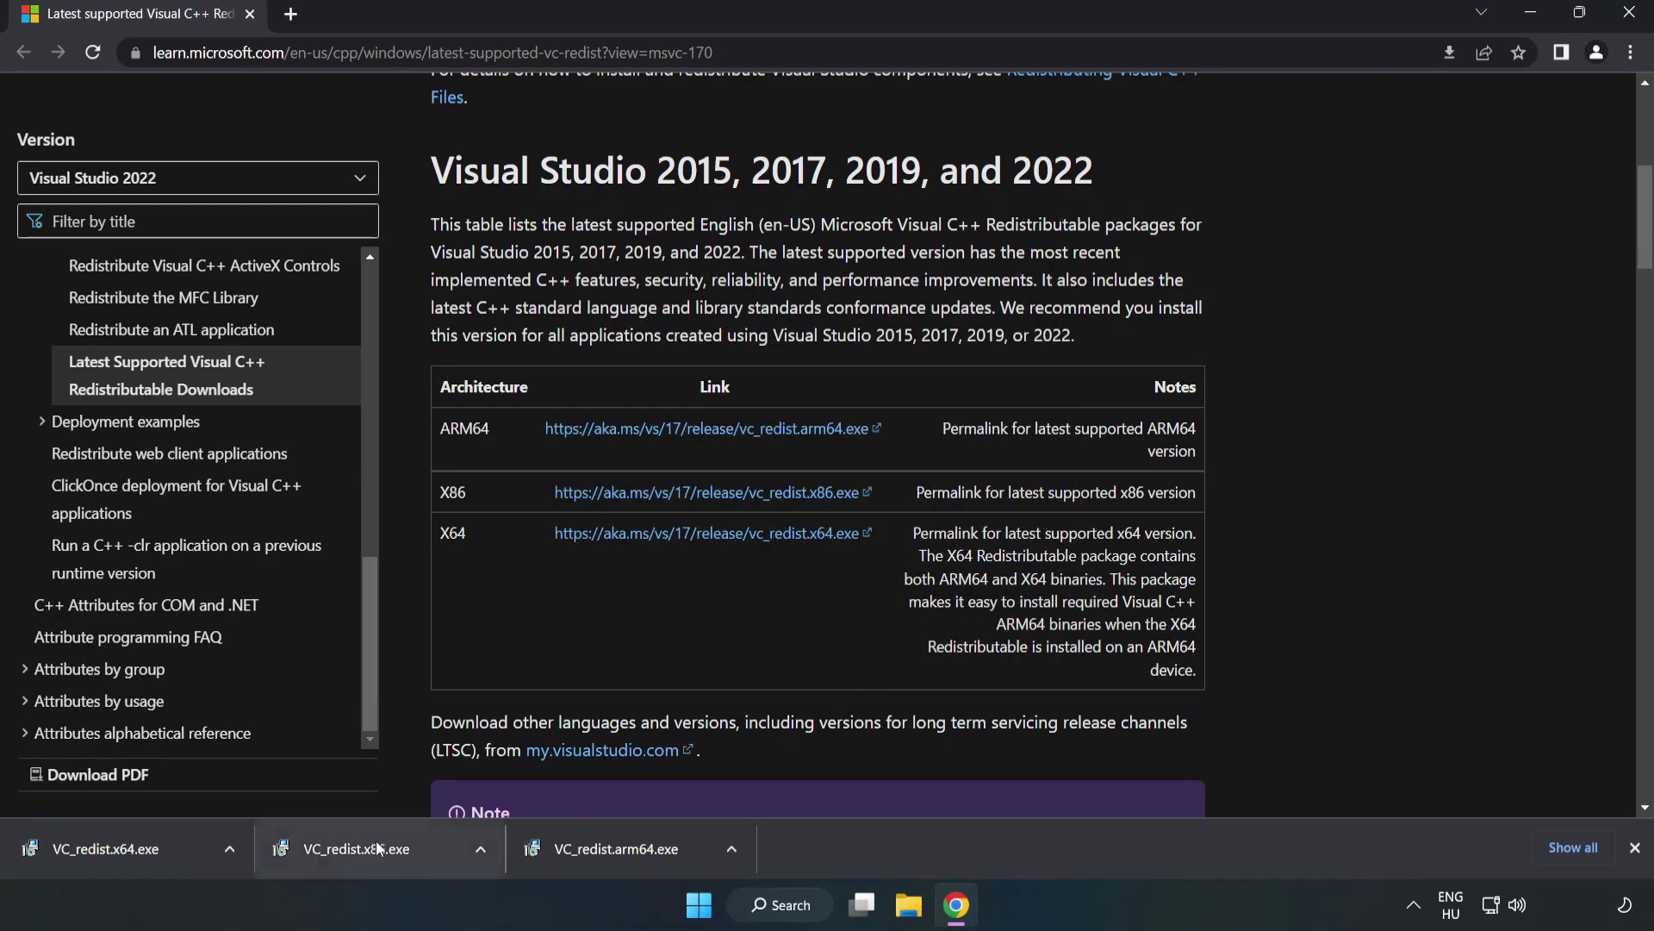
# Step: Install the x86 and x64 Visual C++ 2015-2022 redistributables, closing each setup without restarting
pyautogui.click(378, 849)
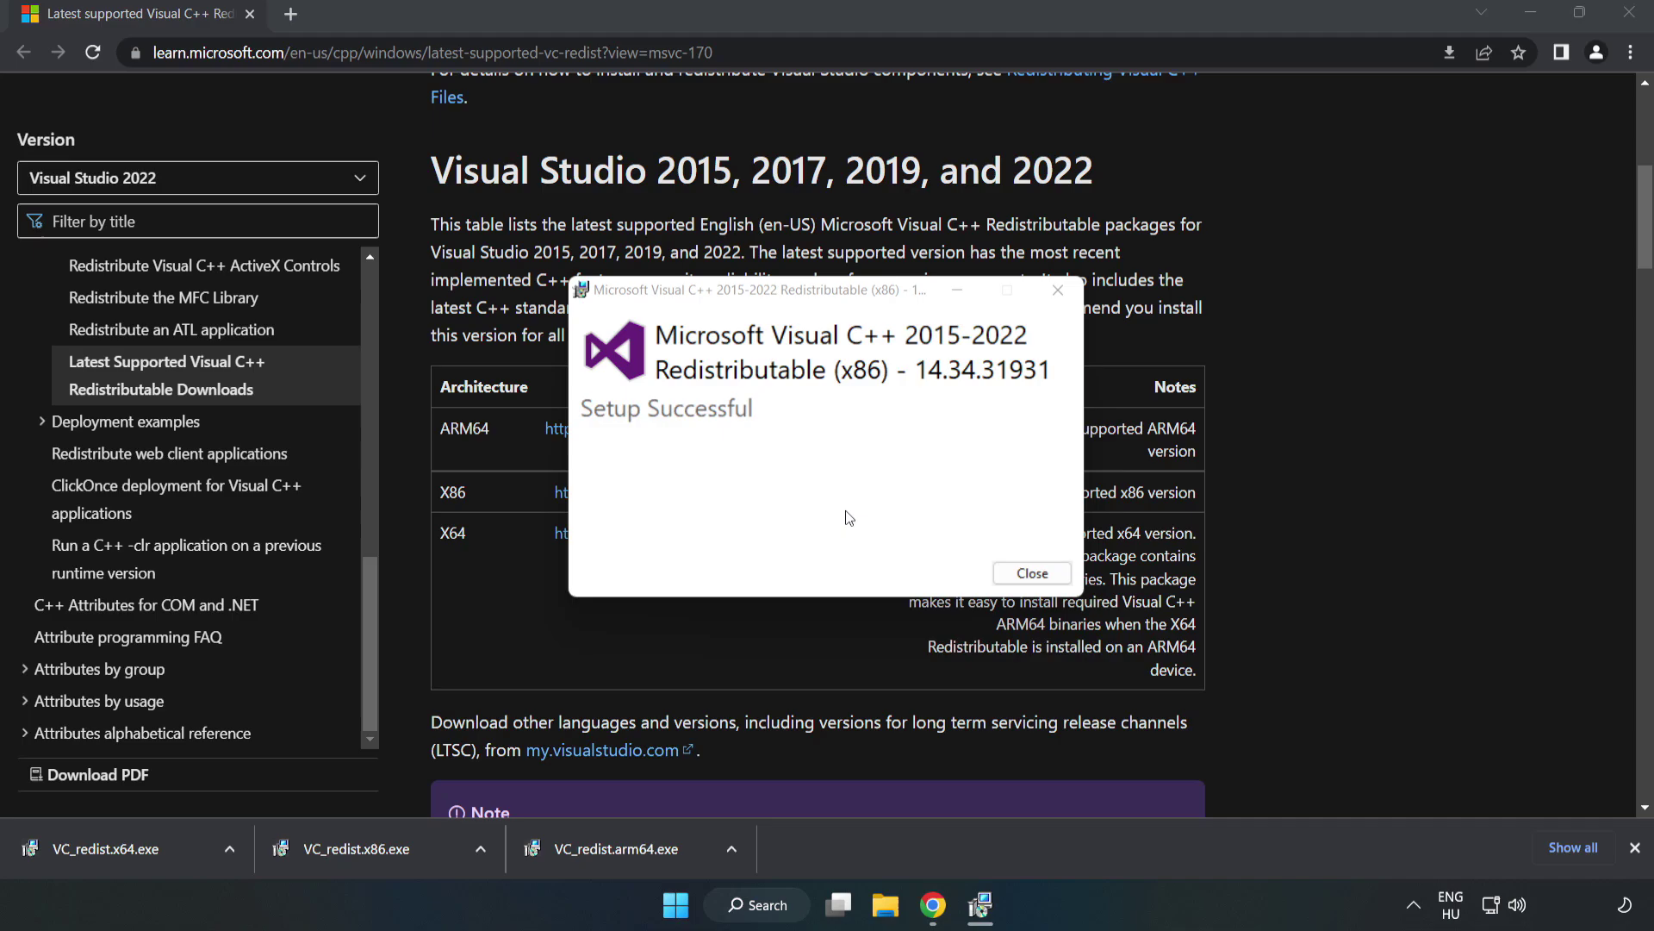
pyautogui.click(1033, 573)
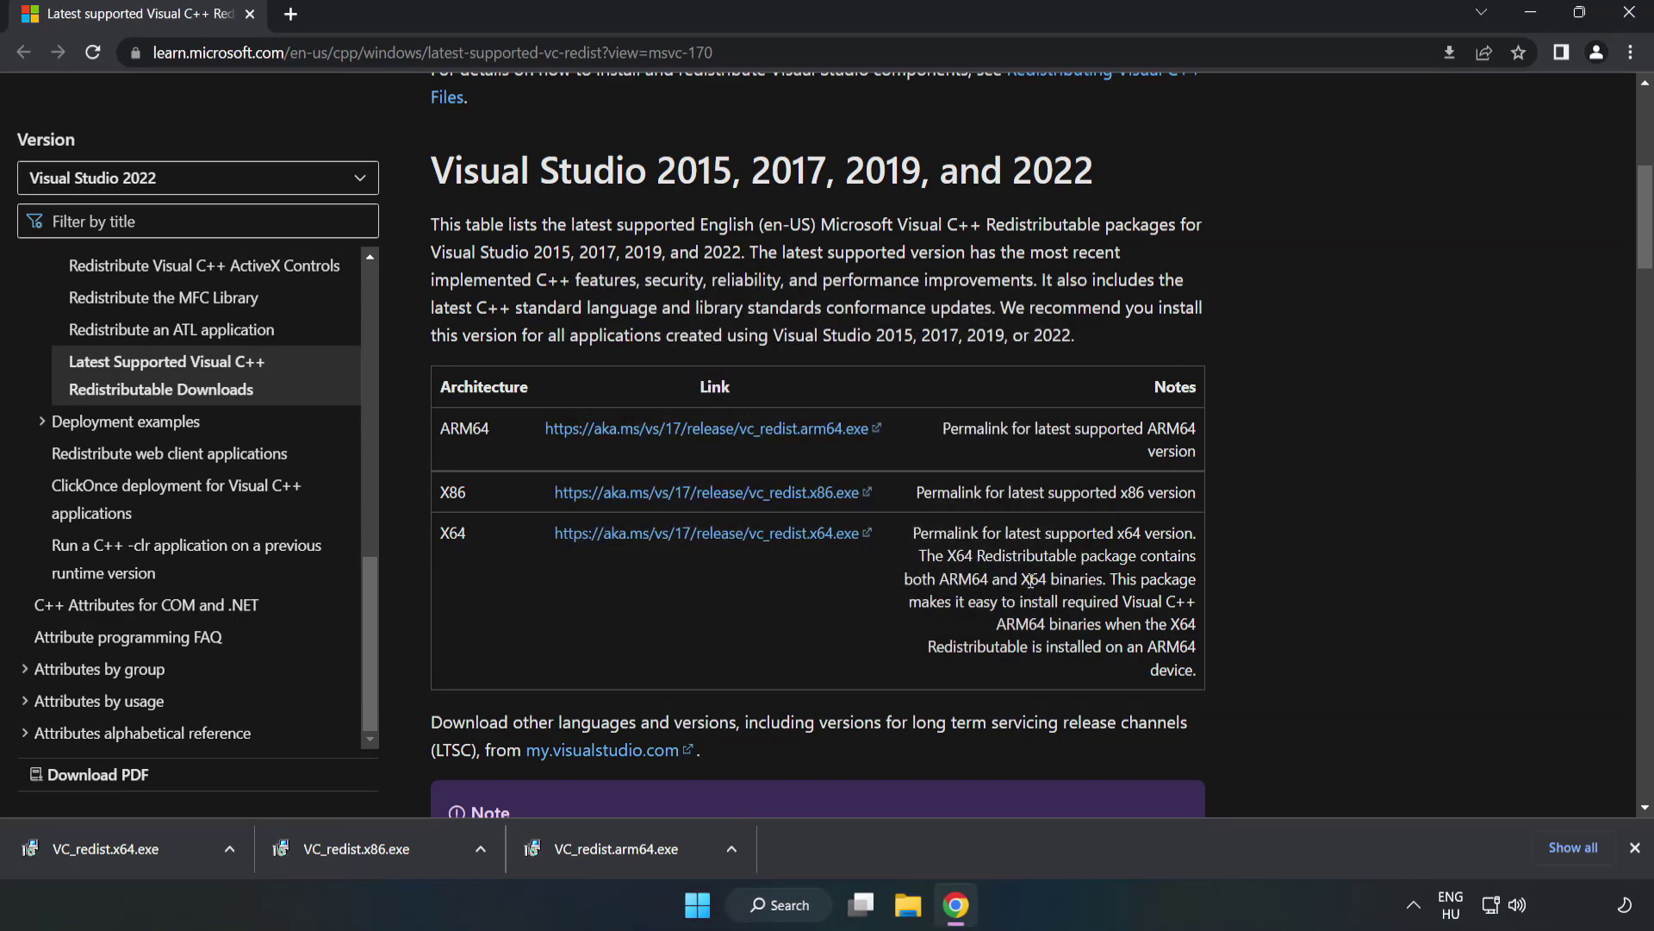
pyautogui.click(90, 844)
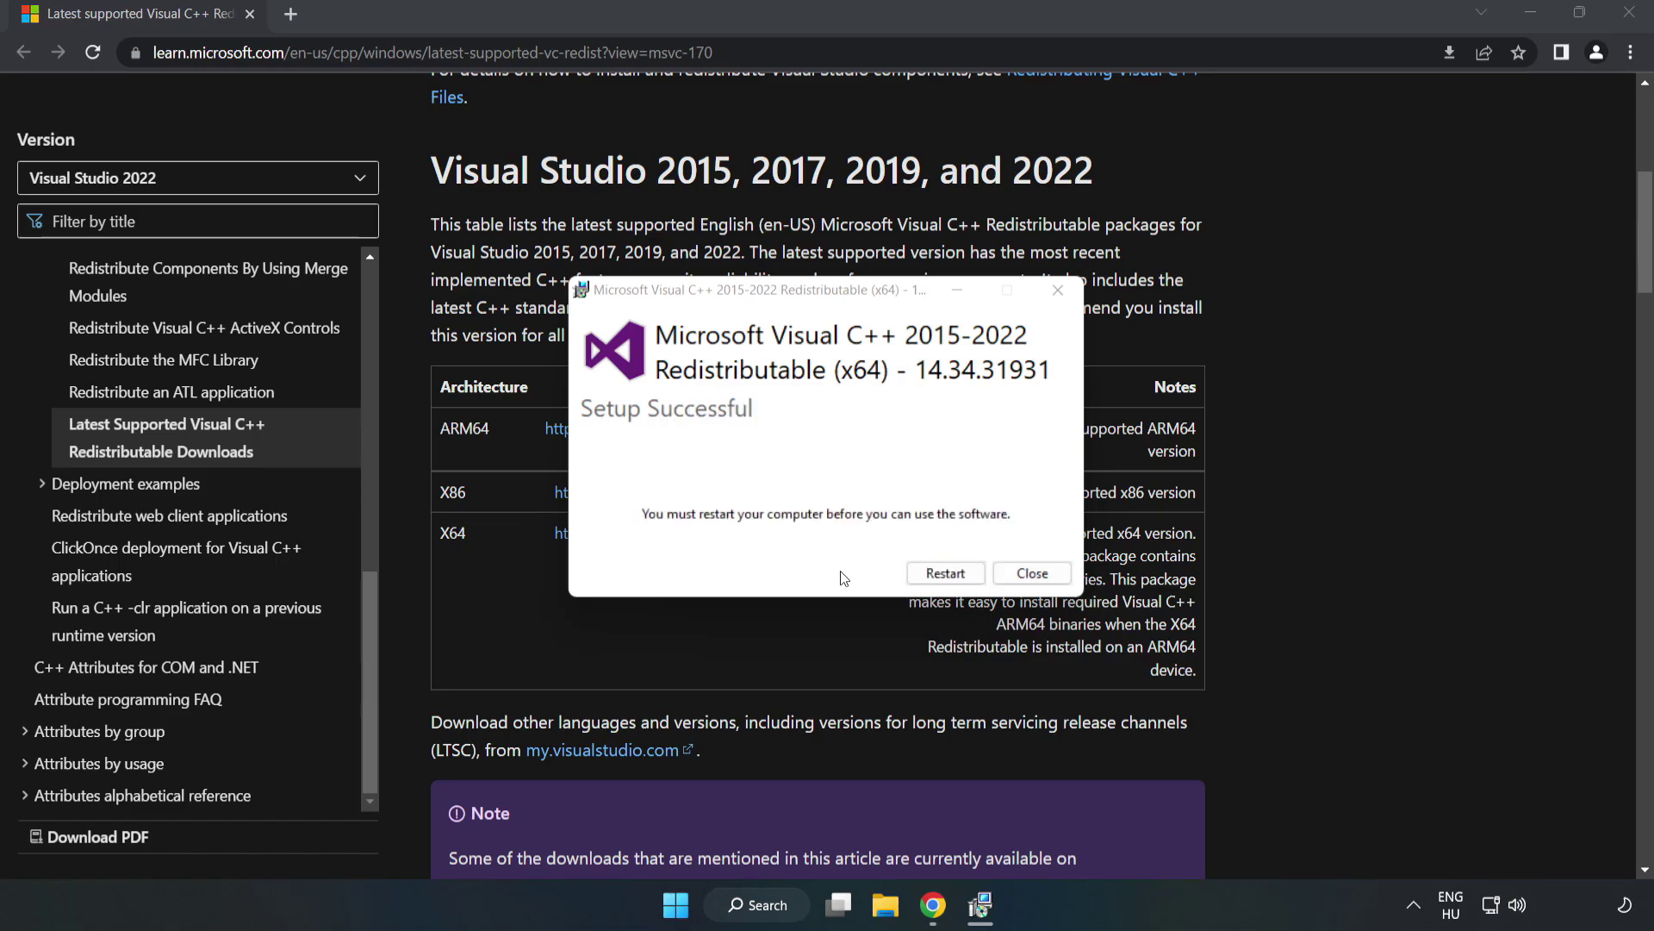
pyautogui.click(1033, 574)
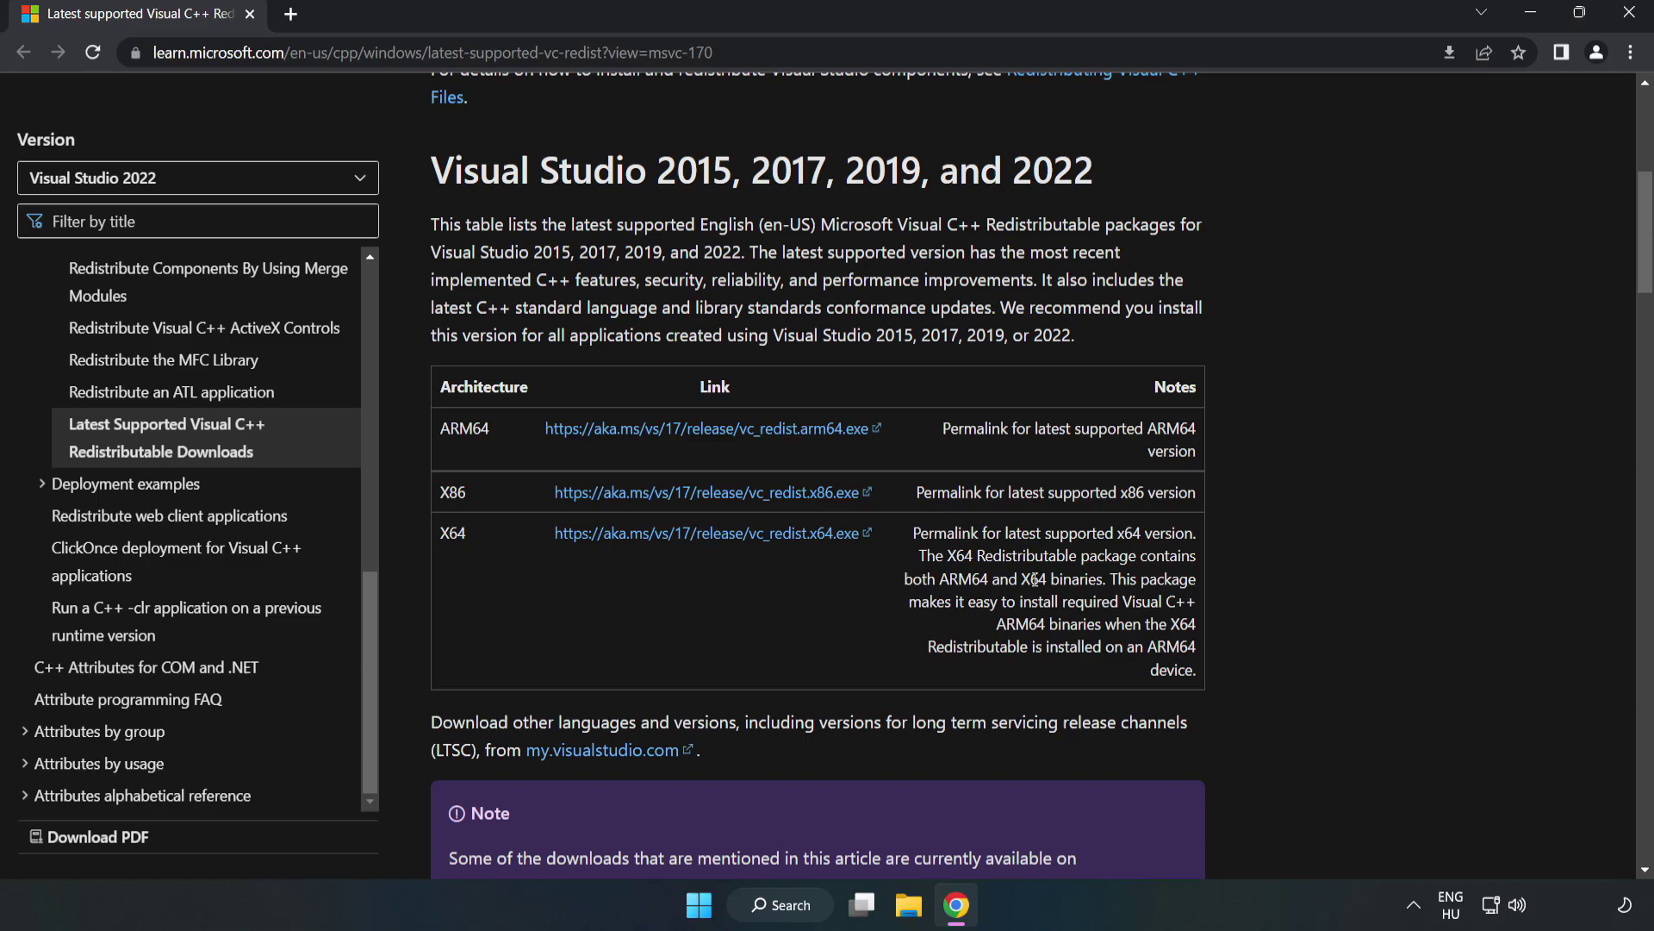
# Step: Close Chrome and bring up the Start menu power options showing Sleep, Shut down and Restart
pyautogui.click(1631, 19)
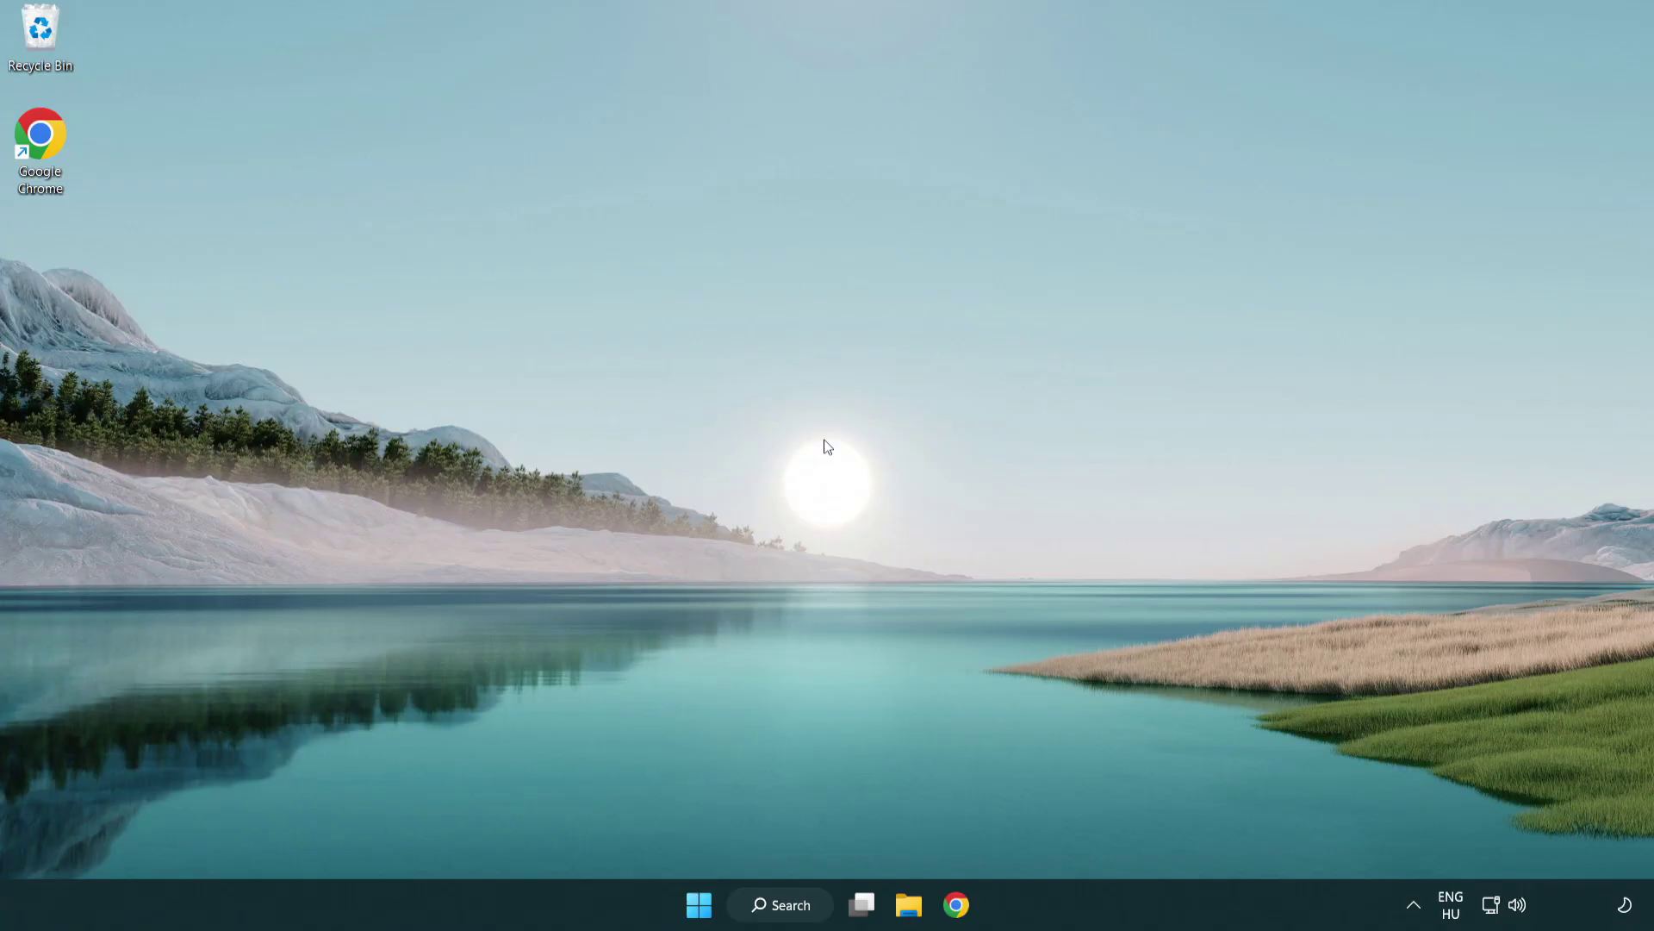
pyautogui.click(698, 904)
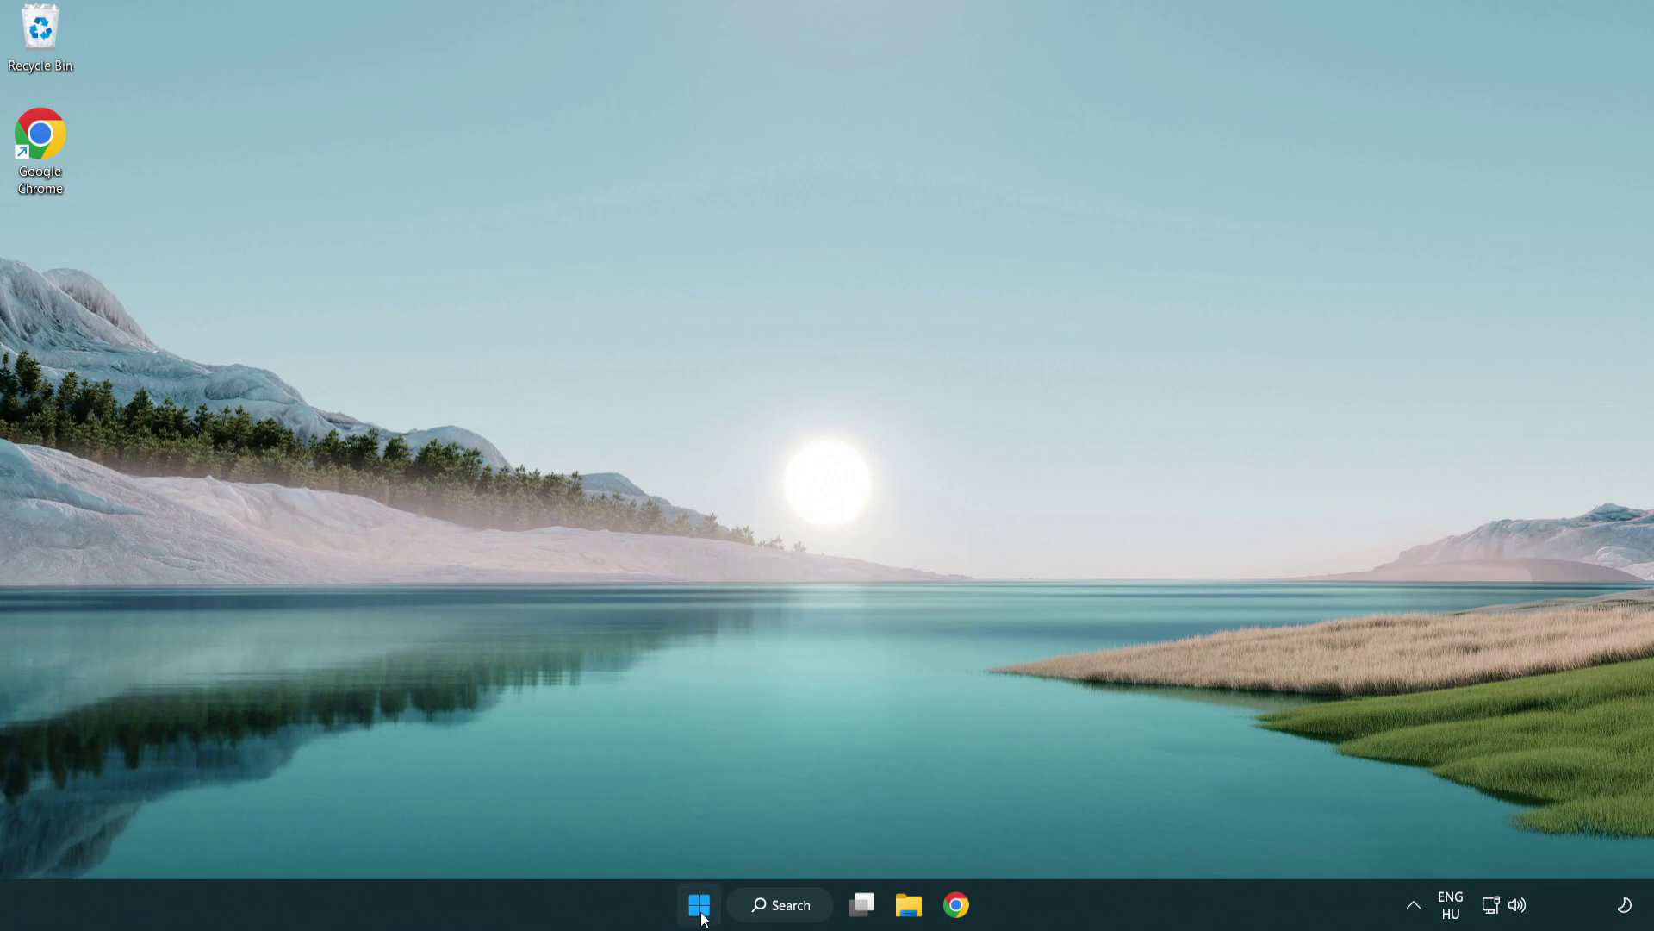
pyautogui.click(1095, 832)
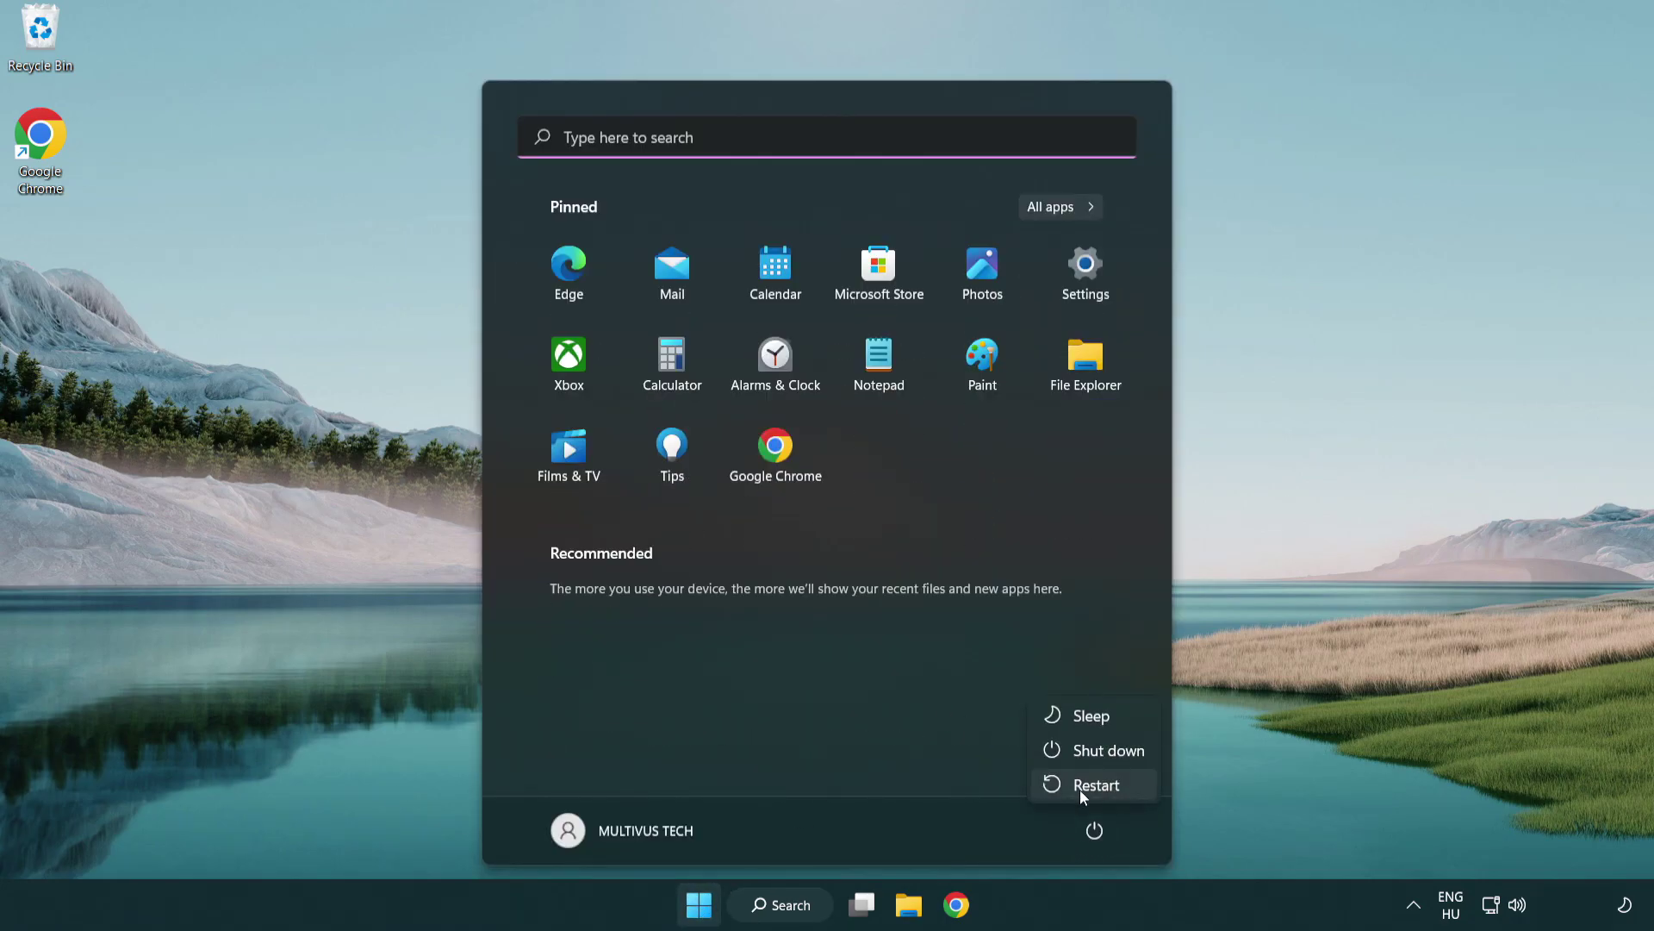